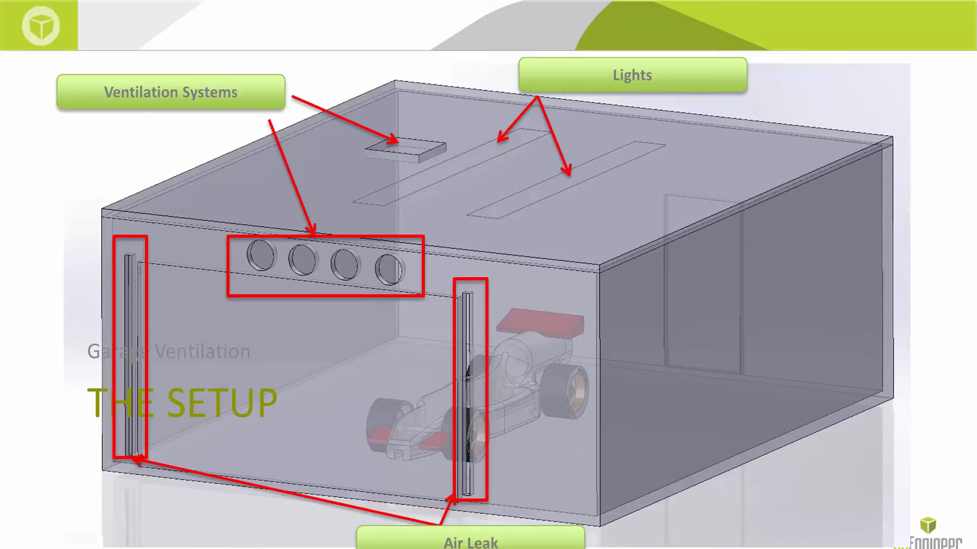
pyautogui.press('Right')
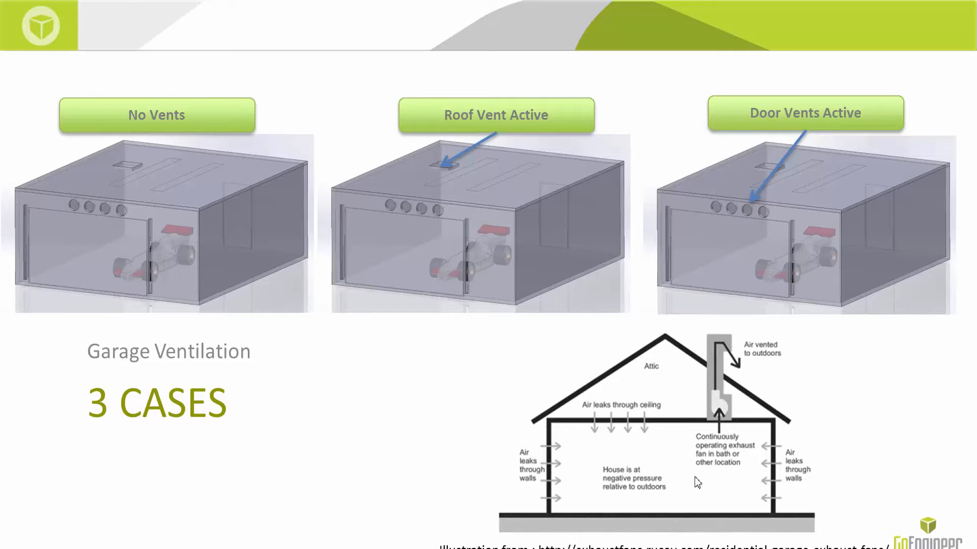
pyautogui.click(923, 485)
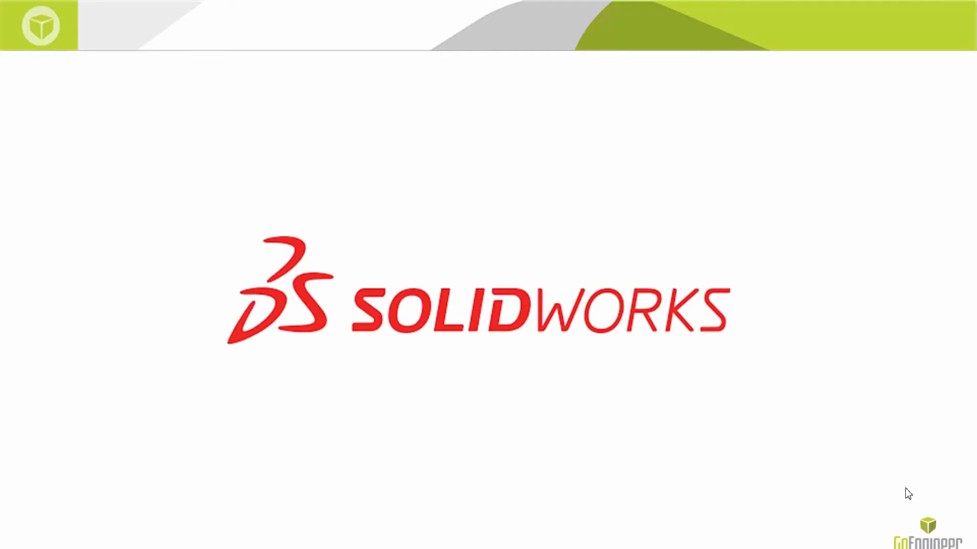
# - Switch from the presentation to SOLIDWORKS and view the Car_Garage_Assy garage assembly
pyautogui.press('super+Tab')
pyautogui.press('super+Tab')
pyautogui.press('super+Tab')
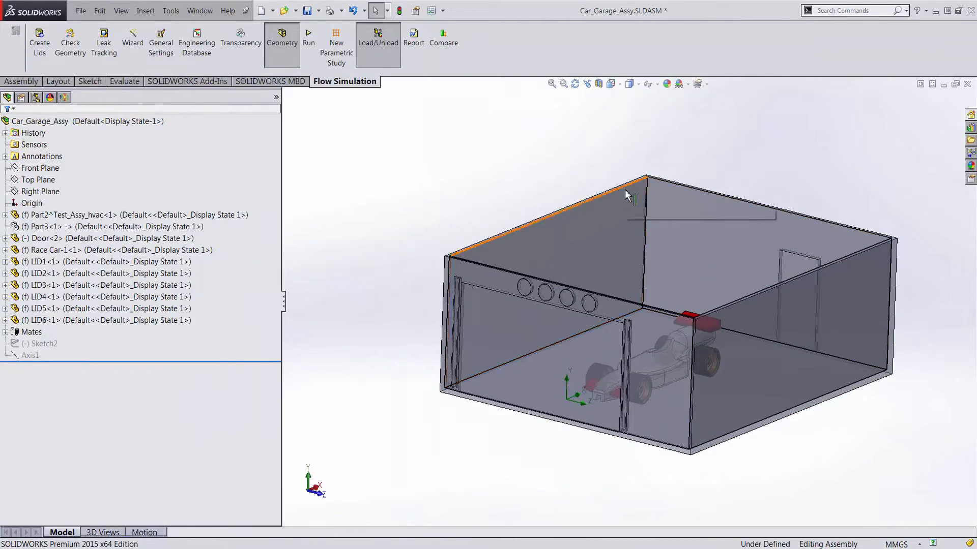
pyautogui.moveTo(627, 195); pyautogui.dragTo(633, 278, button='middle')
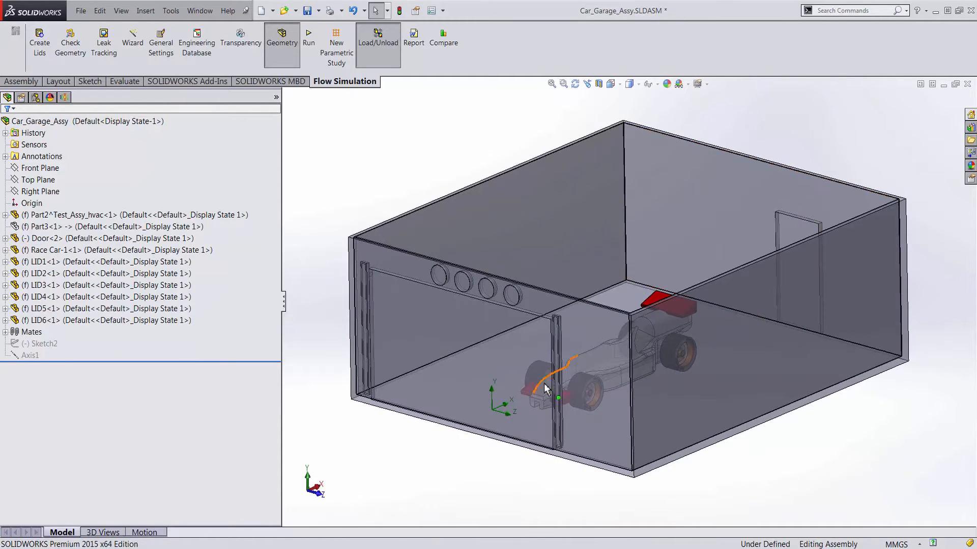
pyautogui.moveTo(544, 383); pyautogui.dragTo(549, 383, button='middle')
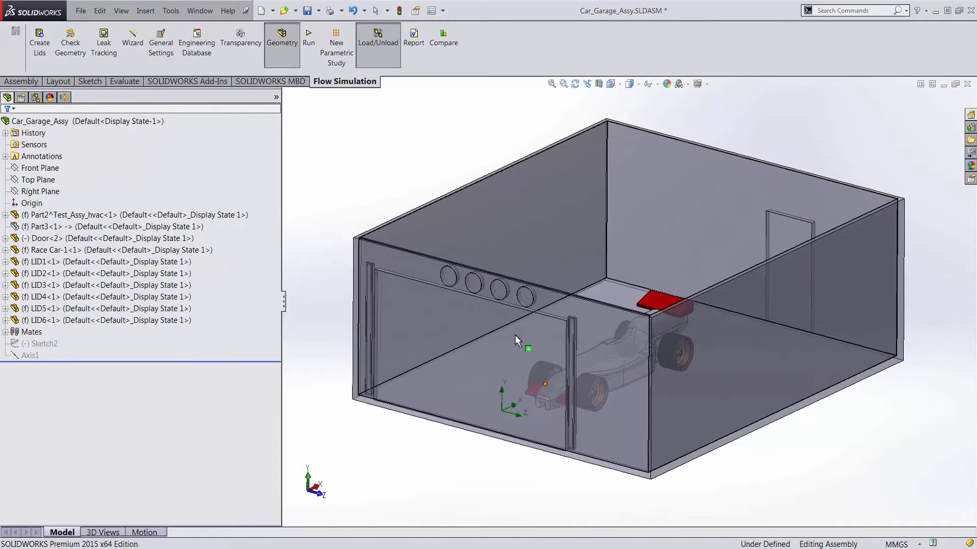
# - Look through the available SOLIDWORKS add-ins for Flow Simulation and return to the Flow Simulation commands
pyautogui.click(15, 81)
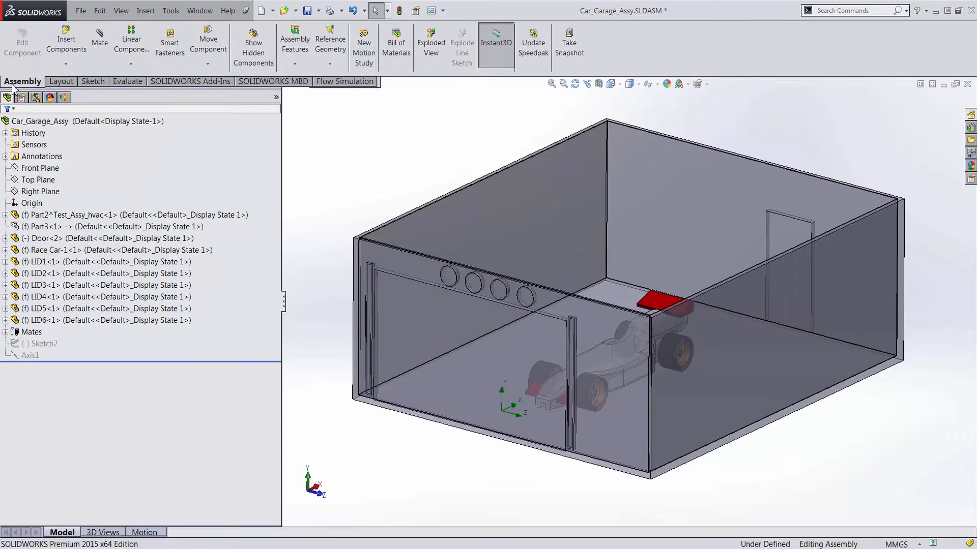
pyautogui.click(203, 83)
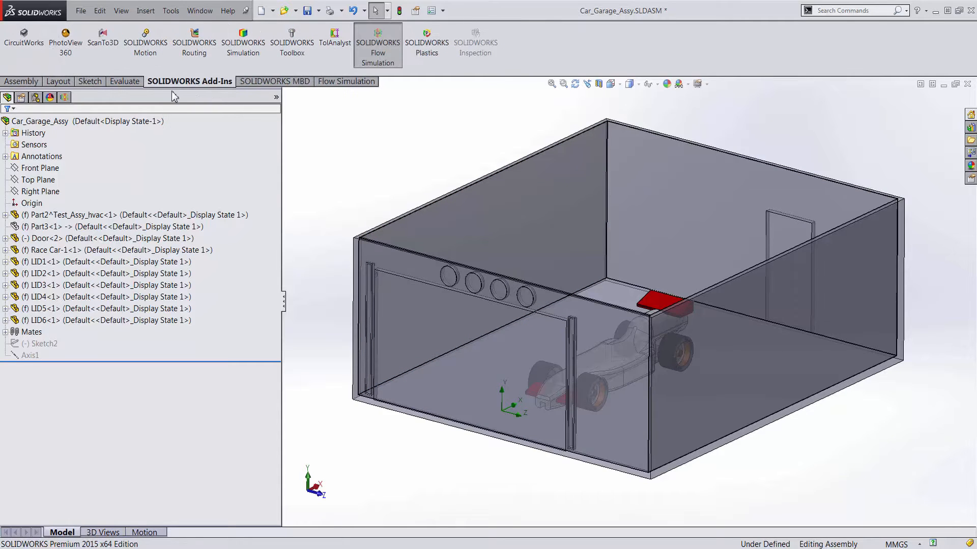
pyautogui.click(376, 65)
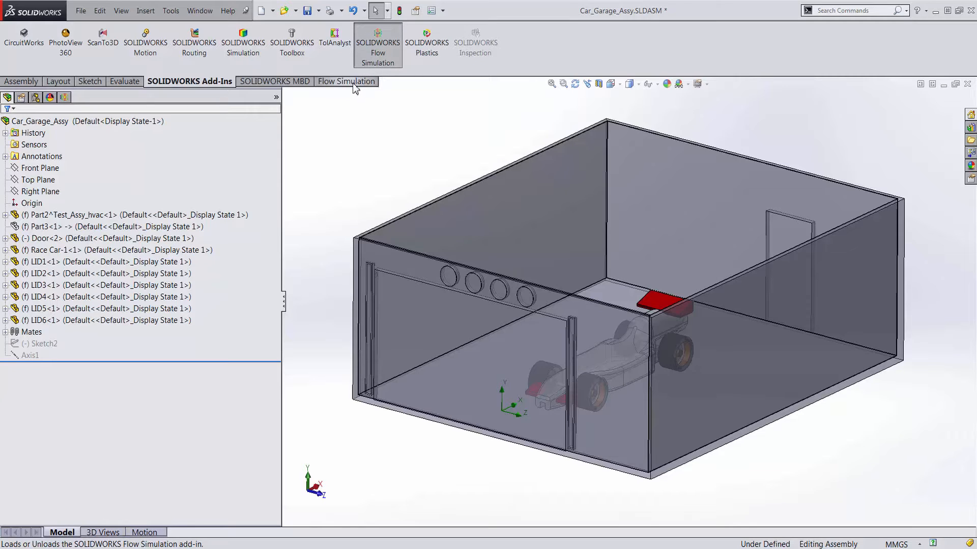
pyautogui.click(358, 83)
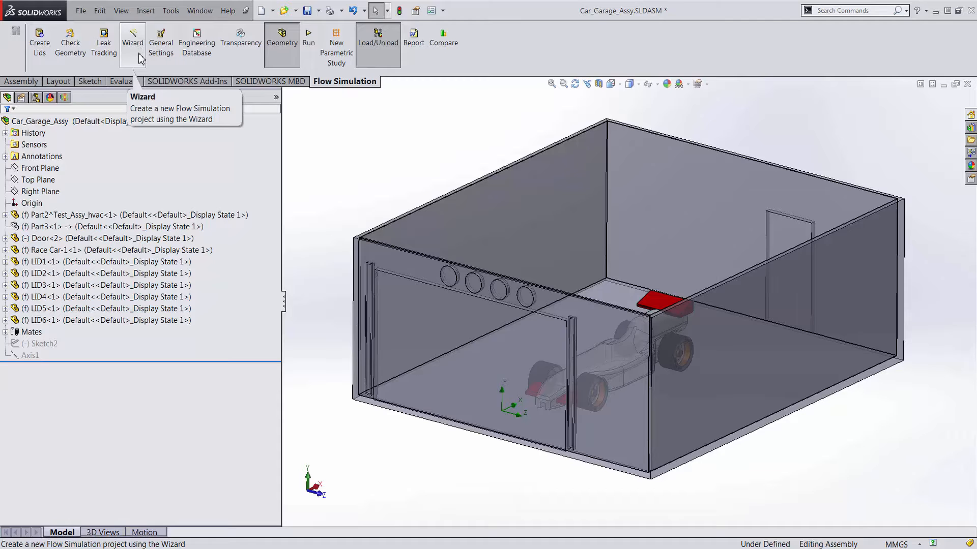
pyautogui.click(137, 50)
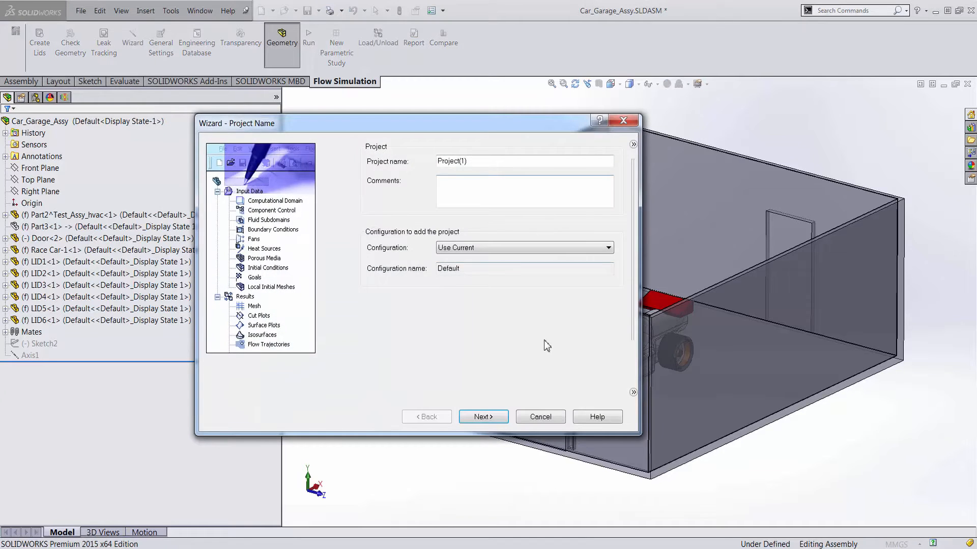
pyautogui.click(539, 418)
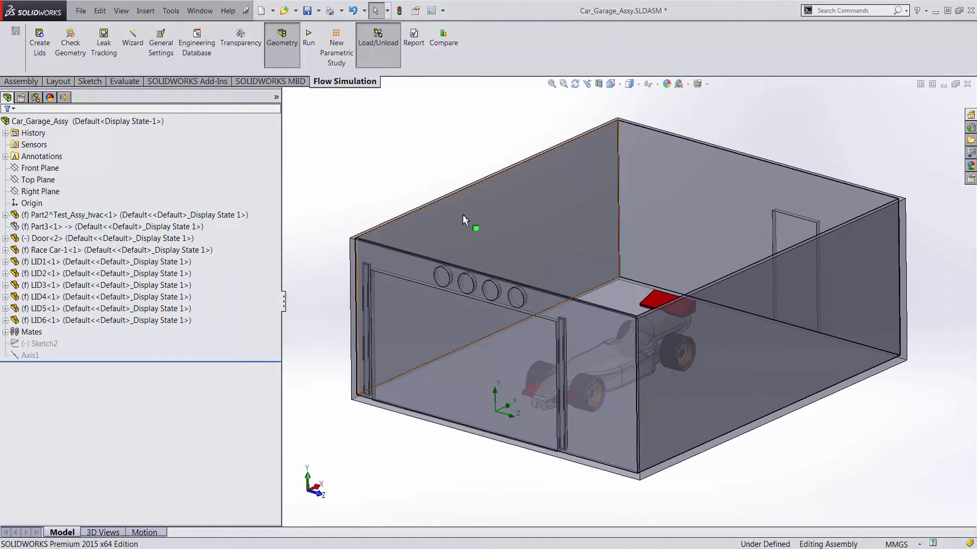
pyautogui.moveTo(464, 220)
pyautogui.mouseDown(button='middle')
pyautogui.moveTo(448, 216)
pyautogui.moveTo(471, 210)
pyautogui.mouseUp(button='middle')
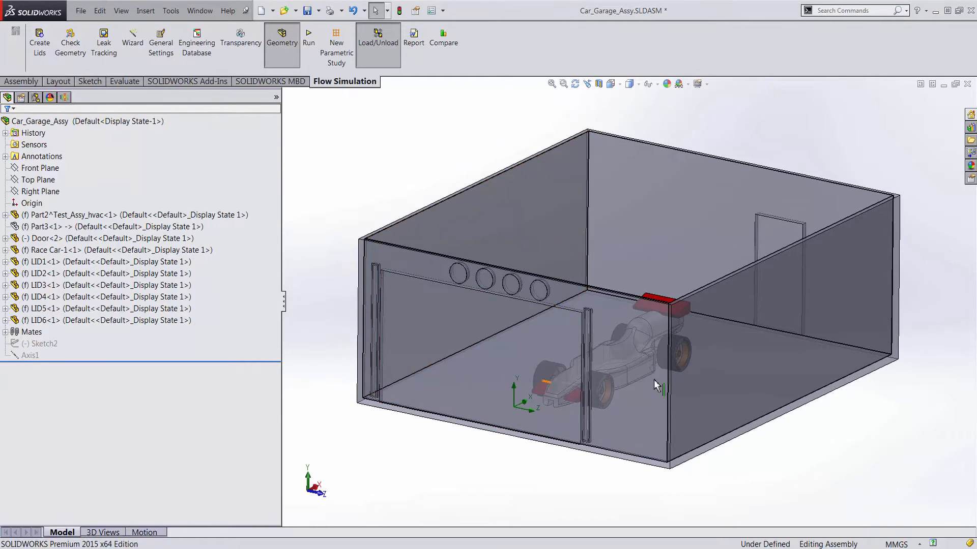
pyautogui.scroll(5, 654, 370)
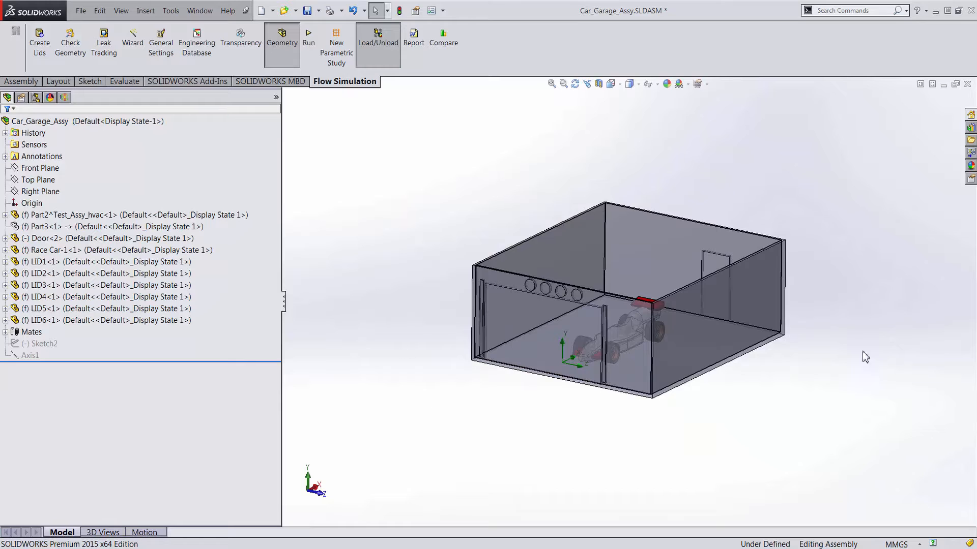
pyautogui.scroll(-2, 641, 270)
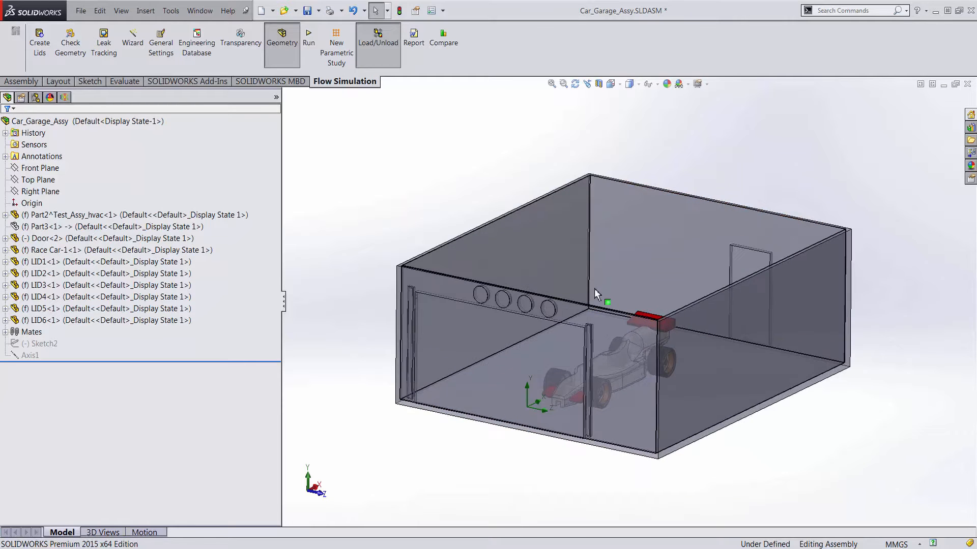
pyautogui.moveTo(594, 289); pyautogui.dragTo(395, 179, button='middle')
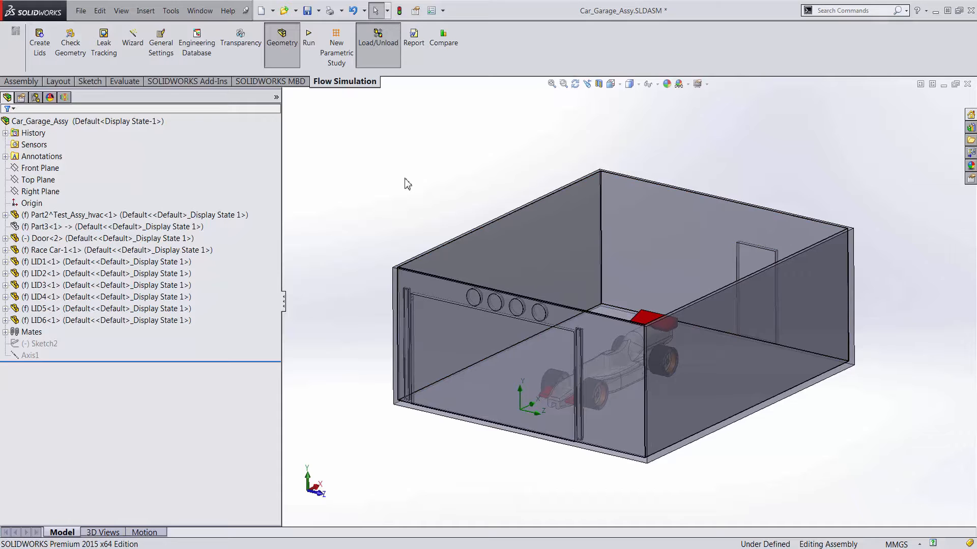
pyautogui.moveTo(405, 183); pyautogui.dragTo(470, 266, button='middle')
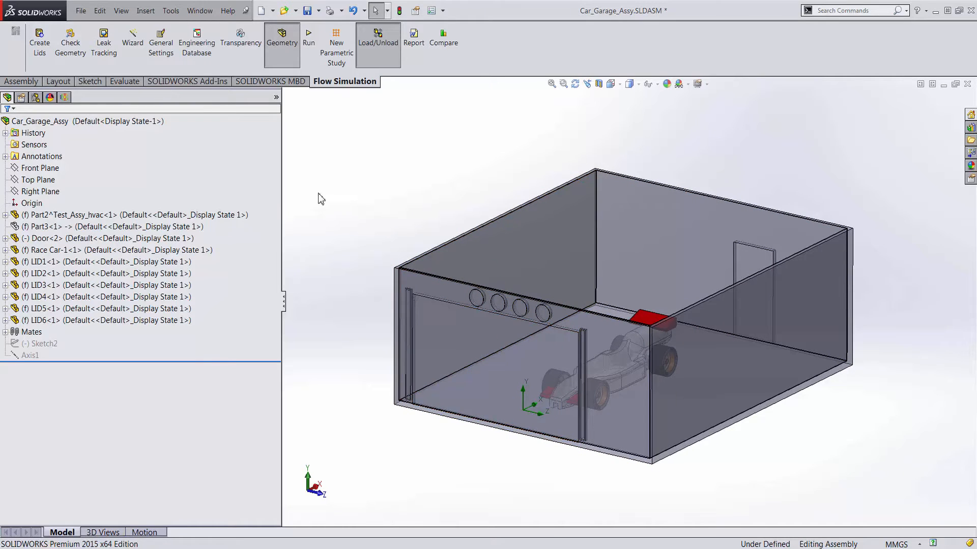
# - Run the Flow Simulation geometry check on all Car_Garage_Assy components and inspect the displayed fluid volume before closing the check
pyautogui.click(79, 57)
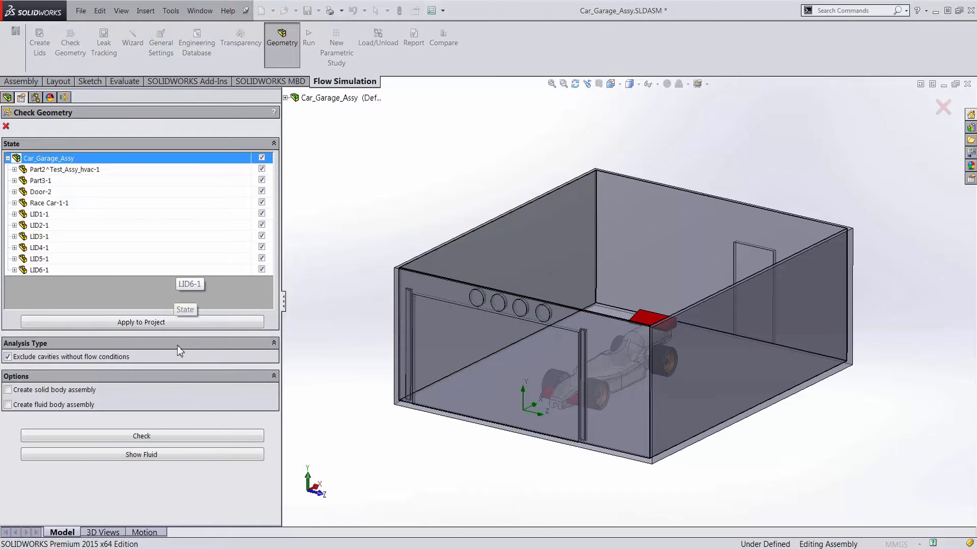
pyautogui.click(190, 435)
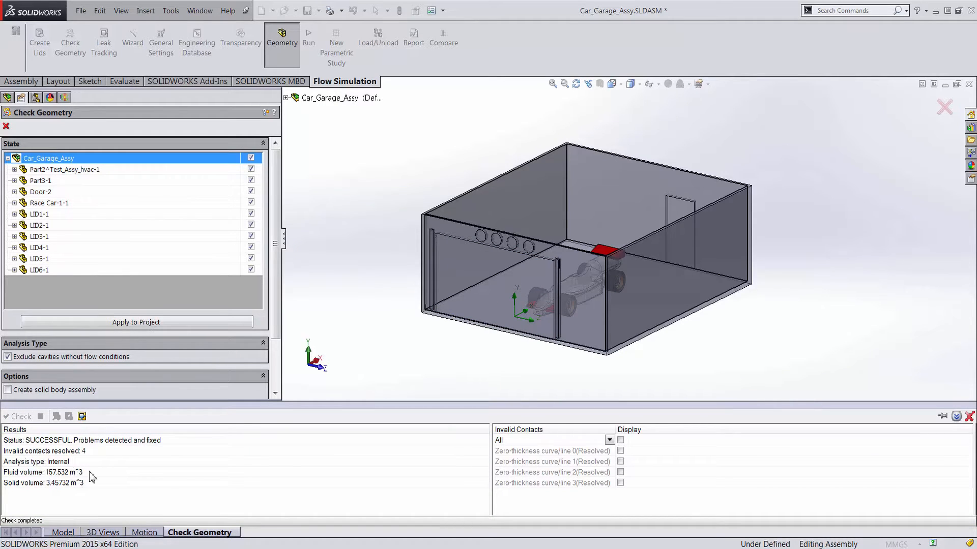
pyautogui.scroll(-1, 281, 341)
pyautogui.scroll(-3, 281, 340)
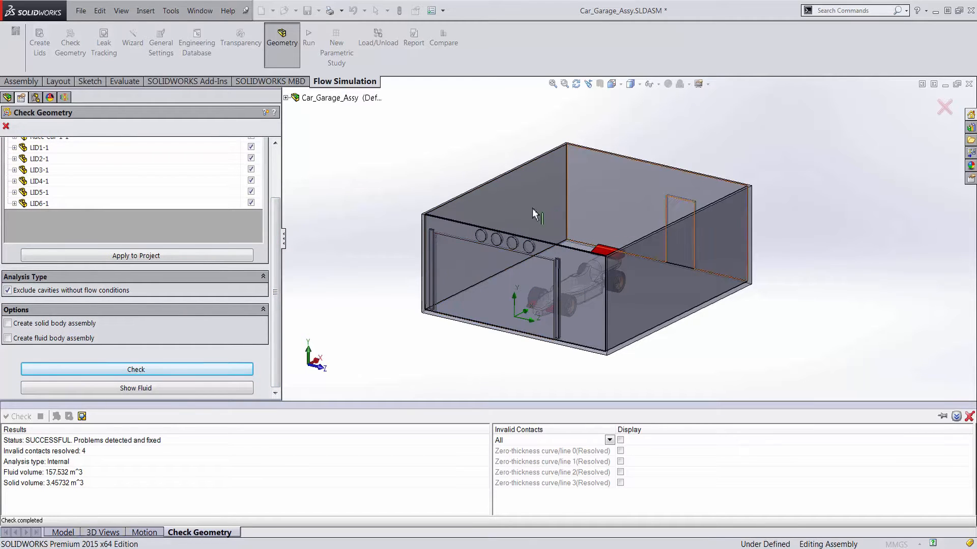
pyautogui.click(224, 388)
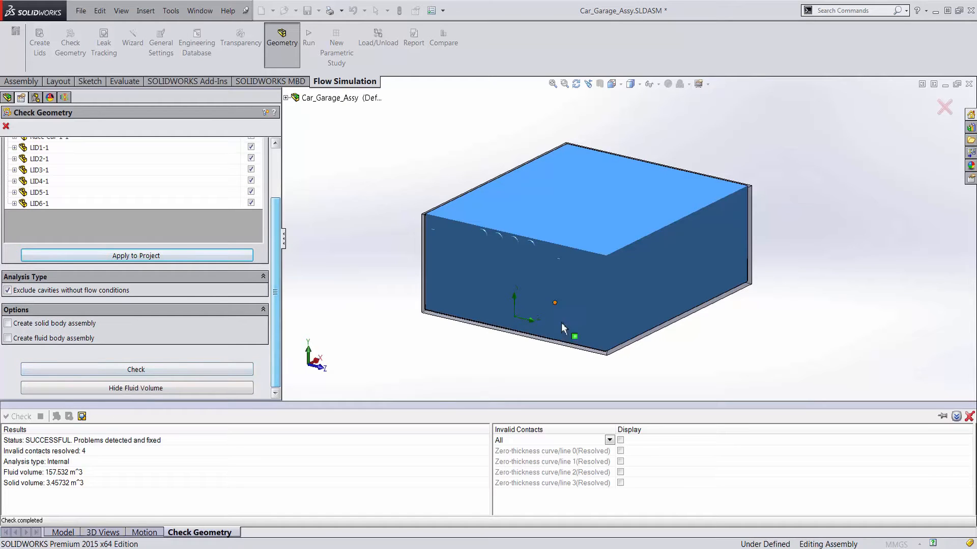
pyautogui.moveTo(564, 328); pyautogui.dragTo(564, 237, button='middle')
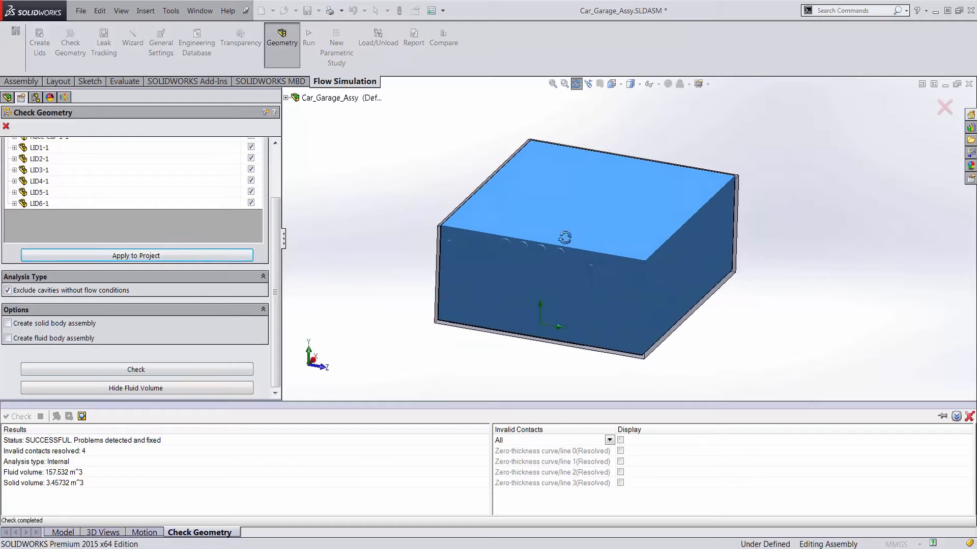
pyautogui.scroll(-2, 570, 234)
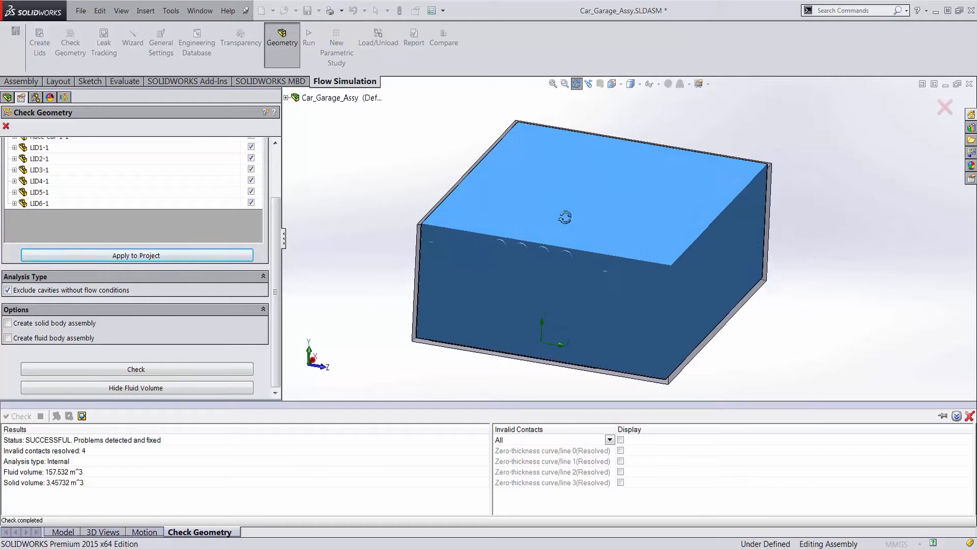
pyautogui.click(969, 416)
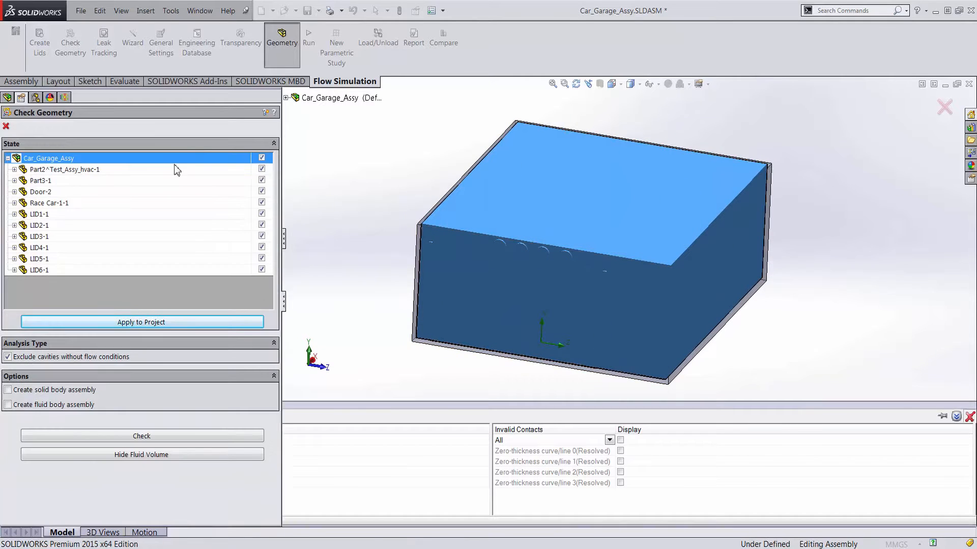
pyautogui.click(6, 125)
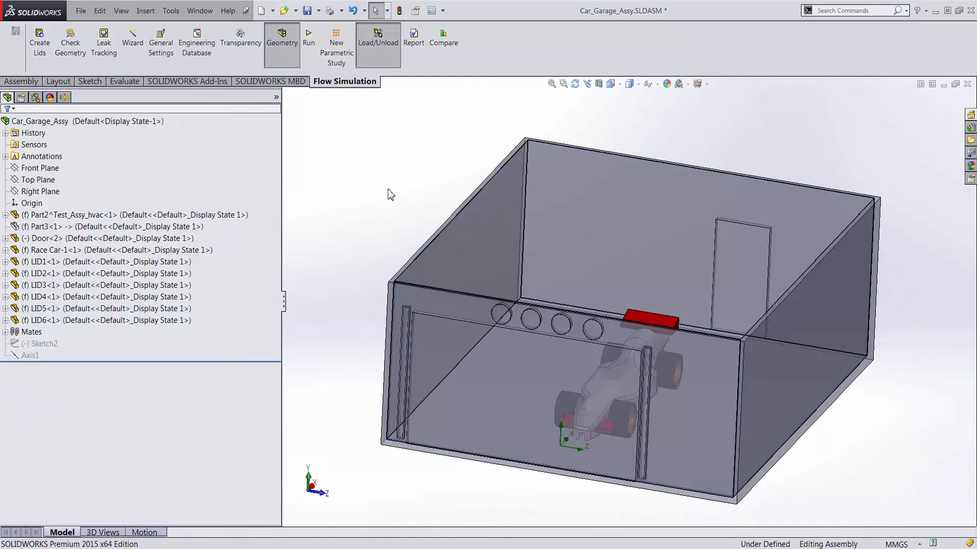
pyautogui.moveTo(383, 198); pyautogui.dragTo(375, 197, button='middle')
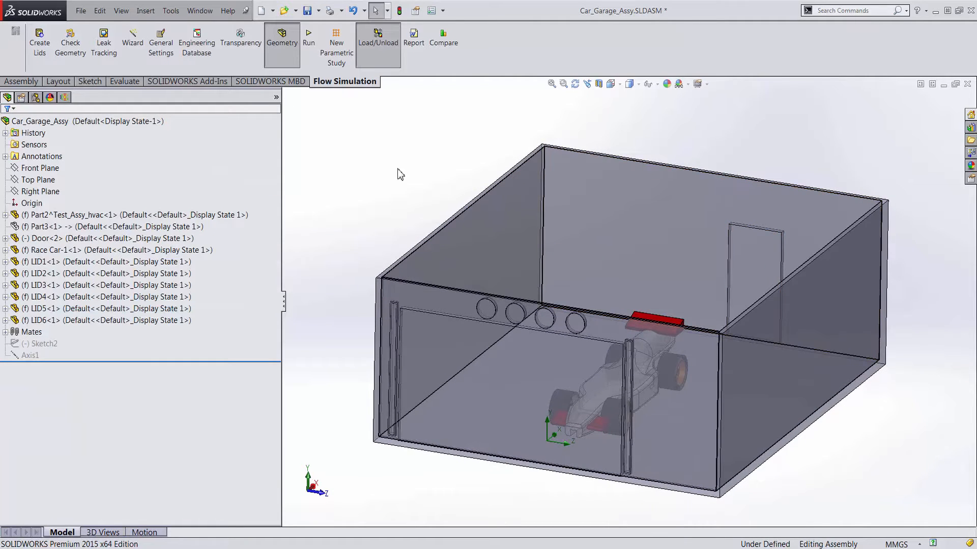
# - Start a new Flow Simulation project with the Wizard, naming it Setup and using the current configuration
pyautogui.click(133, 43)
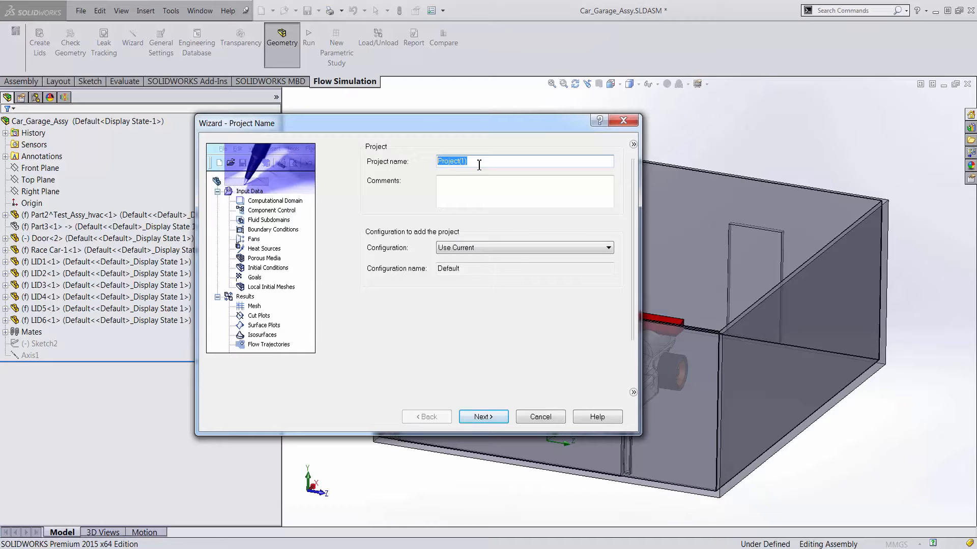
pyautogui.write('Setup')
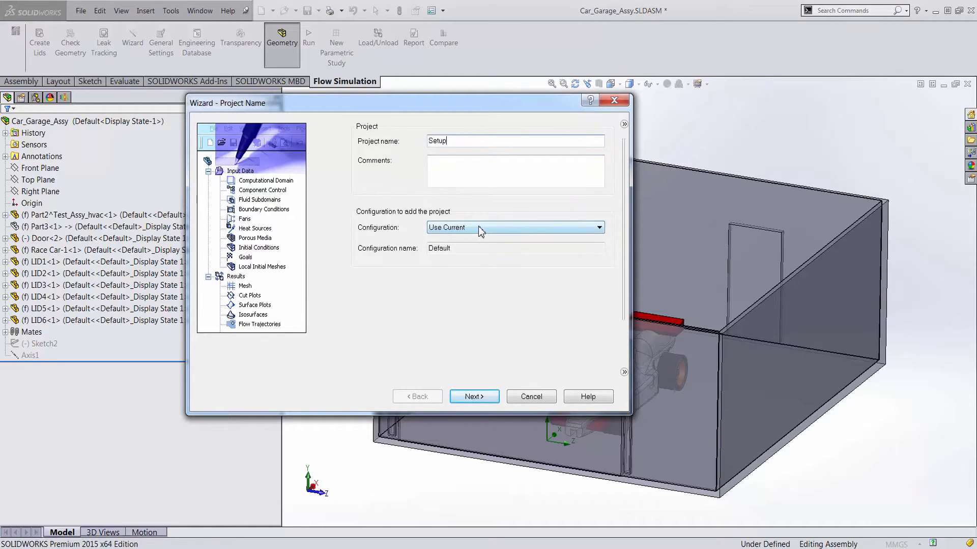
pyautogui.click(481, 230)
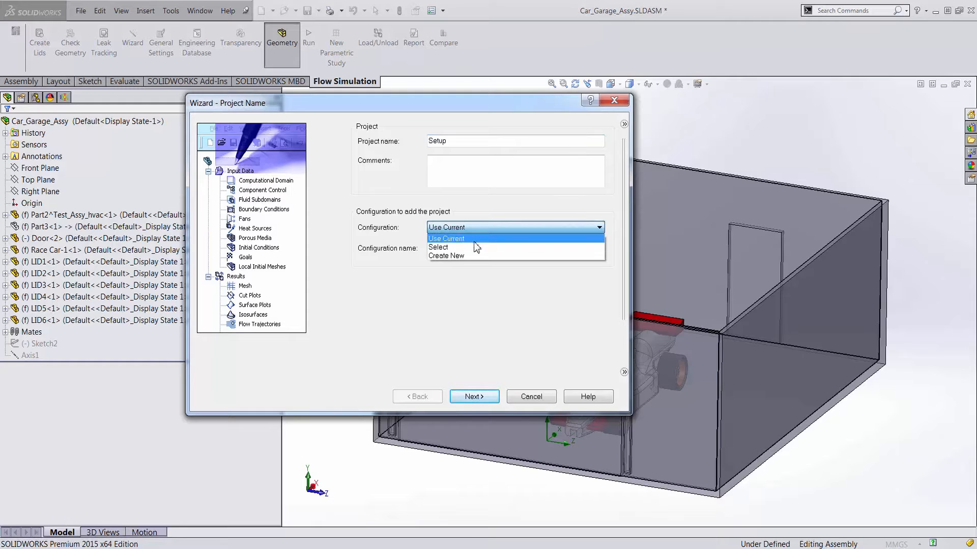
pyautogui.click(479, 230)
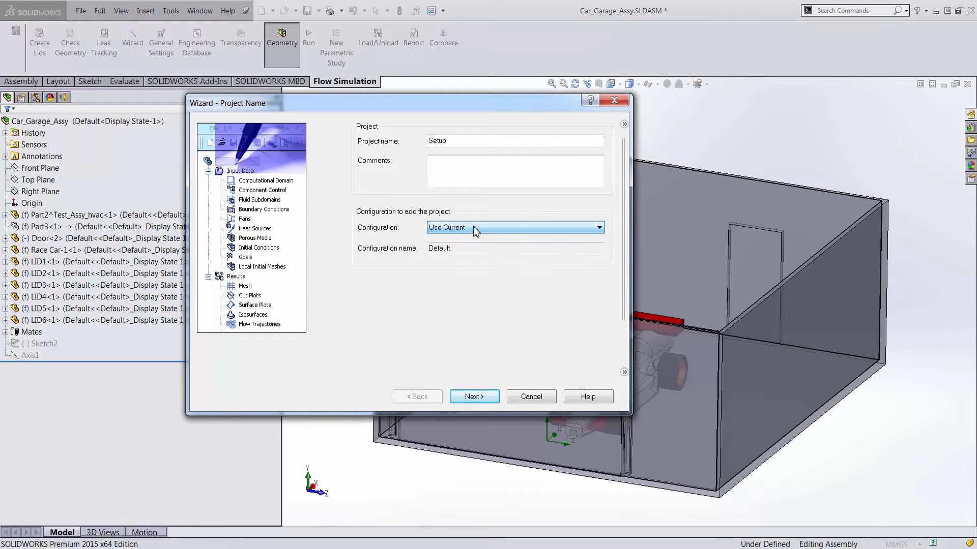
pyautogui.click(481, 230)
pyautogui.click(481, 237)
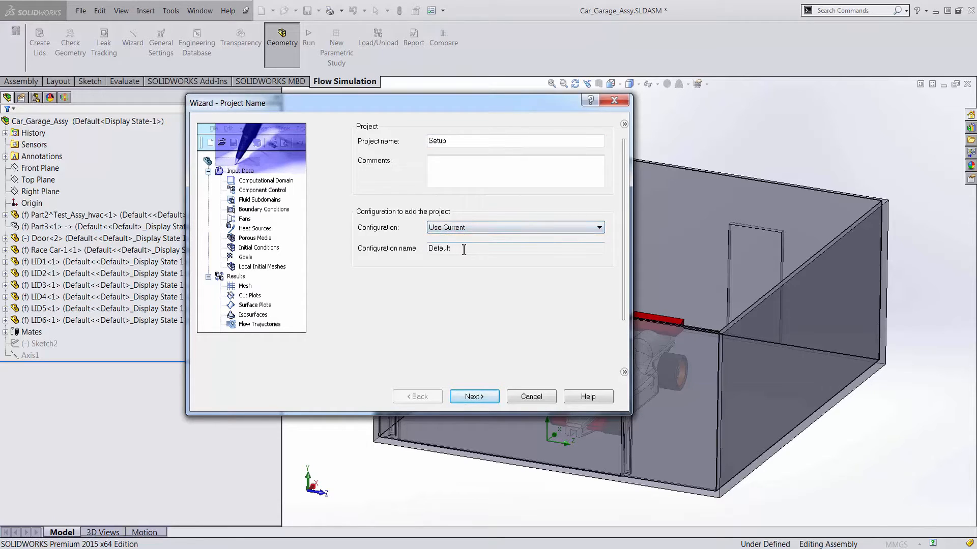
pyautogui.moveTo(465, 114); pyautogui.dragTo(416, 116)
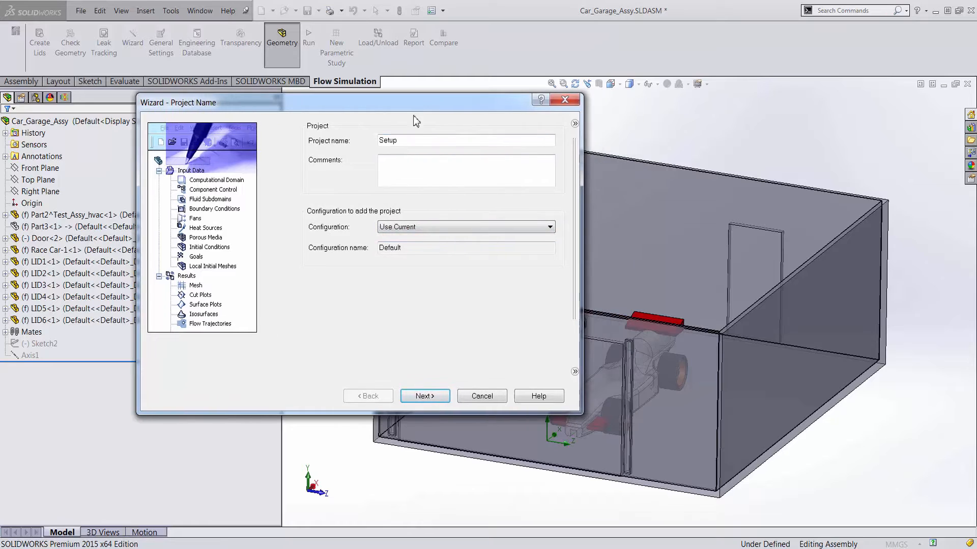
pyautogui.click(436, 395)
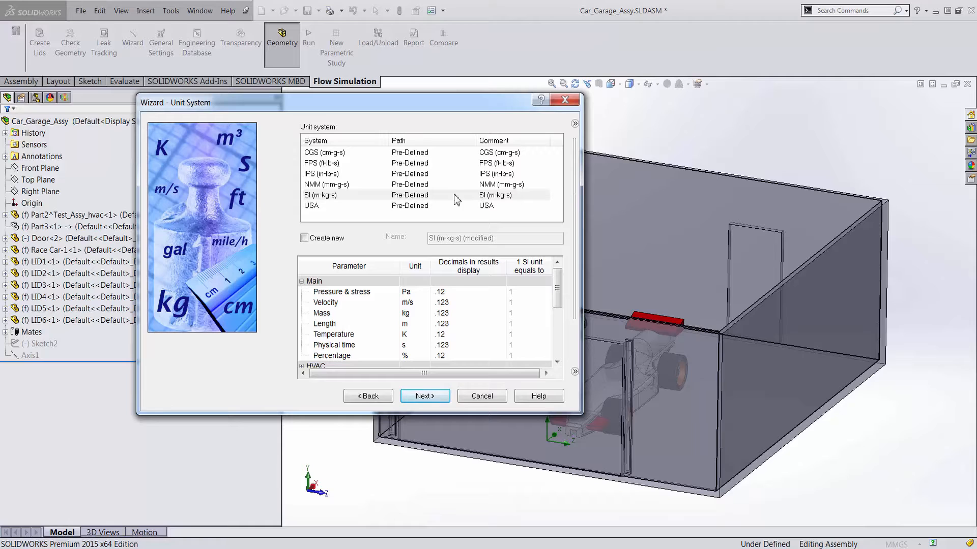
# - Choose the SI (m-kg-s) unit system for the project and set the temperature unit to °C
pyautogui.click(408, 197)
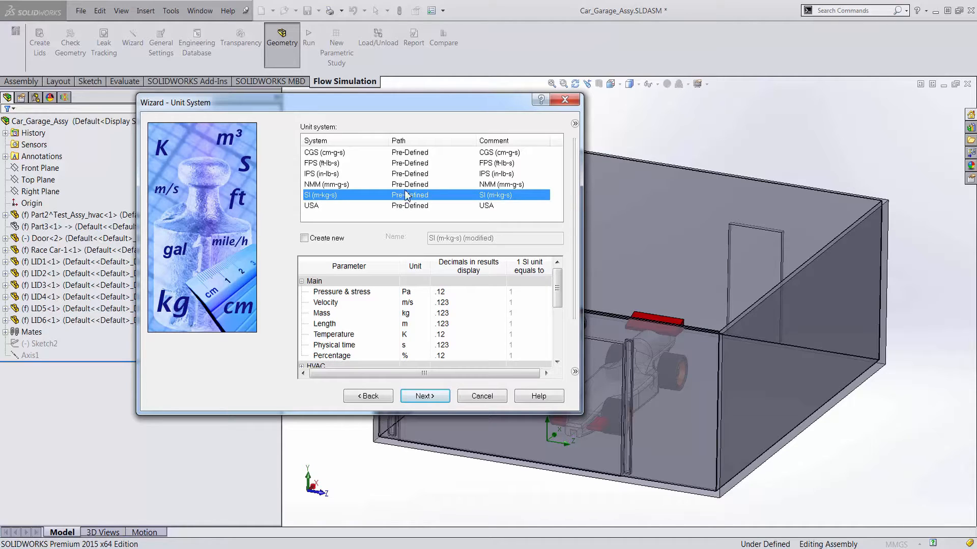
pyautogui.click(415, 336)
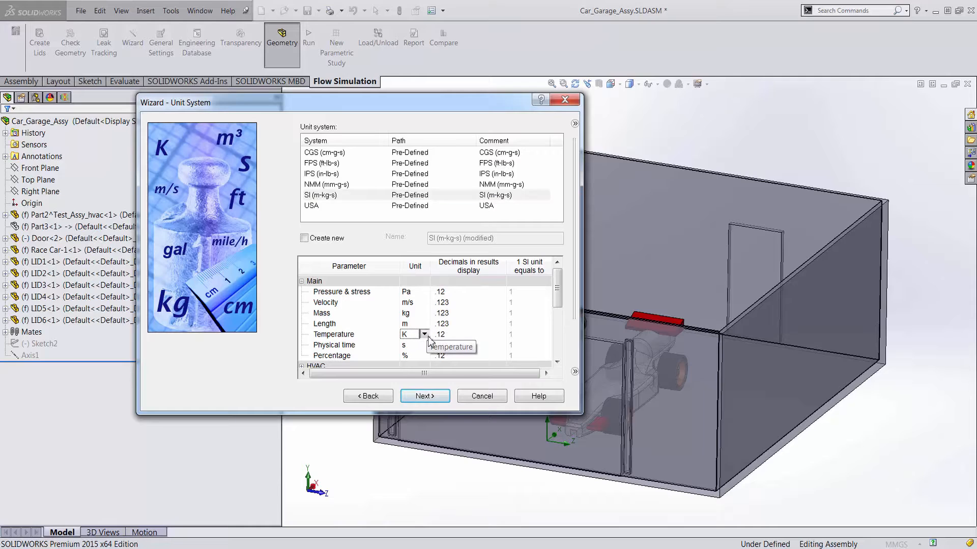
pyautogui.click(424, 334)
pyautogui.click(425, 358)
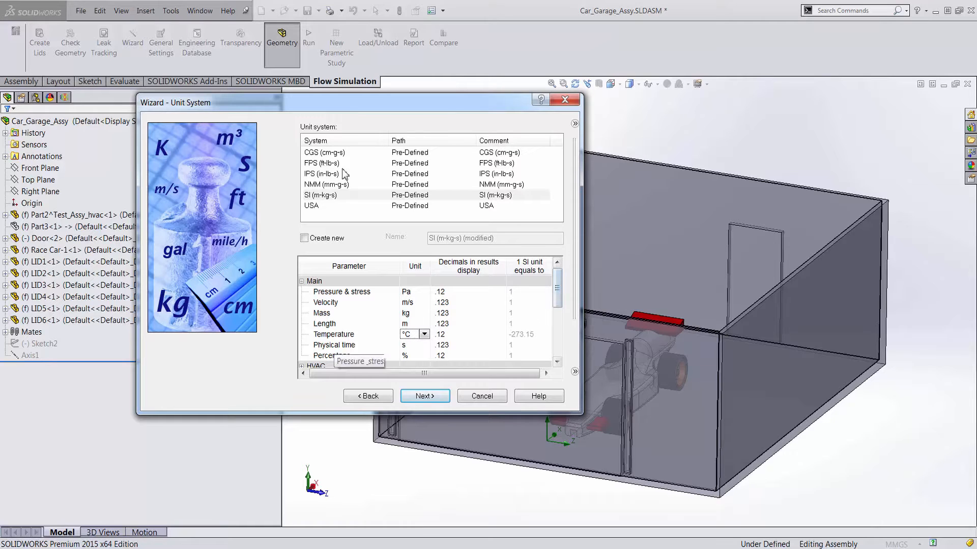
# - Set up an internal analysis with gravity of -9.81 m/s^2 in Y and heat conduction in solids excluded
pyautogui.click(428, 399)
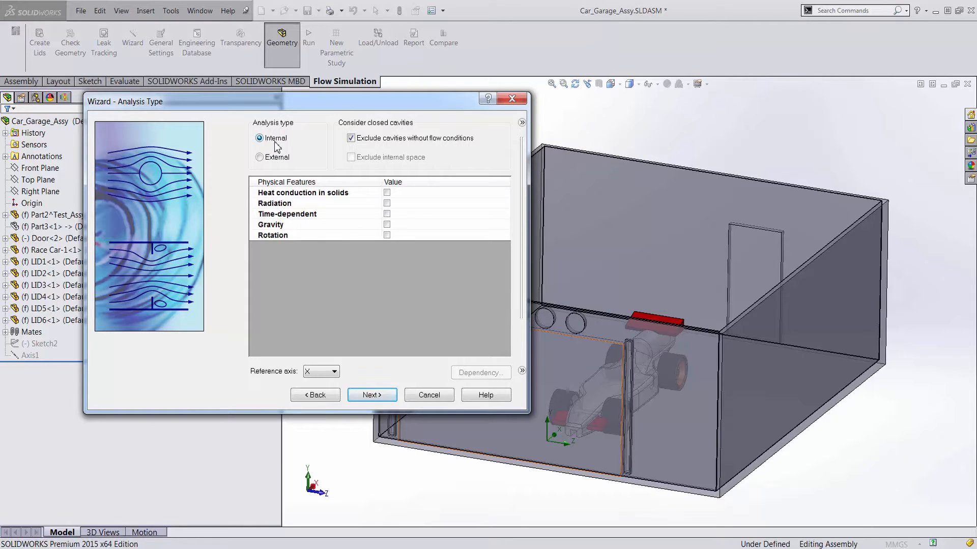
pyautogui.click(387, 192)
pyautogui.click(386, 224)
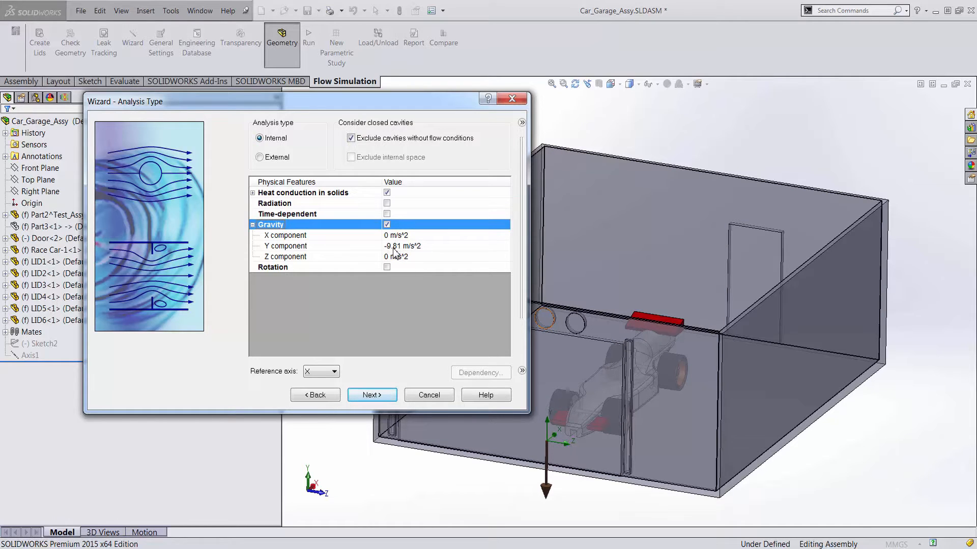
pyautogui.click(387, 192)
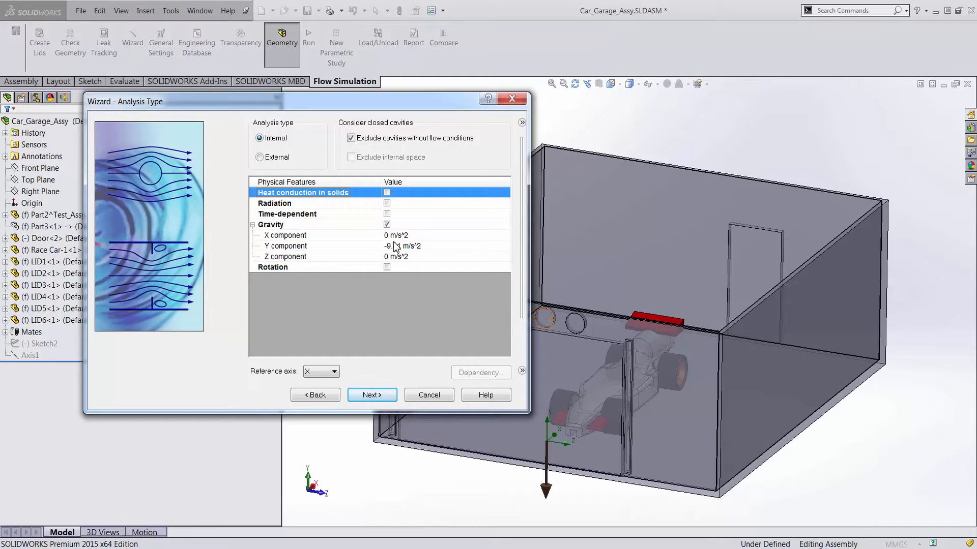
pyautogui.click(376, 395)
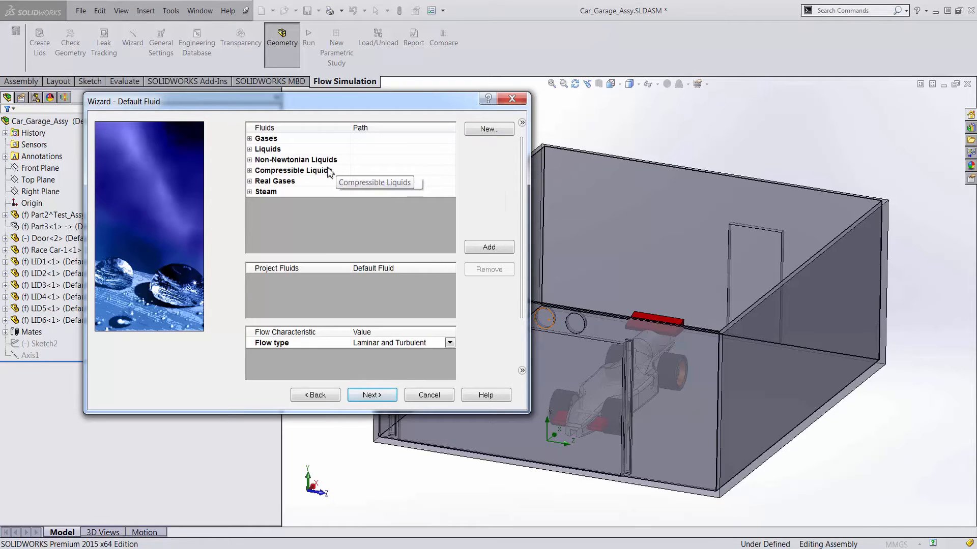
# - Add Air from the pre-defined gases as the project's default fluid
pyautogui.click(249, 139)
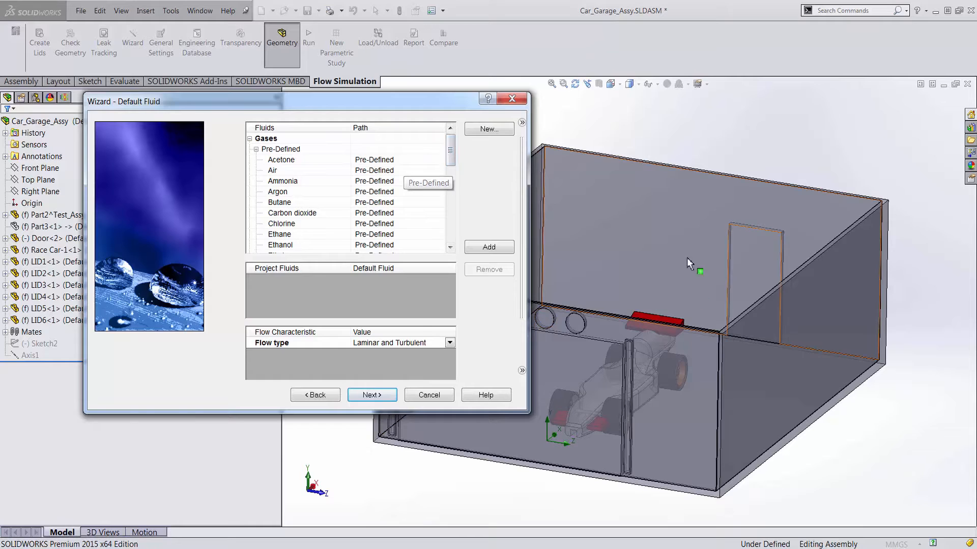
pyautogui.doubleClick(277, 171)
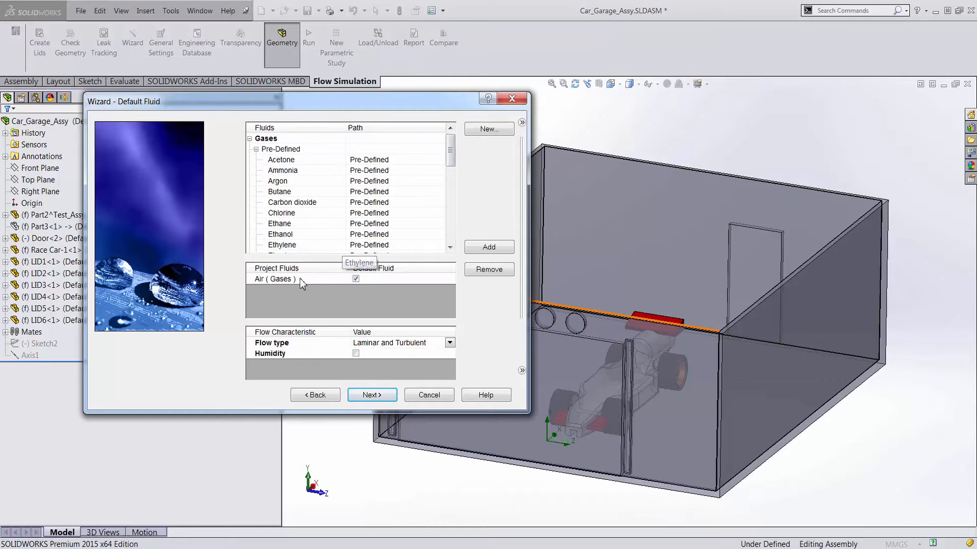
pyautogui.click(381, 396)
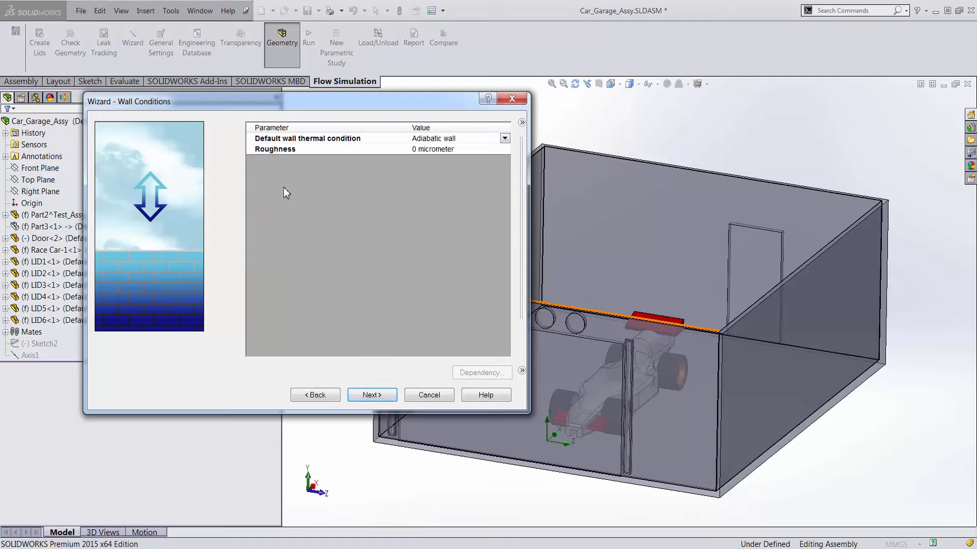
# - Check the default wall thermal condition options and keep Adiabatic wall with 0 micrometer roughness
pyautogui.click(458, 130)
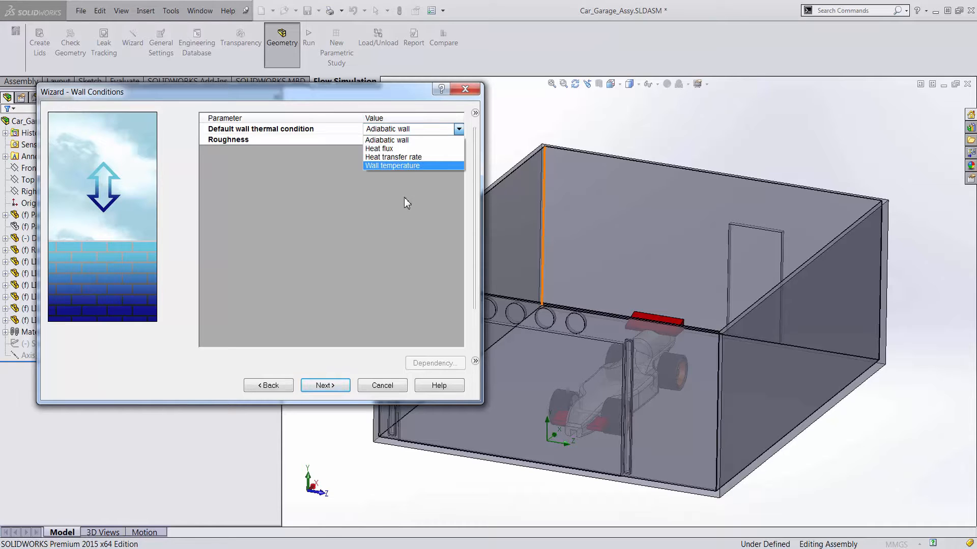
pyautogui.click(411, 184)
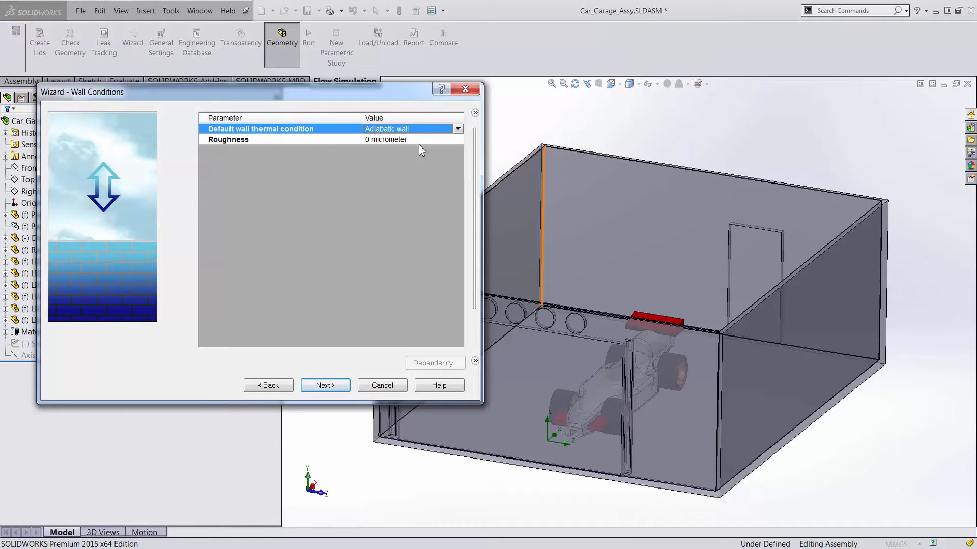
pyautogui.moveTo(410, 96); pyautogui.dragTo(467, 97)
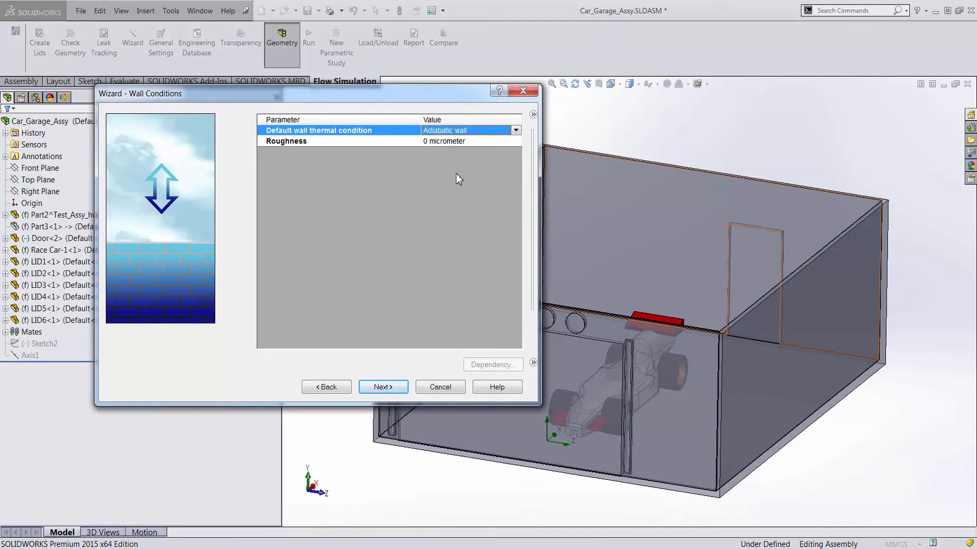
pyautogui.click(390, 385)
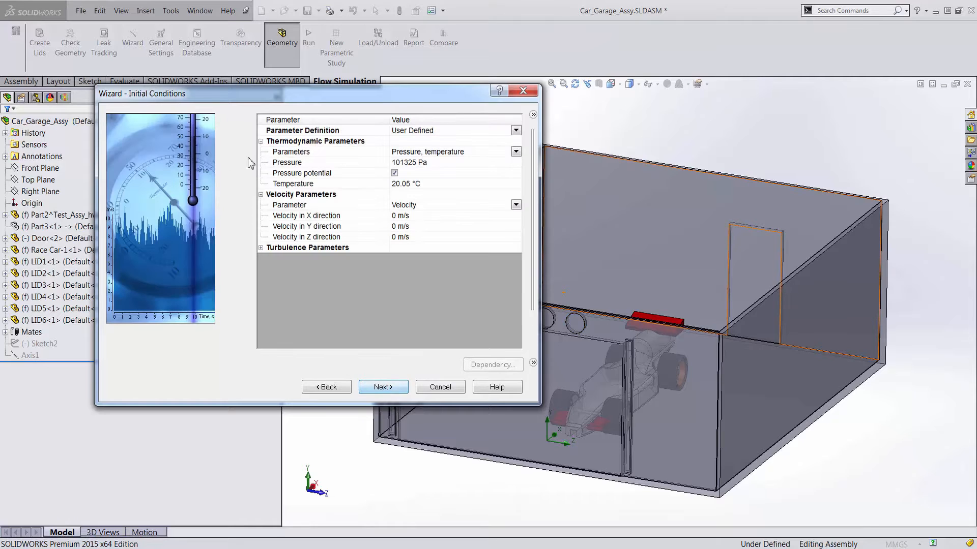
# - Set the initial temperature to 35 °C in the thermodynamic parameters and accept the initial conditions
pyautogui.moveTo(344, 101)
pyautogui.mouseDown()
pyautogui.moveTo(429, 101)
pyautogui.moveTo(335, 108)
pyautogui.mouseUp()
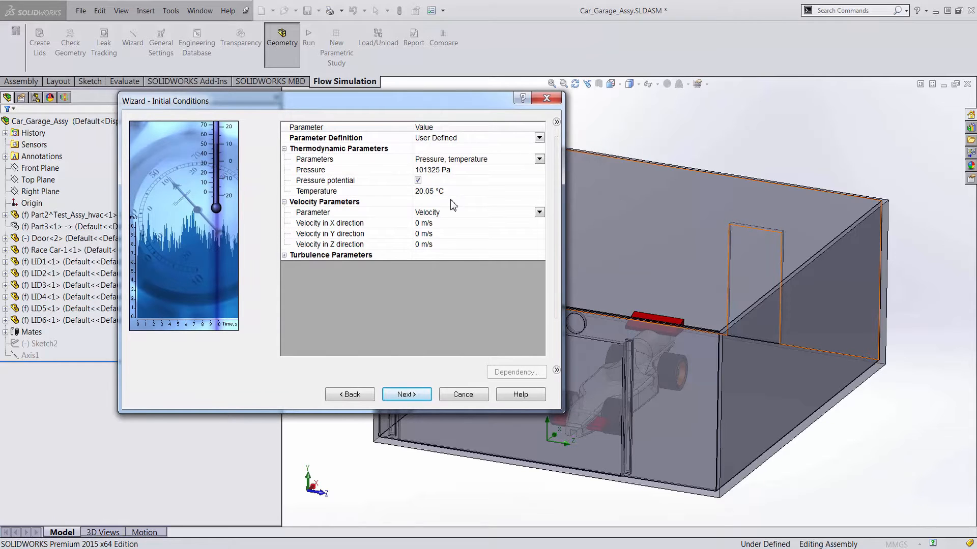
pyautogui.moveTo(416, 105); pyautogui.dragTo(344, 63)
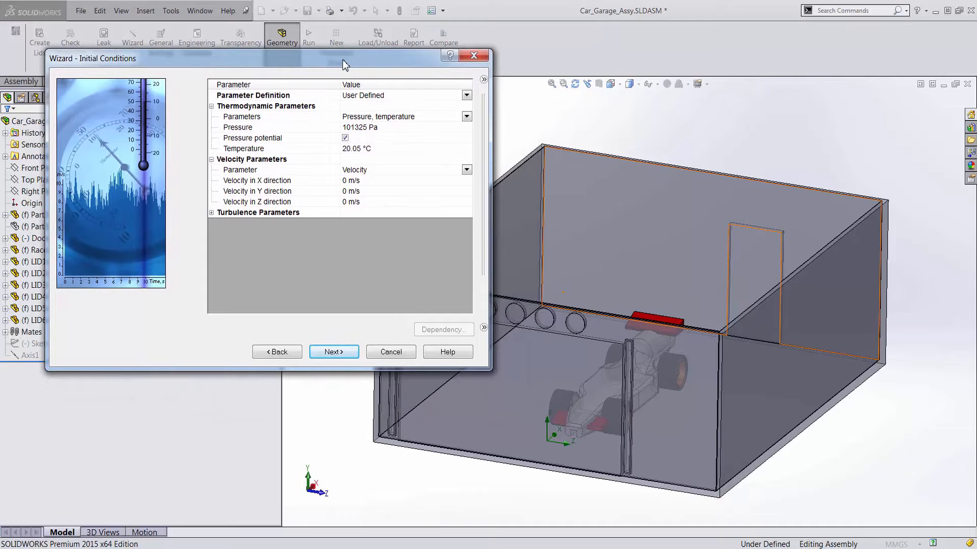
pyautogui.click(367, 151)
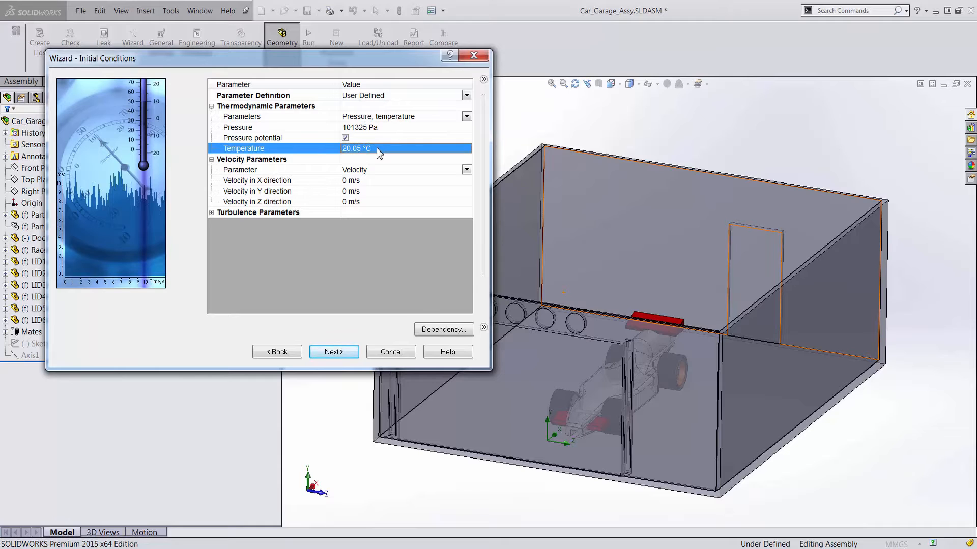
pyautogui.click(379, 150)
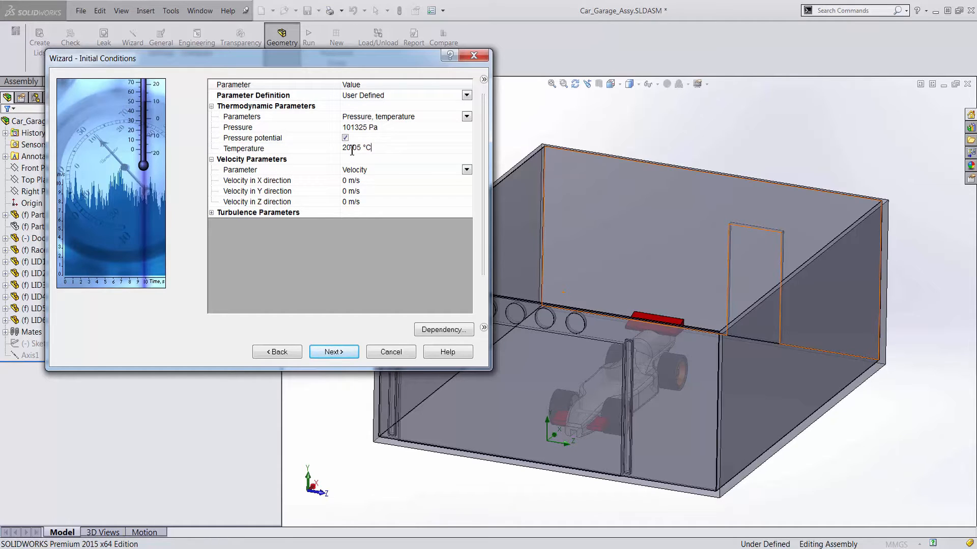
pyautogui.moveTo(392, 150); pyautogui.dragTo(311, 151)
pyautogui.write('35')
pyautogui.press('Return')
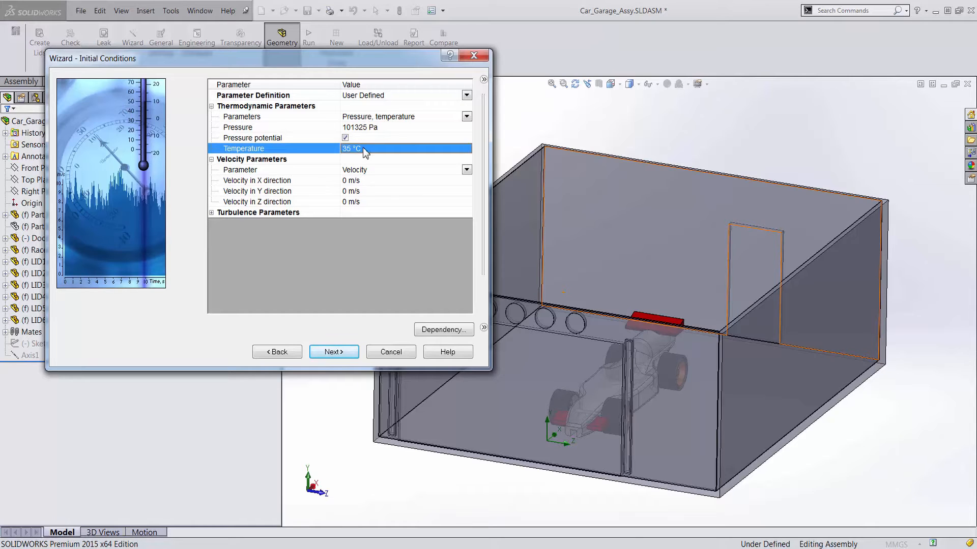
pyautogui.click(333, 352)
# - Keep the result resolution at level 3 and finish creating the Setup project
pyautogui.moveTo(308, 62); pyautogui.dragTo(367, 72)
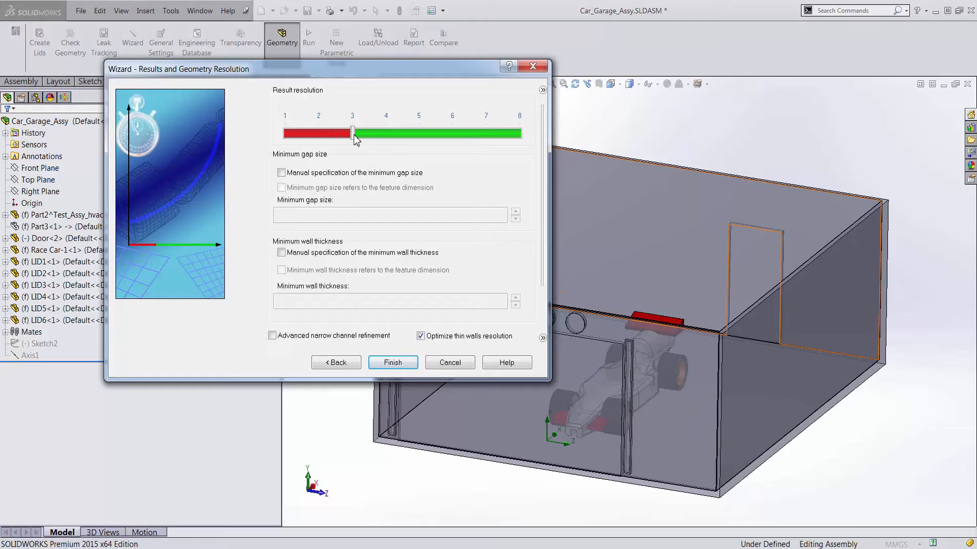
pyautogui.moveTo(355, 140)
pyautogui.mouseDown()
pyautogui.moveTo(408, 141)
pyautogui.moveTo(354, 143)
pyautogui.mouseUp()
pyautogui.moveTo(358, 134)
pyautogui.mouseDown()
pyautogui.moveTo(516, 134)
pyautogui.moveTo(353, 138)
pyautogui.mouseUp()
pyautogui.click(402, 363)
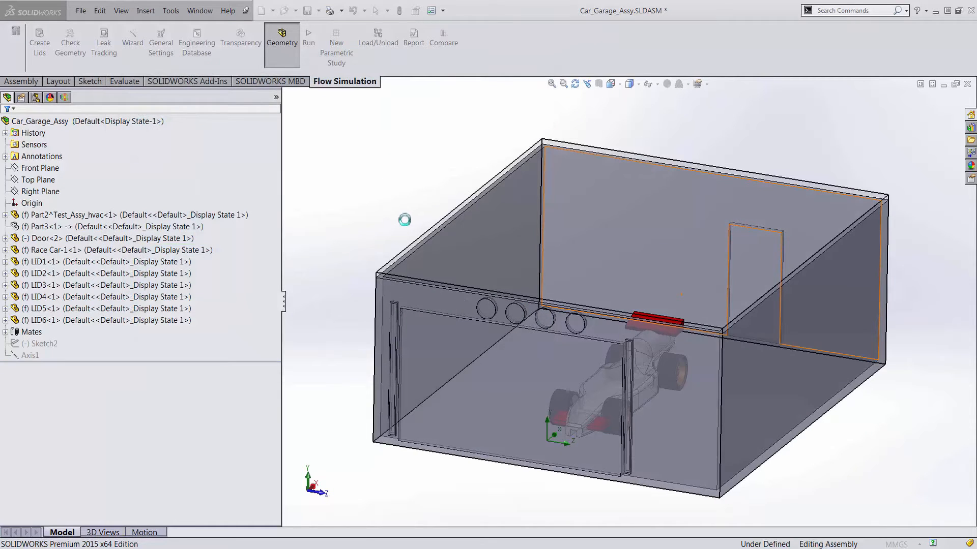
# - Display the Flow Simulation analysis tree of the Setup project and view the garage model
pyautogui.click(64, 97)
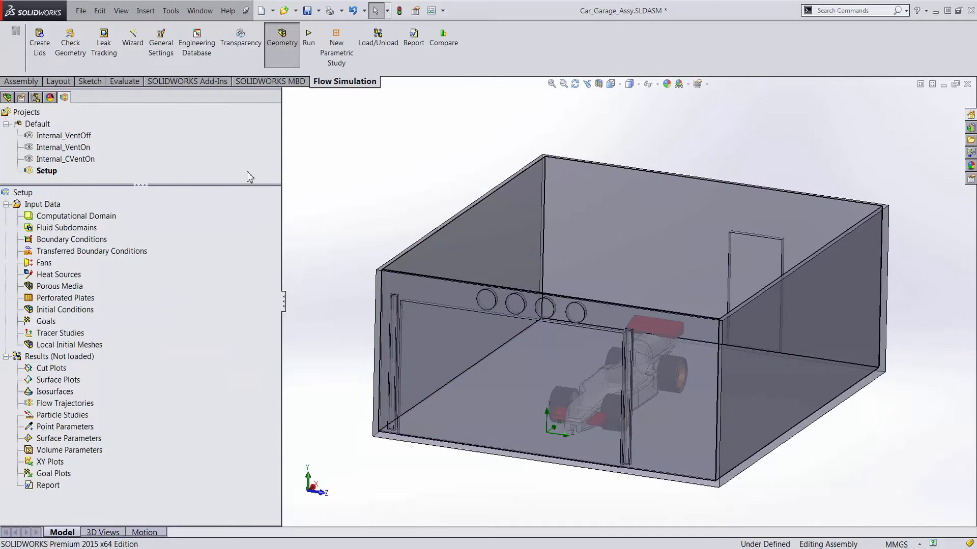
pyautogui.moveTo(409, 203); pyautogui.dragTo(392, 204, button='middle')
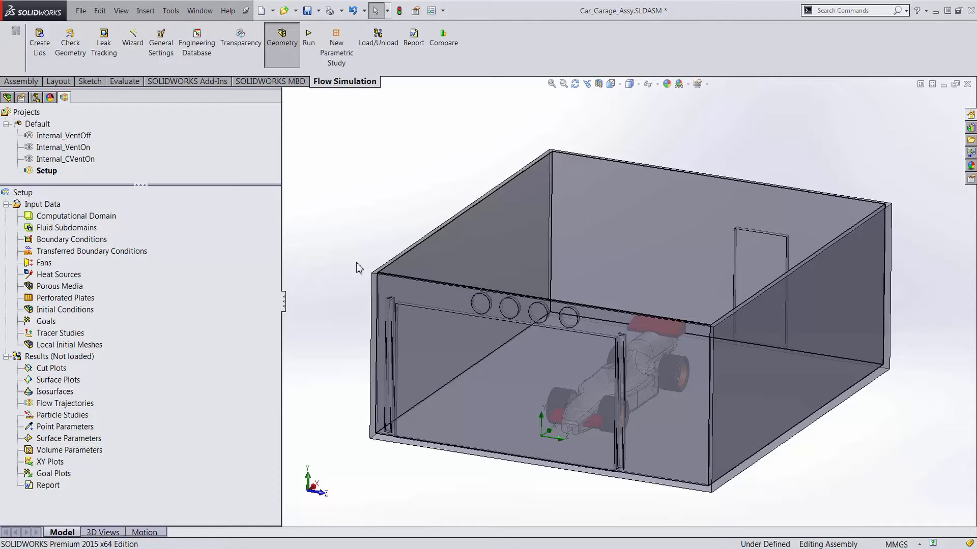
pyautogui.moveTo(365, 290); pyautogui.dragTo(405, 192, button='middle')
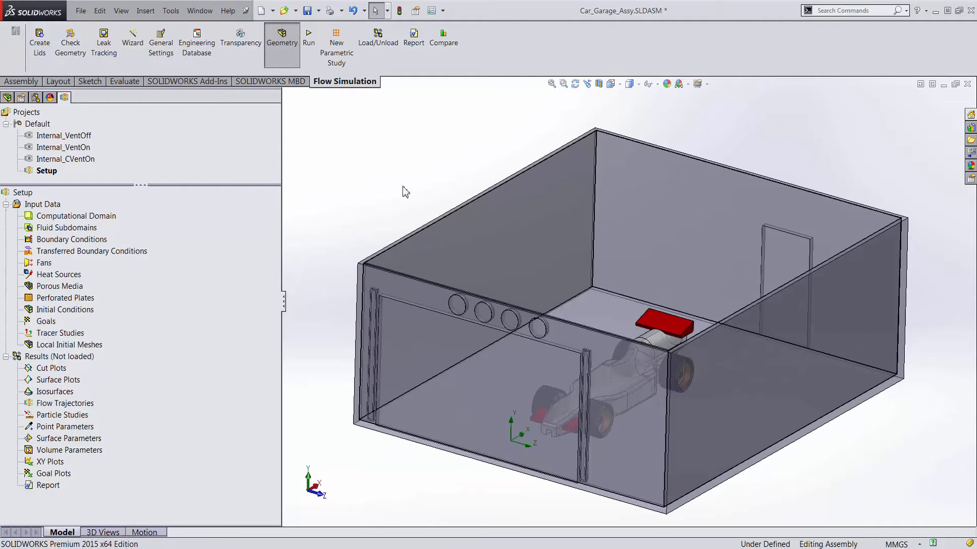
pyautogui.rightClick(84, 240)
pyautogui.click(353, 245)
pyautogui.moveTo(353, 245); pyautogui.dragTo(376, 330, button='middle')
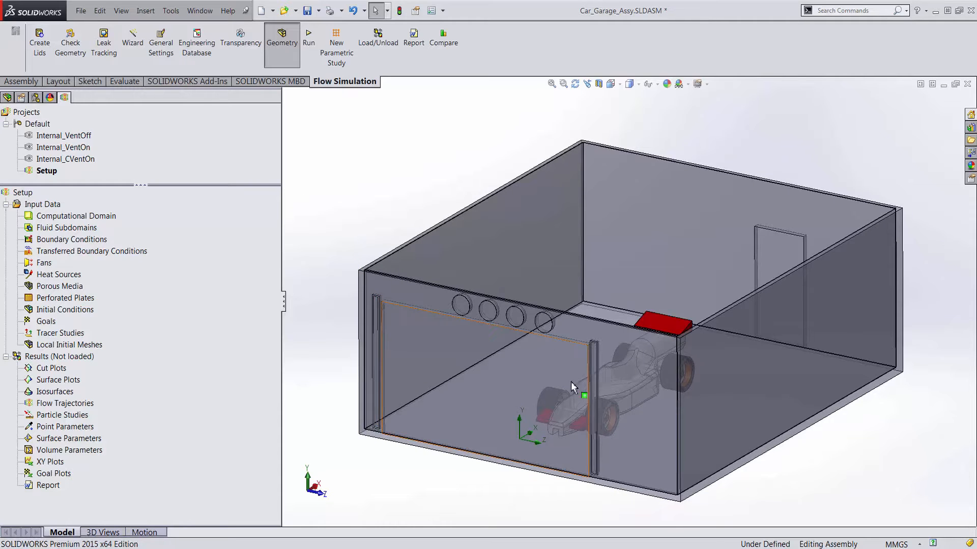
# - Apply an Environment Pressure boundary condition of 101325 Pa and 35 °C to the inner lid faces of the two vertical slots beside the garage door
pyautogui.moveTo(333, 249); pyautogui.dragTo(546, 190, button='middle')
pyautogui.moveTo(484, 152); pyautogui.dragTo(392, 239, button='middle')
pyautogui.moveTo(584, 242); pyautogui.dragTo(531, 234, button='middle')
pyautogui.scroll(-3, 585, 208)
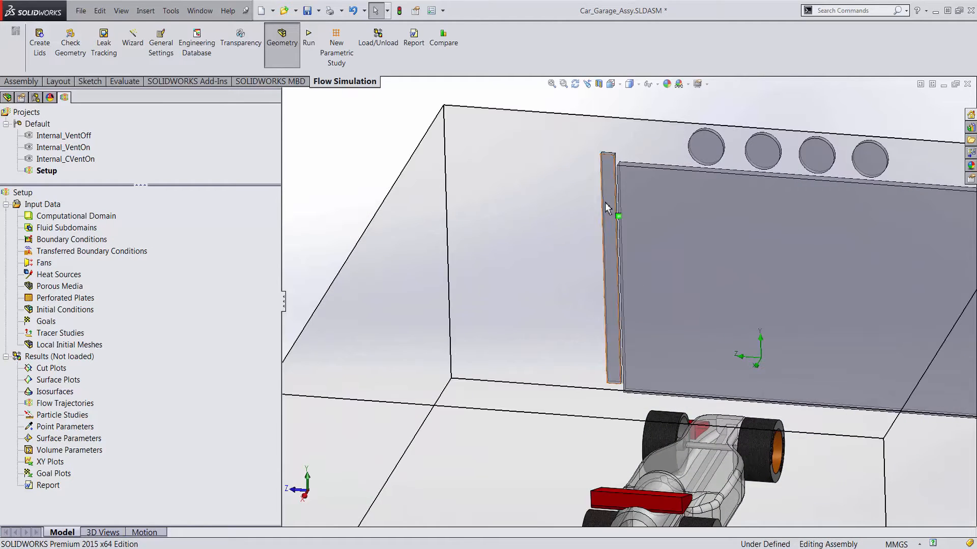
pyautogui.click(606, 206)
pyautogui.scroll(4, 737, 249)
pyautogui.scroll(-3, 837, 279)
pyautogui.keyDown('ctrl'); pyautogui.click(791, 271); pyautogui.keyUp('ctrl')
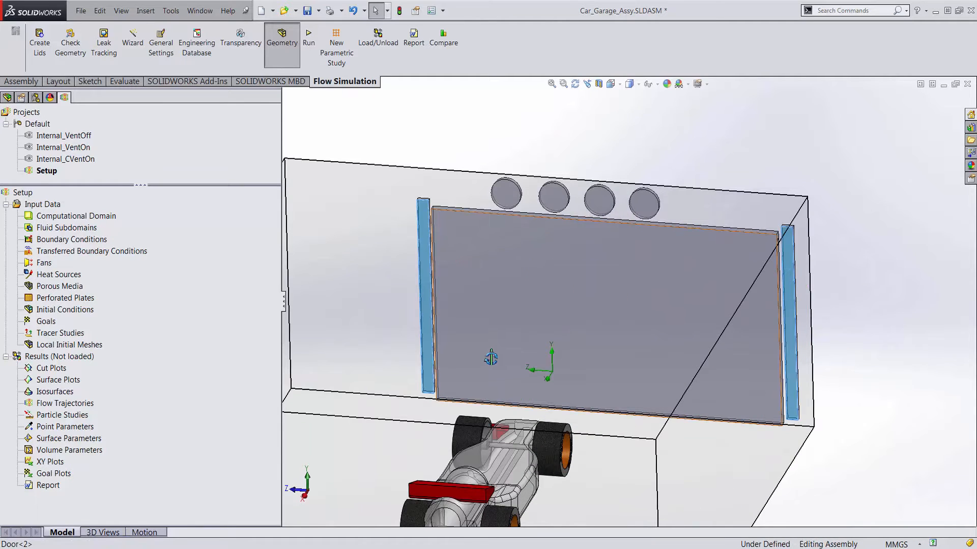
pyautogui.moveTo(490, 357); pyautogui.dragTo(597, 394, button='middle')
pyautogui.rightClick(71, 244)
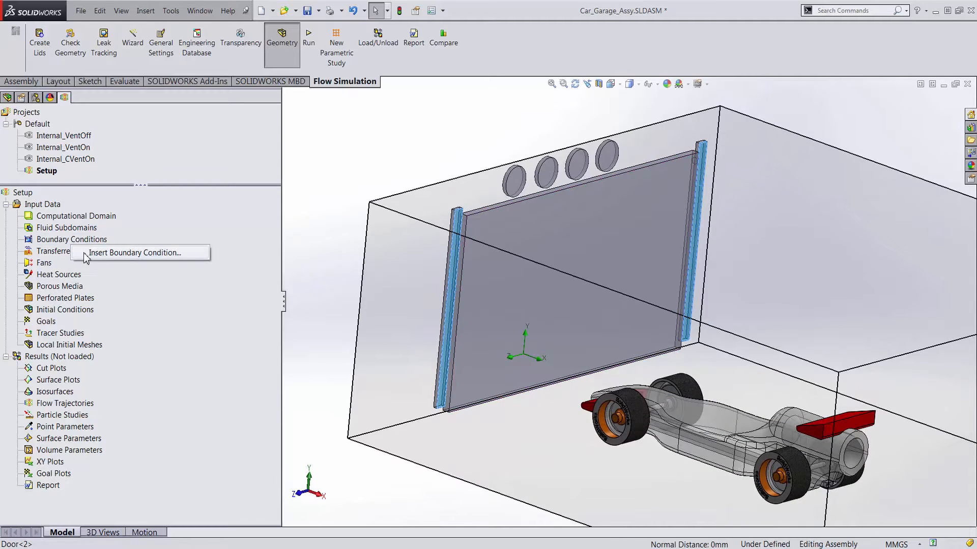
pyautogui.click(127, 253)
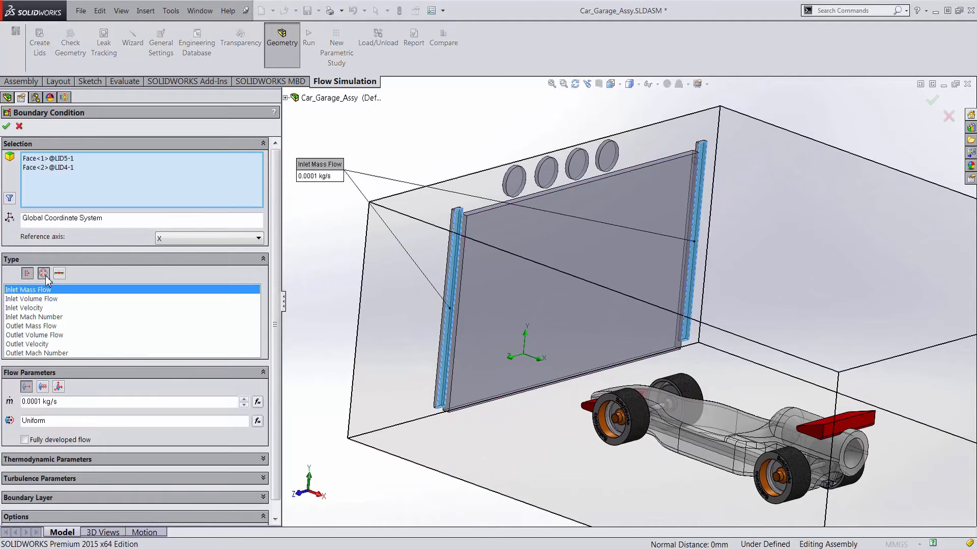
pyautogui.click(44, 274)
pyautogui.moveTo(337, 324)
pyautogui.mouseDown(button='middle')
pyautogui.moveTo(398, 279)
pyautogui.moveTo(448, 370)
pyautogui.moveTo(460, 299)
pyautogui.mouseUp(button='middle')
pyautogui.moveTo(391, 299); pyautogui.dragTo(259, 244, button='middle')
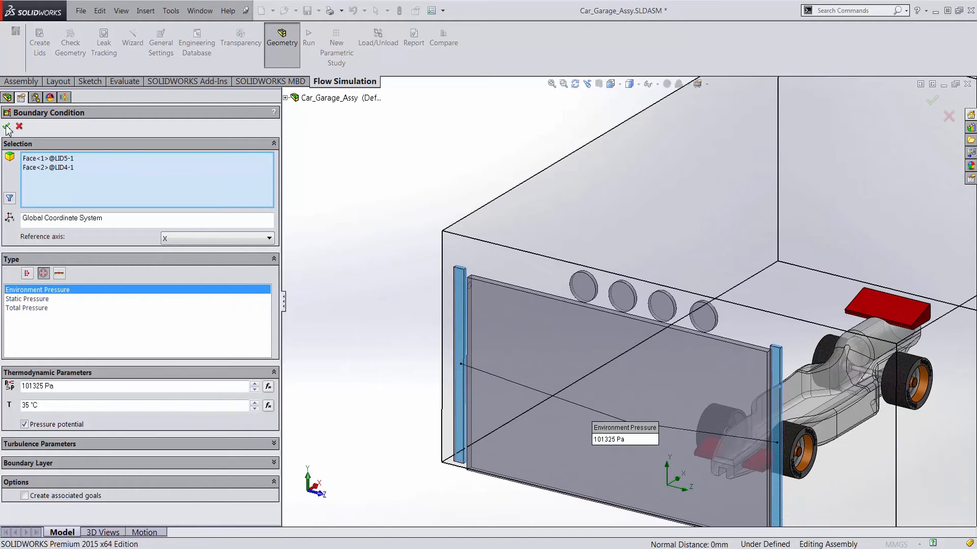
# - Start a new boundary condition on the inner lid faces of the two middle round vents above the garage door
pyautogui.scroll(3, 417, 270)
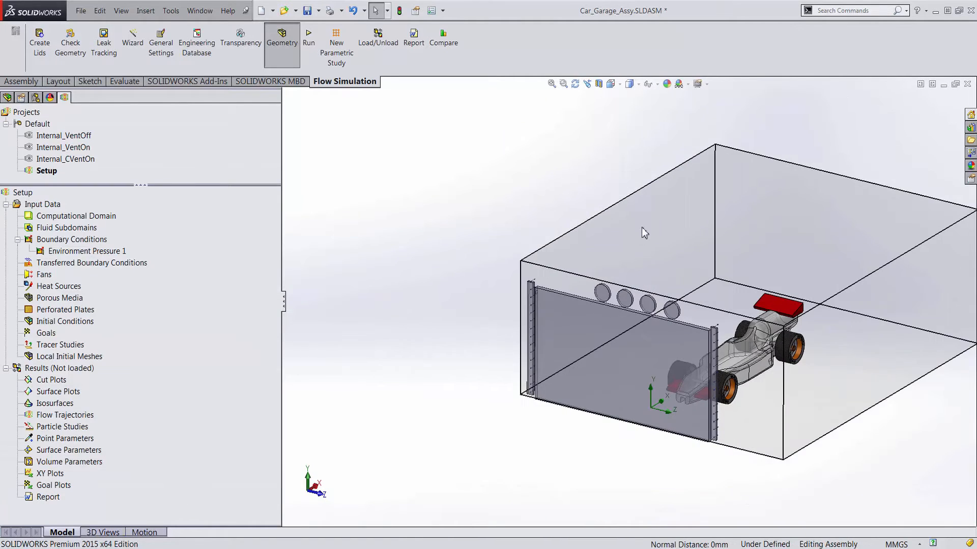
pyautogui.moveTo(648, 248)
pyautogui.mouseDown(button='middle')
pyautogui.moveTo(475, 272)
pyautogui.moveTo(488, 280)
pyautogui.mouseUp(button='middle')
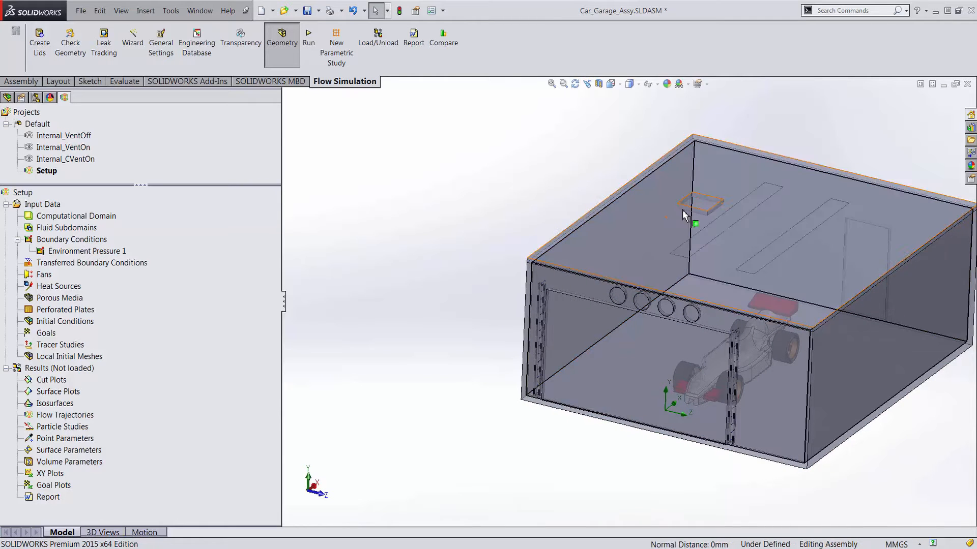
pyautogui.moveTo(669, 243); pyautogui.dragTo(637, 313, button='middle')
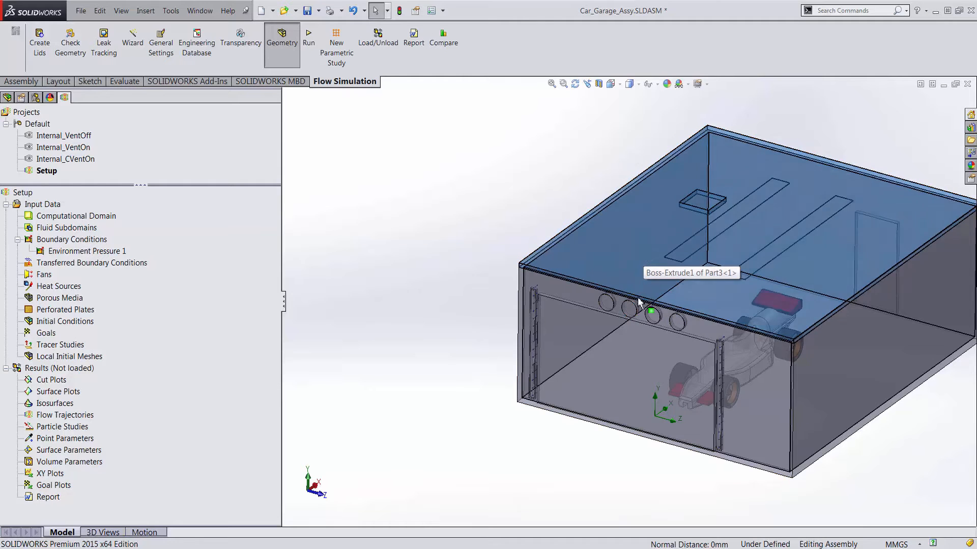
pyautogui.moveTo(643, 337); pyautogui.dragTo(498, 384, button='middle')
pyautogui.scroll(-4, 631, 190)
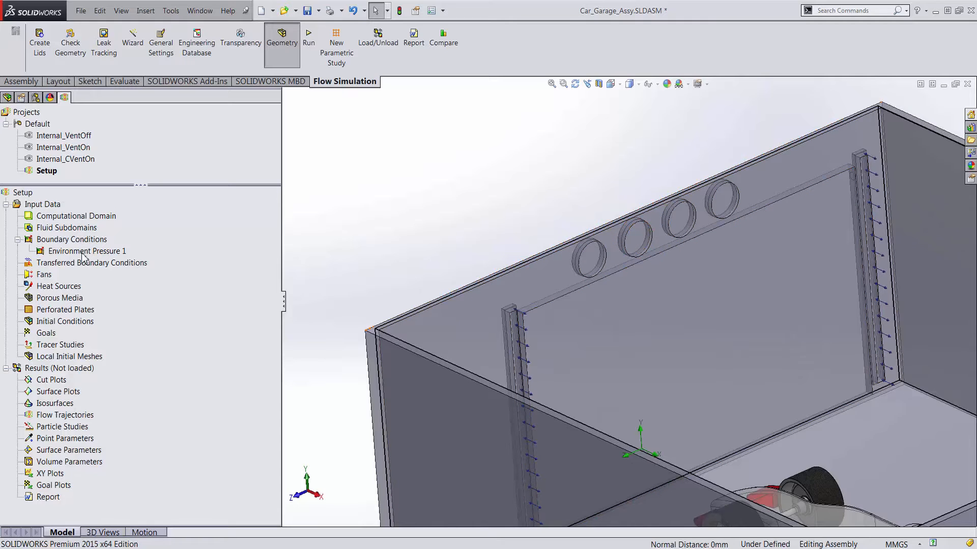
pyautogui.rightClick(75, 239)
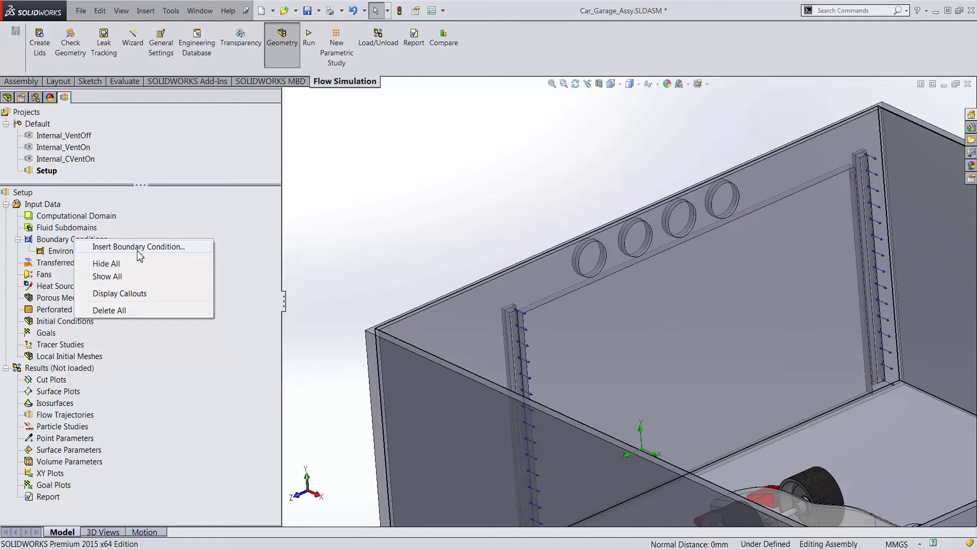
pyautogui.click(130, 249)
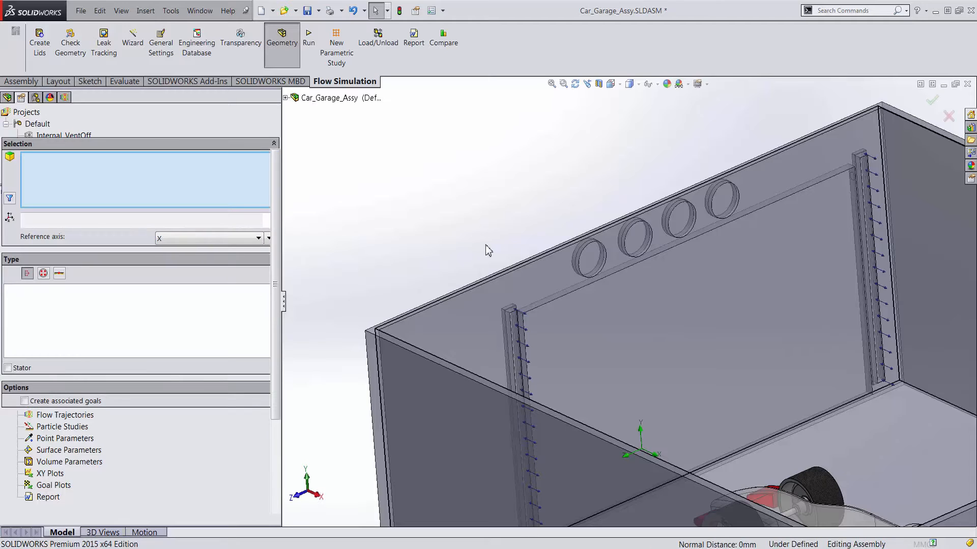
pyautogui.click(641, 240)
pyautogui.click(683, 225)
pyautogui.moveTo(397, 205); pyautogui.dragTo(495, 229, button='middle')
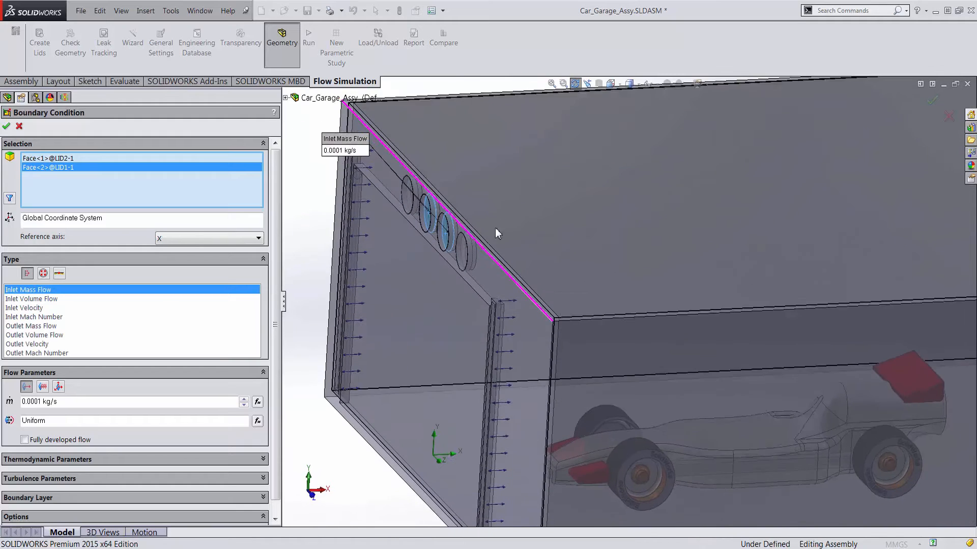
# - Define the boundary condition as an Outlet Volume Flow of 0.01 m^3/s and accept it
pyautogui.click(40, 335)
pyautogui.moveTo(64, 391); pyautogui.dragTo(3, 383)
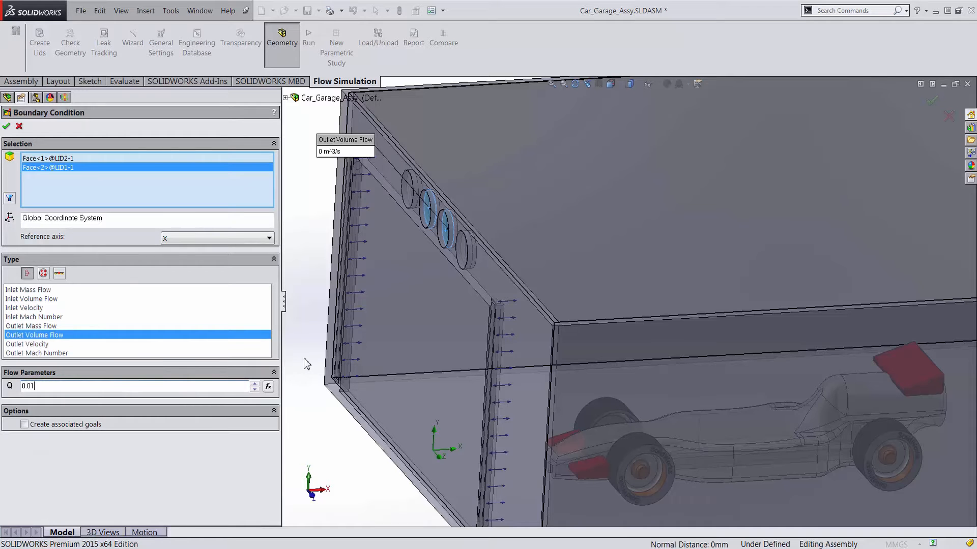
pyautogui.click(8, 128)
pyautogui.scroll(2, 395, 282)
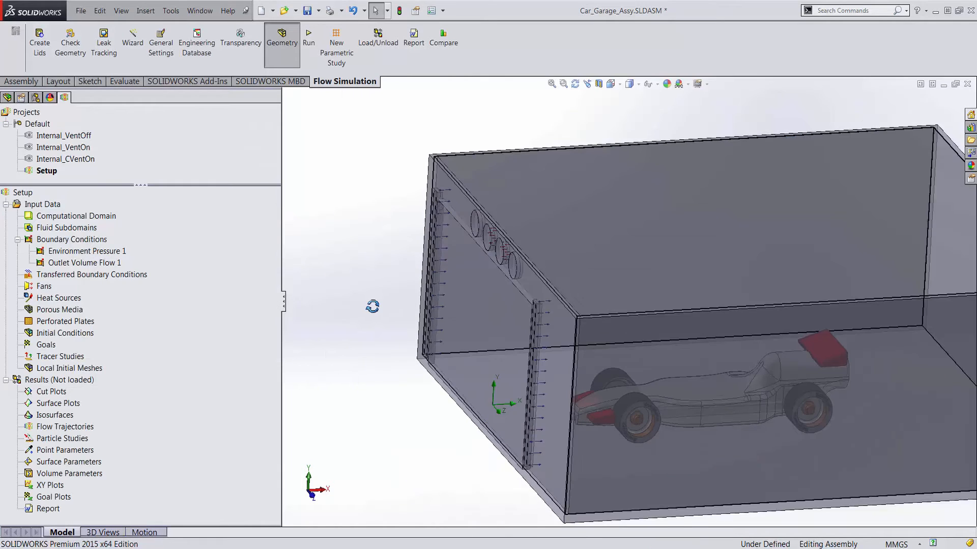
# - Add a surface heat source with a heat transfer rate of 200 W to the two long light strips on the ceiling
pyautogui.moveTo(372, 308); pyautogui.dragTo(384, 285, button='middle')
pyautogui.click(590, 312)
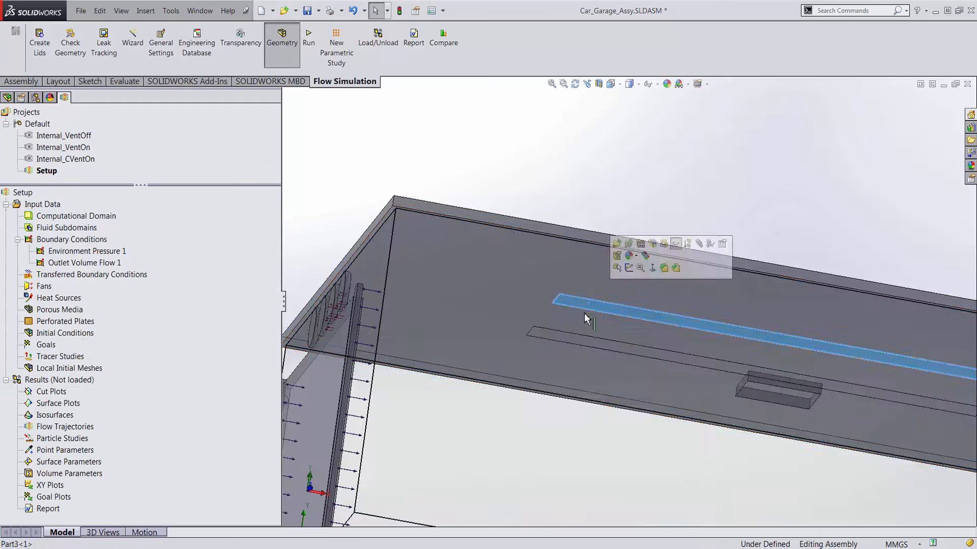
pyautogui.moveTo(493, 307); pyautogui.dragTo(534, 326, button='middle')
pyautogui.scroll(2, 628, 337)
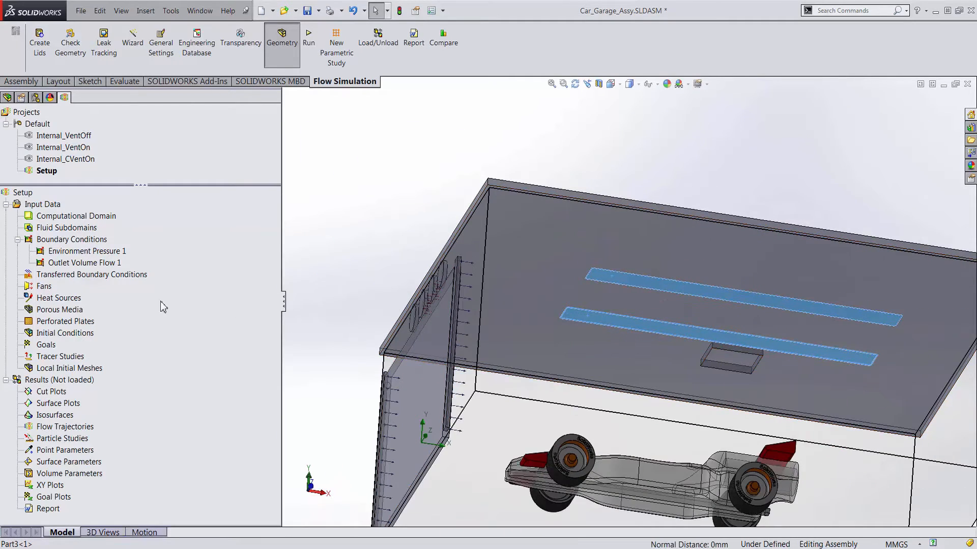
pyautogui.rightClick(63, 303)
pyautogui.click(102, 310)
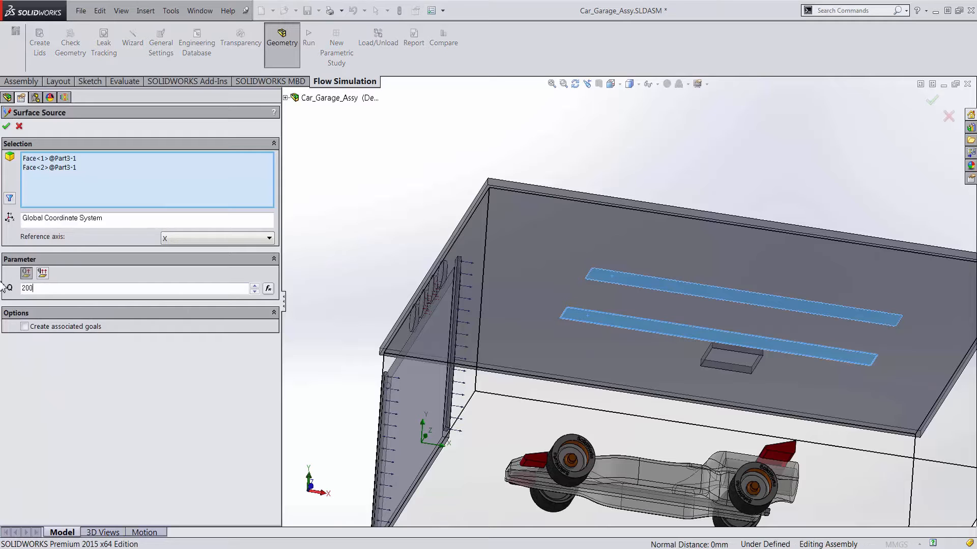
pyautogui.click(6, 127)
# - Review where Environment Pressure 1, Outlet Volume Flow 1 and the ceiling heat source are applied on the garage model
pyautogui.moveTo(444, 233); pyautogui.dragTo(443, 325, button='middle')
pyautogui.scroll(3, 446, 286)
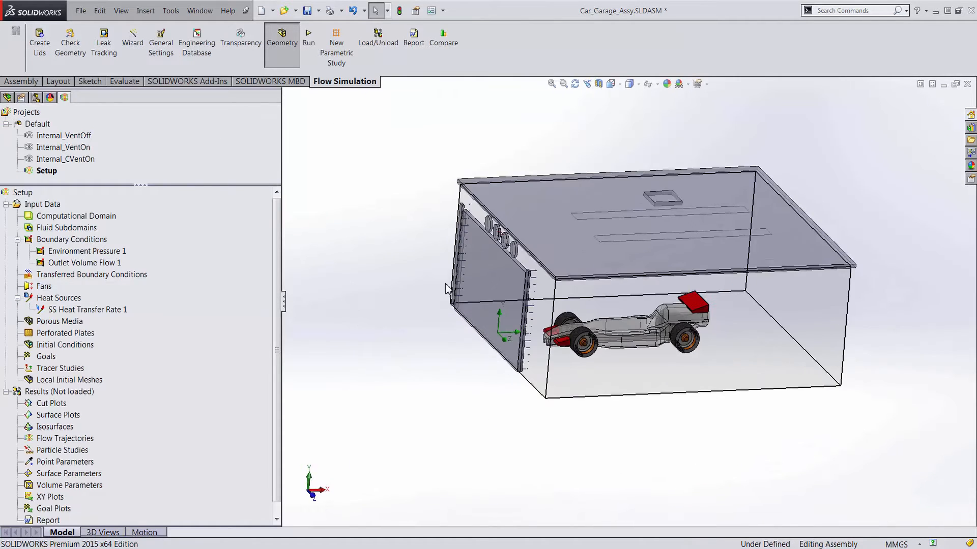
pyautogui.moveTo(594, 301); pyautogui.dragTo(536, 180, button='middle')
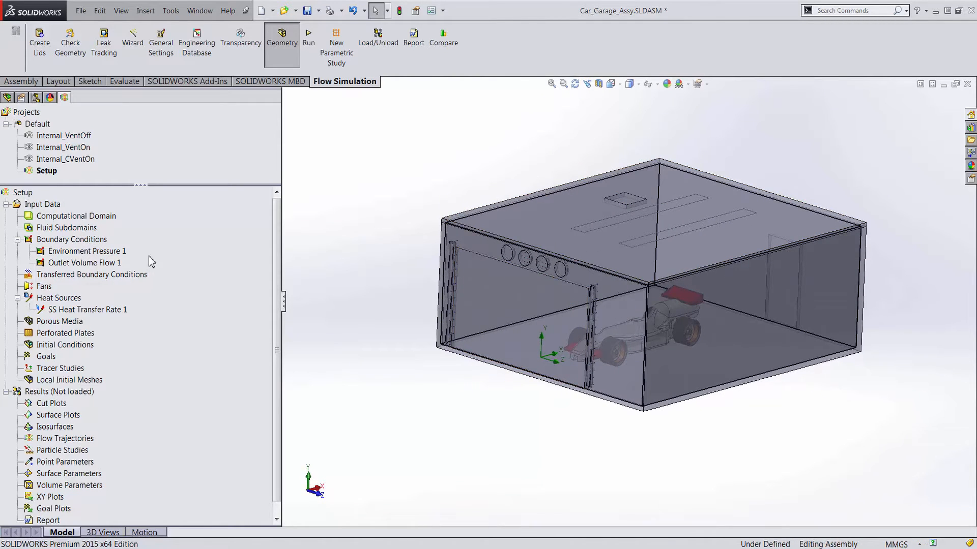
pyautogui.click(113, 254)
pyautogui.click(114, 263)
pyautogui.click(101, 309)
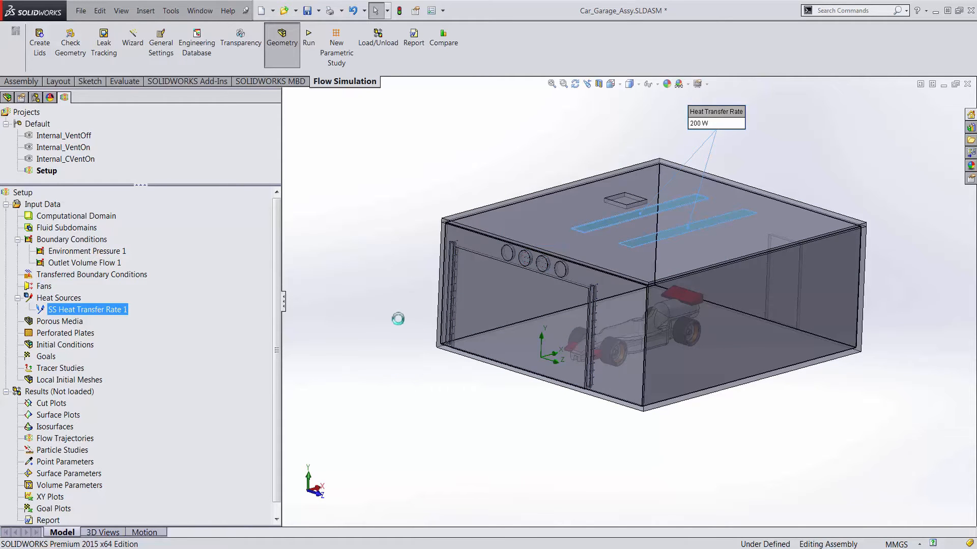
pyautogui.moveTo(433, 413); pyautogui.dragTo(433, 420, button='middle')
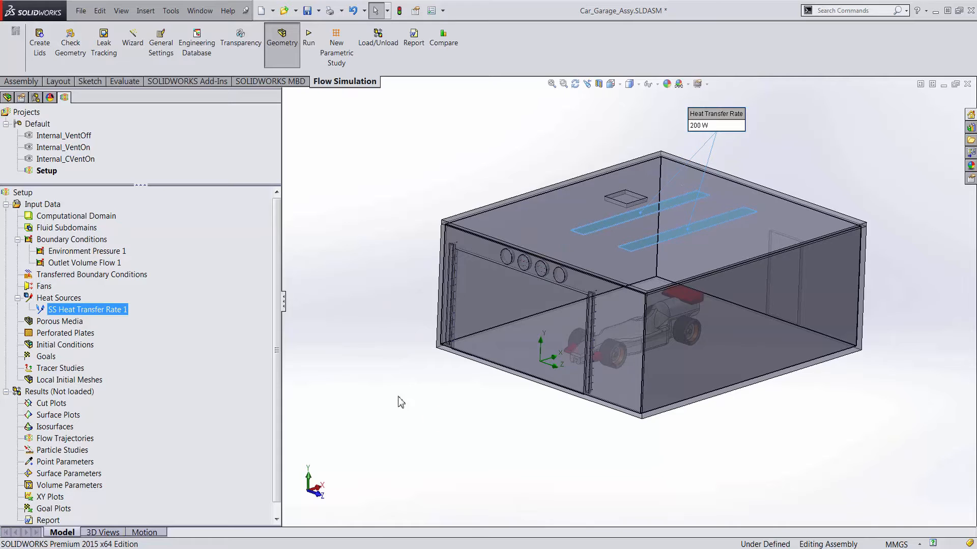
pyautogui.click(364, 278)
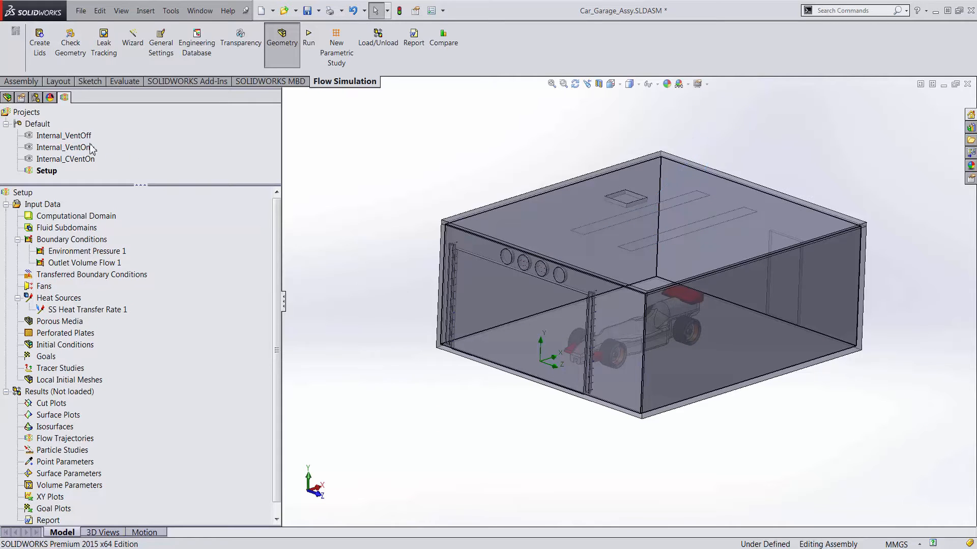
# - Activate the Internal_VentOff project and examine its Environment Pressure 1 boundary condition on the model
pyautogui.rightClick(96, 136)
pyautogui.click(113, 142)
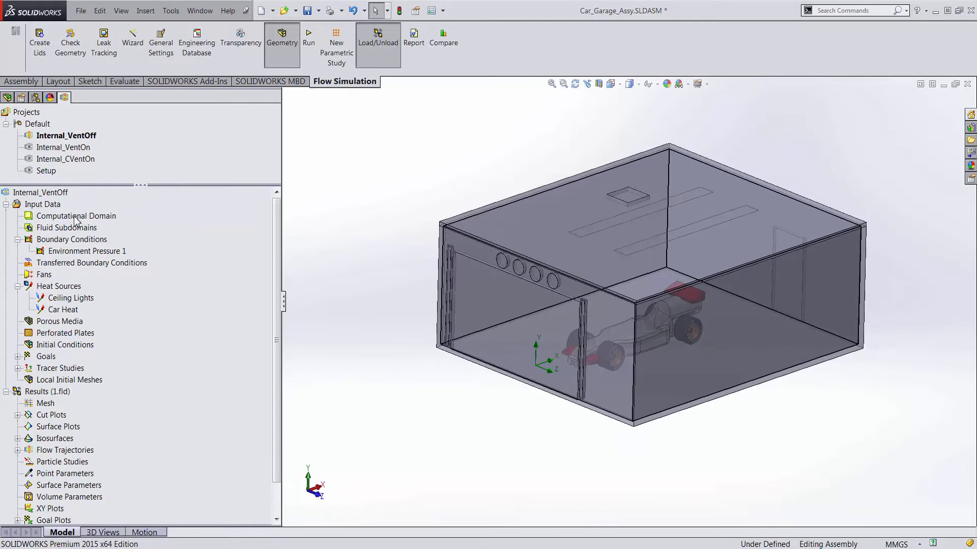
pyautogui.click(77, 251)
pyautogui.moveTo(413, 366); pyautogui.dragTo(411, 309, button='middle')
pyautogui.moveTo(408, 303); pyautogui.dragTo(413, 381)
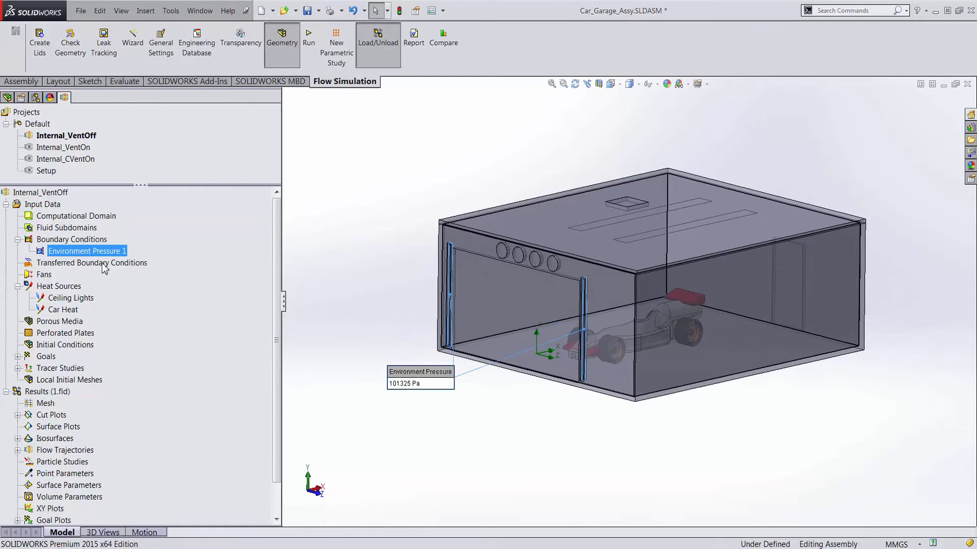
# - Highlight the Ceiling Lights and Car Heat sources together to examine their faces and heat transfer rates
pyautogui.click(71, 298)
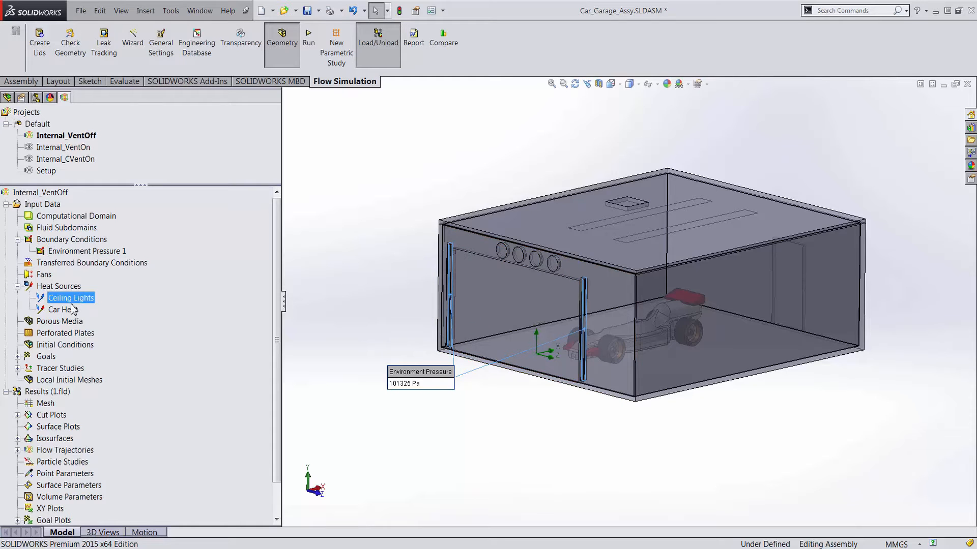
pyautogui.keyDown('shift'); pyautogui.click(63, 309); pyautogui.keyUp('shift')
pyautogui.moveTo(432, 415); pyautogui.dragTo(455, 407, button='middle')
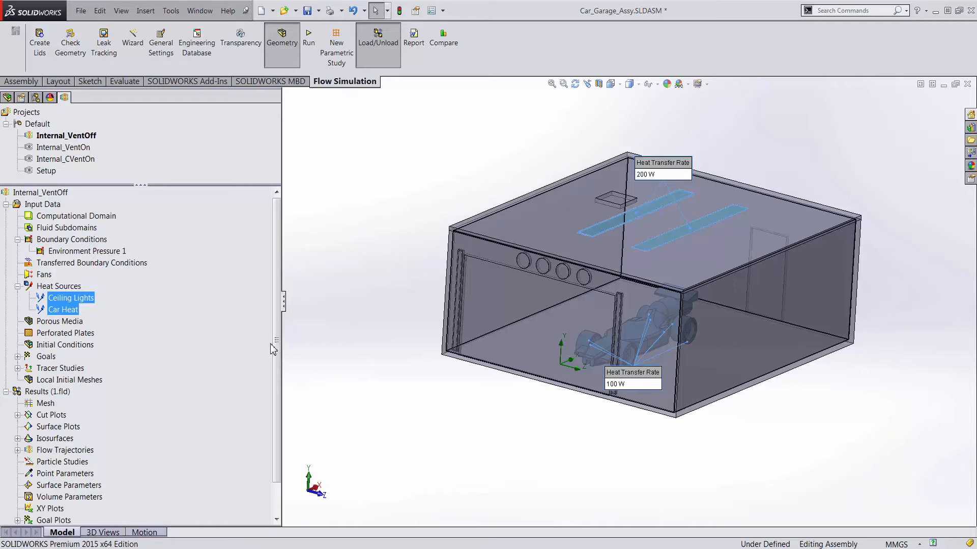
# - Expand the project goals and highlight Door Max Temperature, Car Max Temperature and Total Temperature Criteria to examine their faces
pyautogui.scroll(-1, 277, 354)
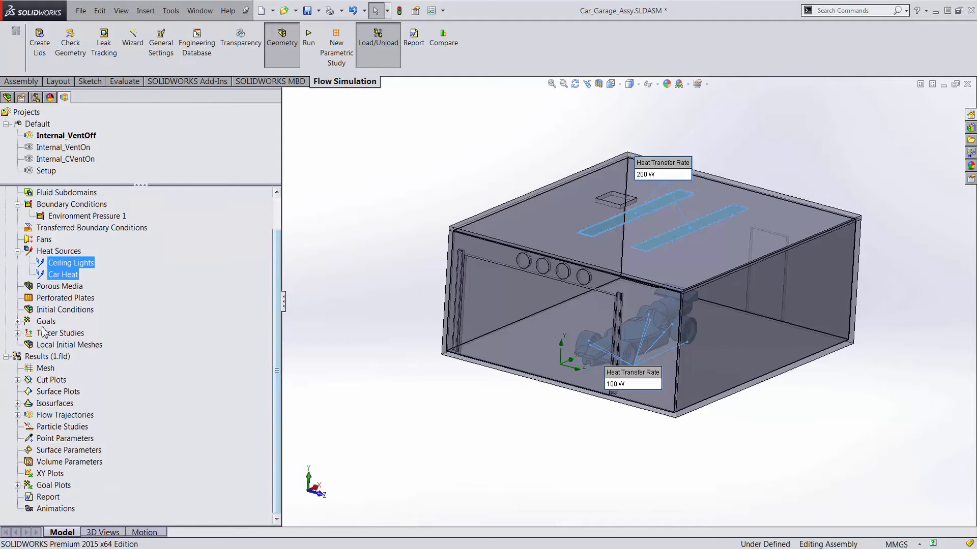
pyautogui.click(18, 322)
pyautogui.click(112, 335)
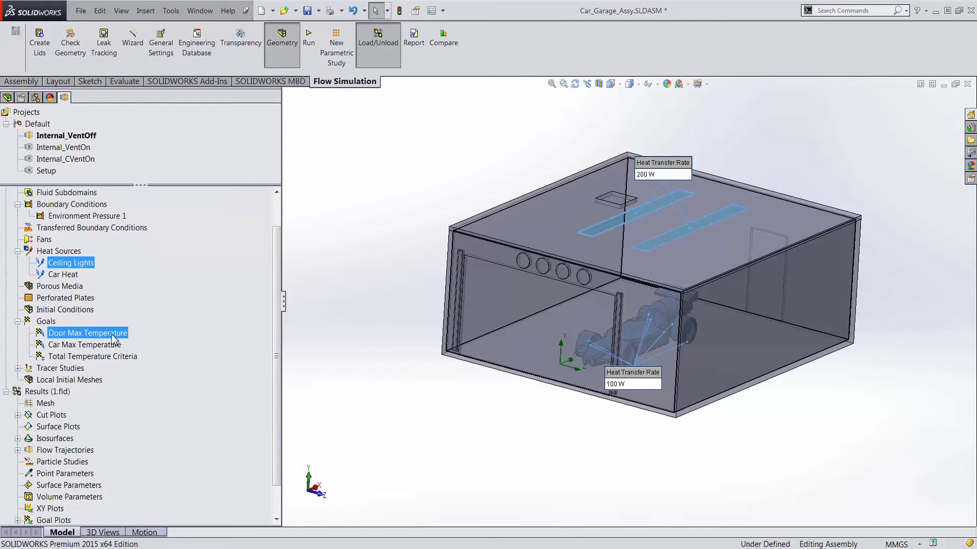
pyautogui.keyDown('ctrl'); pyautogui.click(102, 345); pyautogui.keyUp('ctrl')
pyautogui.keyDown('ctrl'); pyautogui.click(104, 356); pyautogui.keyUp('ctrl')
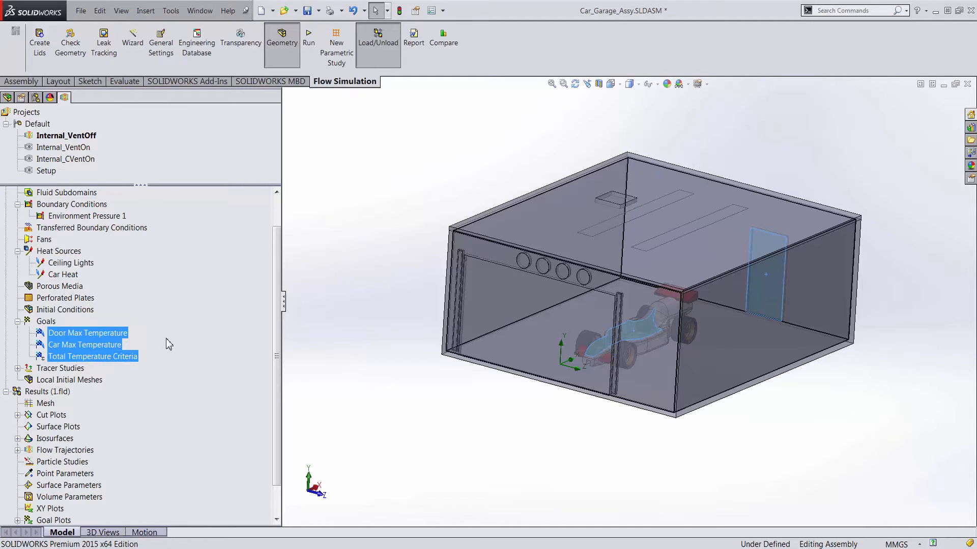
pyautogui.moveTo(346, 341); pyautogui.dragTo(381, 349, button='middle')
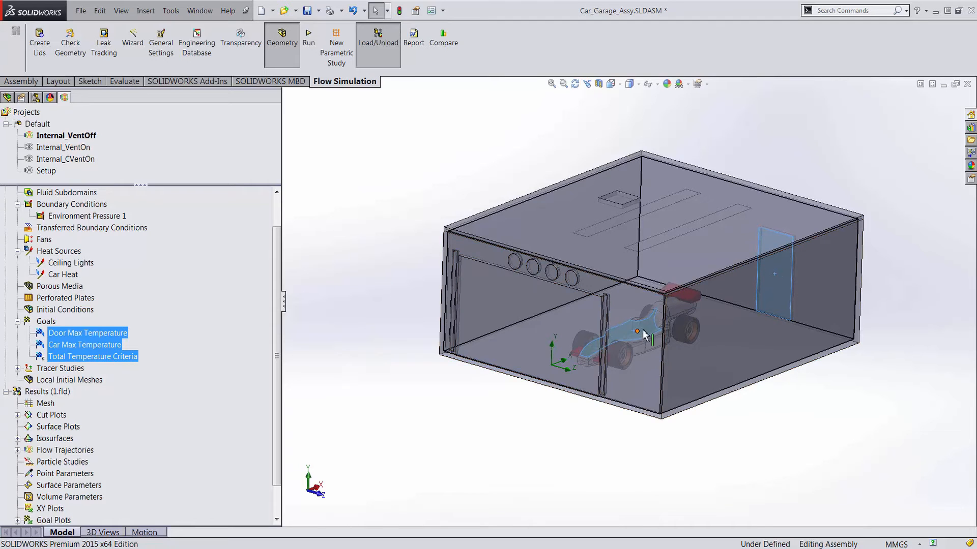
pyautogui.moveTo(715, 293); pyautogui.dragTo(692, 301, button='middle')
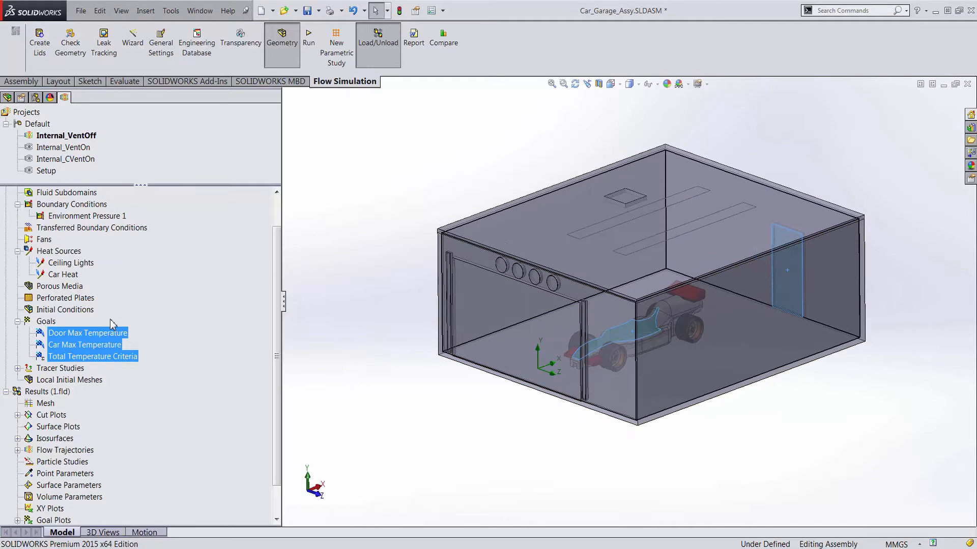
# - Inspect the parameter choices of the Door Max Temperature goal without changing them, and highlight the car and total temperature goals
pyautogui.doubleClick(99, 333)
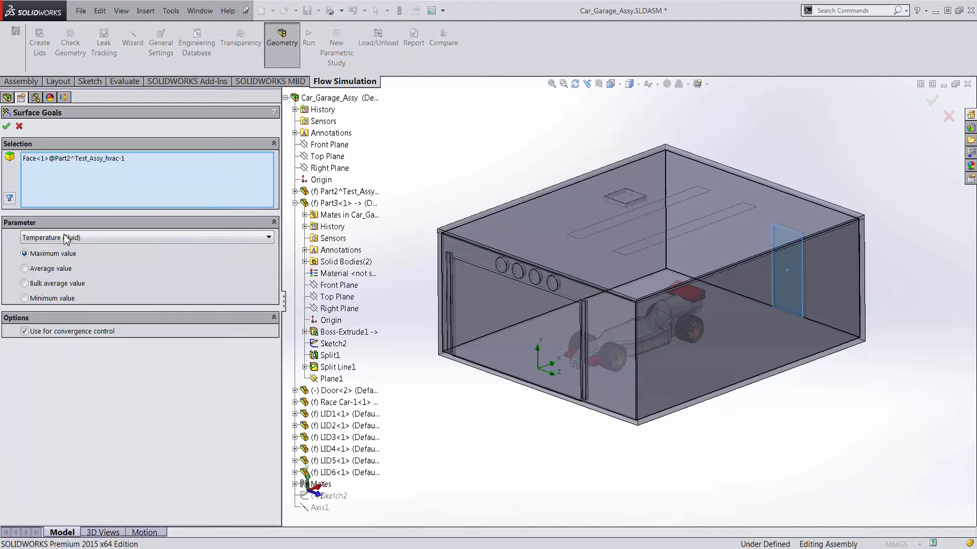
pyautogui.click(66, 238)
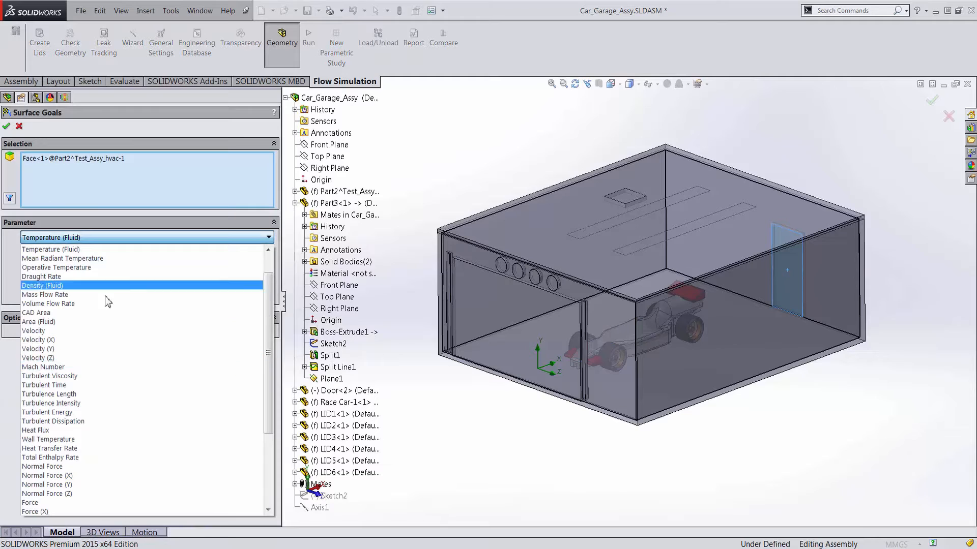
pyautogui.click(19, 127)
pyautogui.click(20, 127)
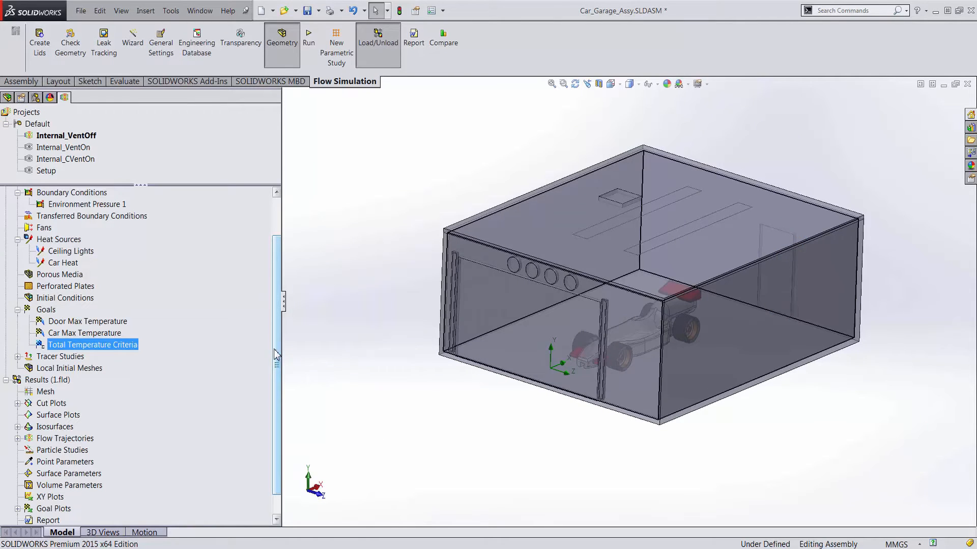
pyautogui.keyDown('ctrl'); pyautogui.click(92, 334); pyautogui.keyUp('ctrl')
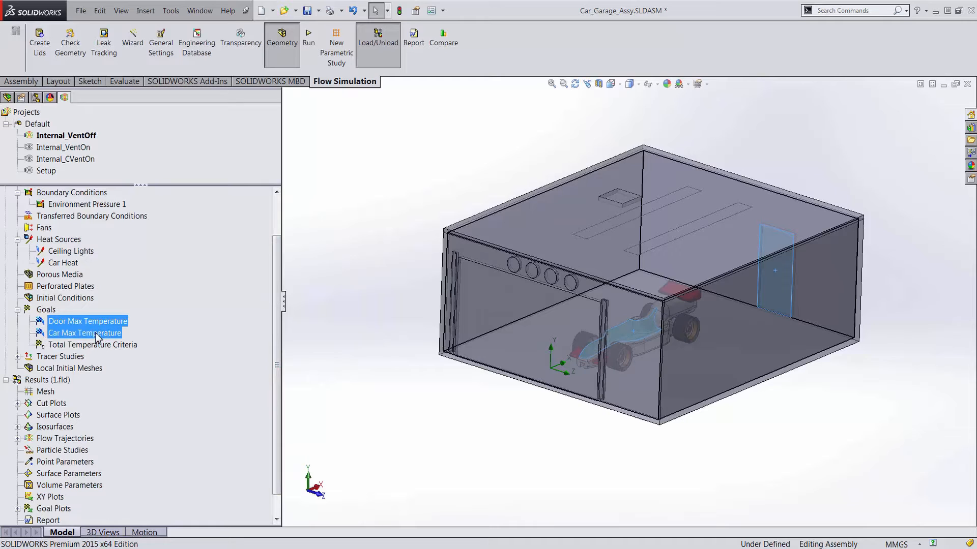
pyautogui.click(133, 346)
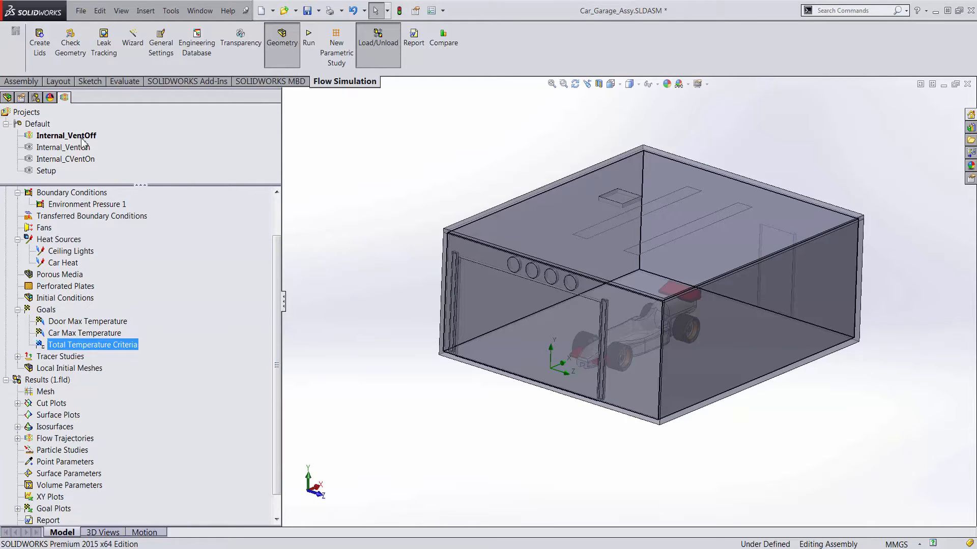
# - Play Flow Trajectories 1 of the Internal_VentOff results and view the animated temperature-coloured flow inside the garage up close
pyautogui.moveTo(276, 260); pyautogui.dragTo(273, 277)
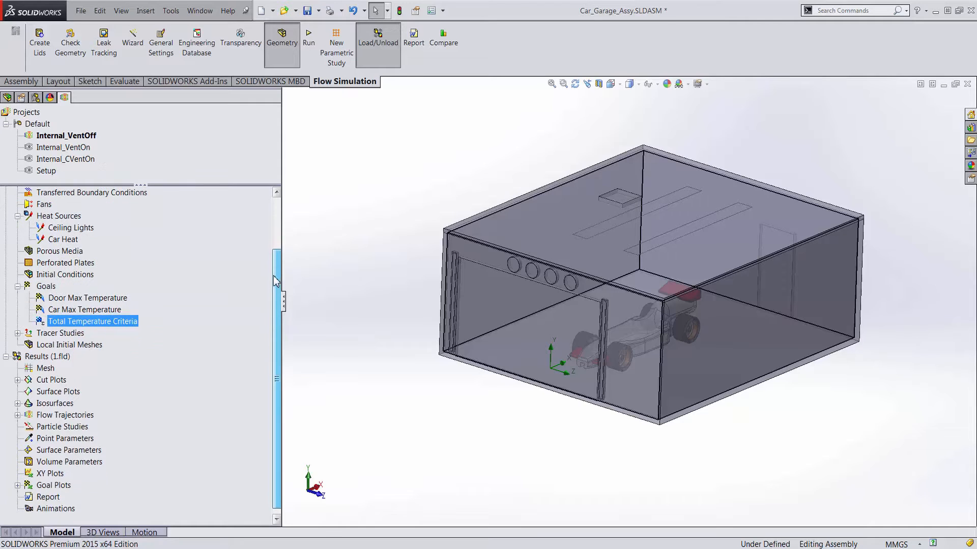
pyautogui.doubleClick(28, 415)
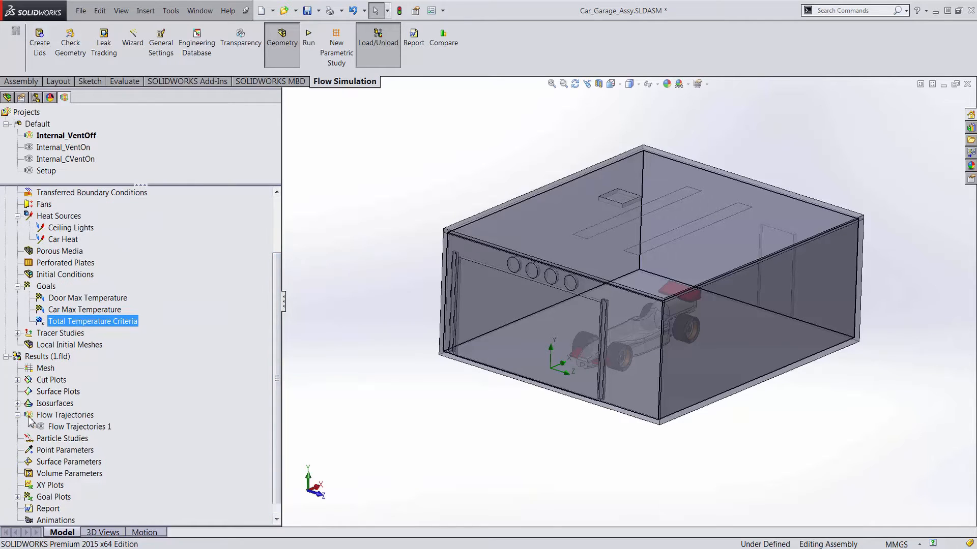
pyautogui.click(76, 426)
pyautogui.rightClick(76, 426)
pyautogui.click(63, 329)
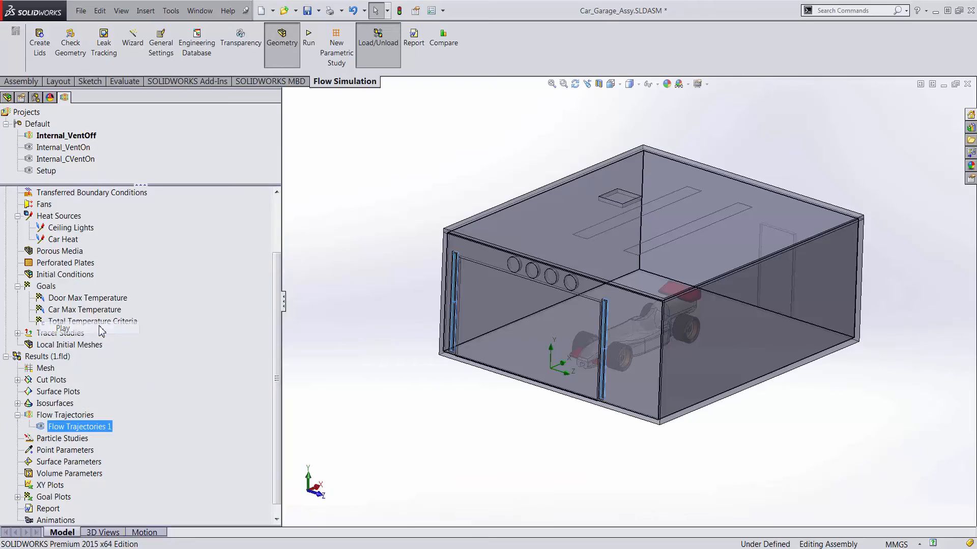
pyautogui.moveTo(410, 395); pyautogui.dragTo(525, 394, button='middle')
pyautogui.scroll(-3, 626, 261)
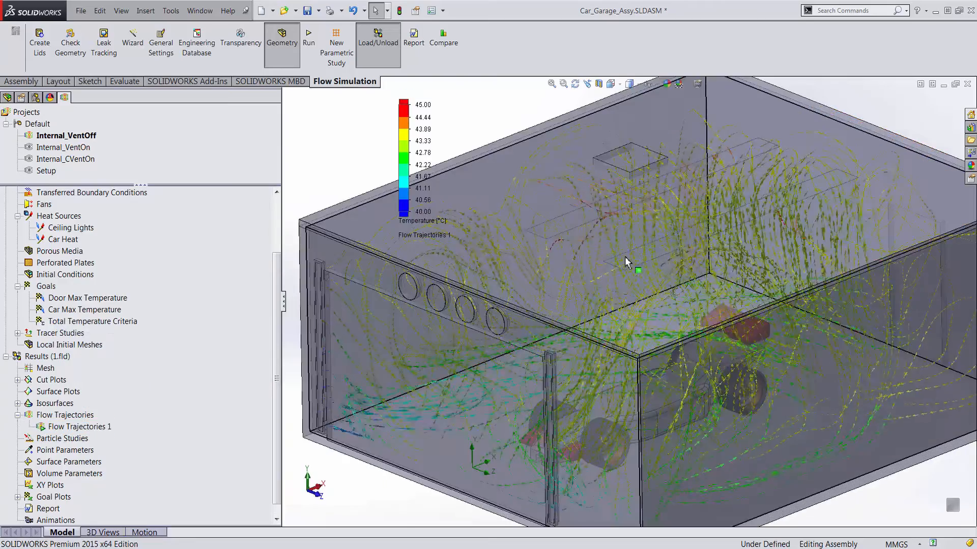
# - Examine the animated temperature-coloured flow trajectories around the garage door and through the whole garage from several angles
pyautogui.moveTo(629, 261); pyautogui.dragTo(653, 238, button='middle')
pyautogui.scroll(2, 652, 238)
pyautogui.scroll(-1, 653, 237)
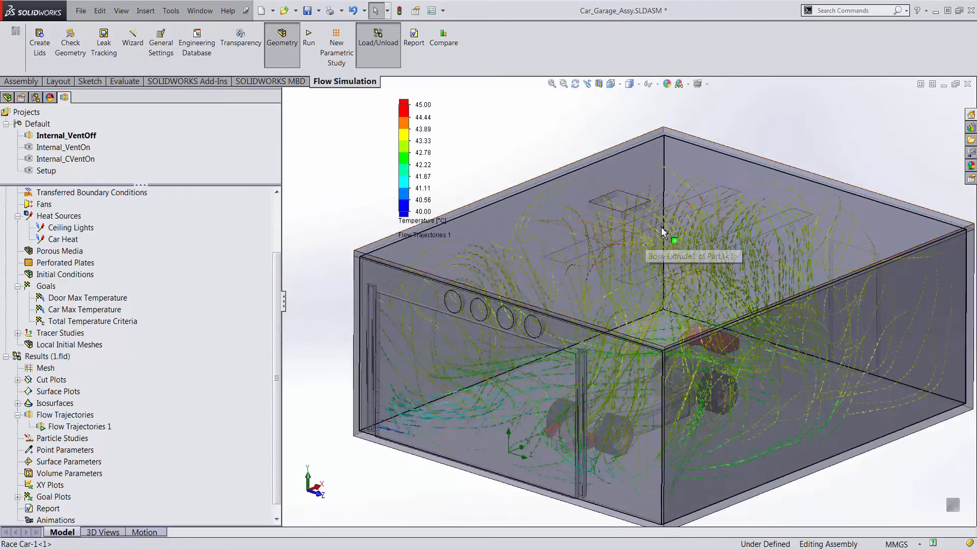
pyautogui.moveTo(399, 331); pyautogui.dragTo(452, 286, button='middle')
pyautogui.scroll(-5, 430, 340)
pyautogui.scroll(3, 452, 290)
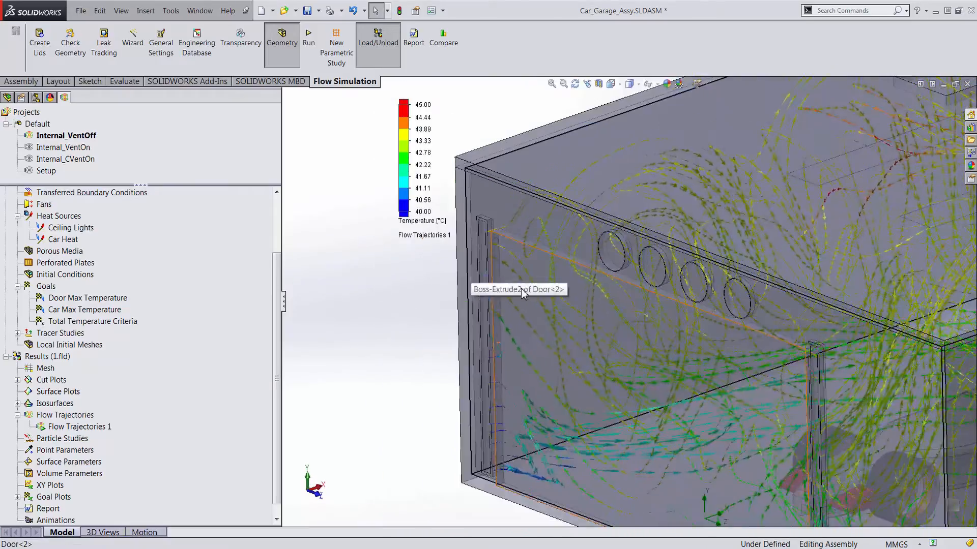
pyautogui.scroll(-2, 768, 423)
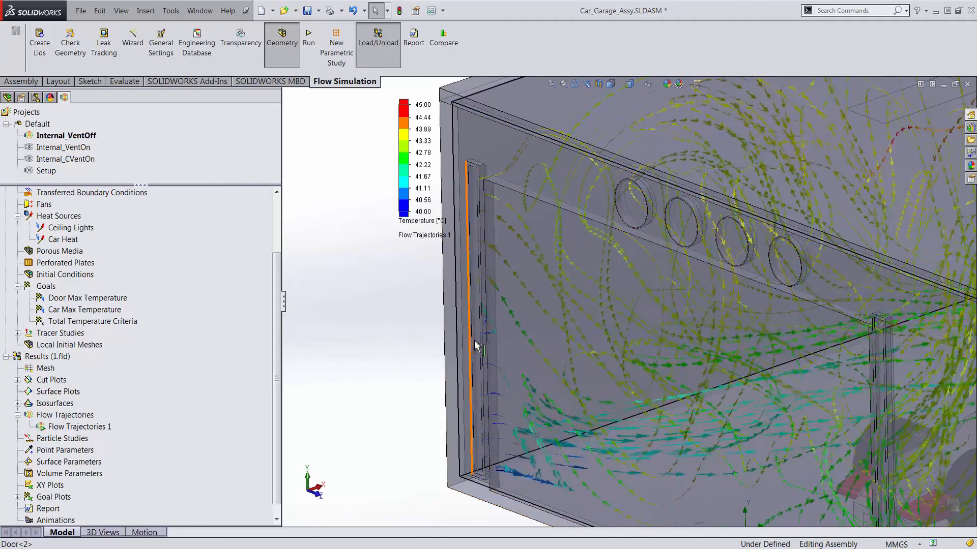
pyautogui.moveTo(315, 304); pyautogui.dragTo(379, 349, button='middle')
pyautogui.scroll(3, 379, 349)
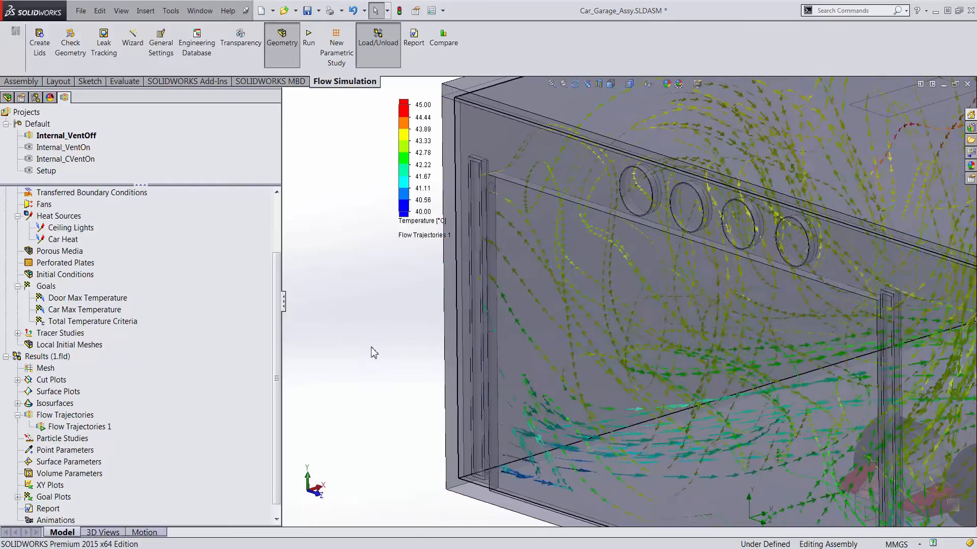
pyautogui.moveTo(456, 361); pyautogui.dragTo(473, 377, button='middle')
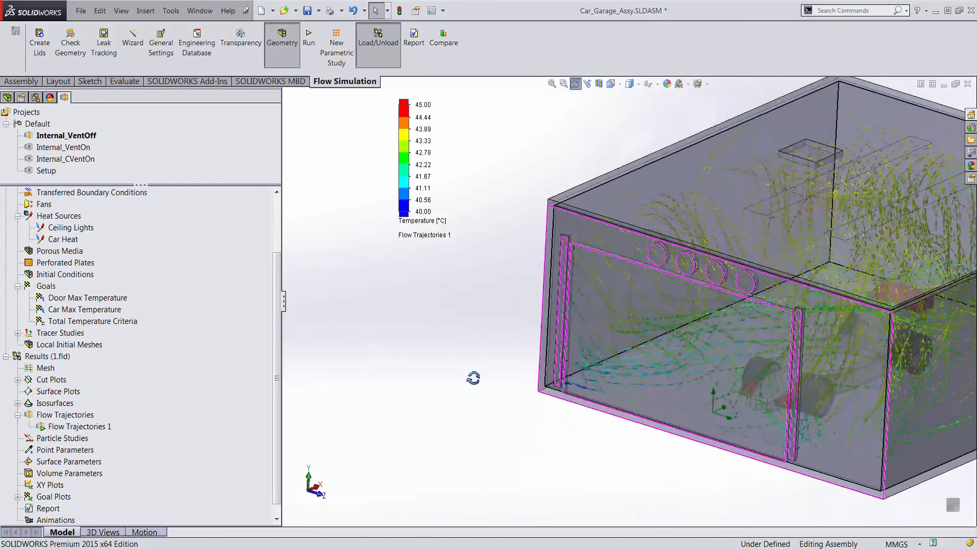
# - Hide Flow Trajectories 1 and show the Temperature cut plot of Internal_VentOff to view the contours through the garage and car
pyautogui.rightClick(79, 427)
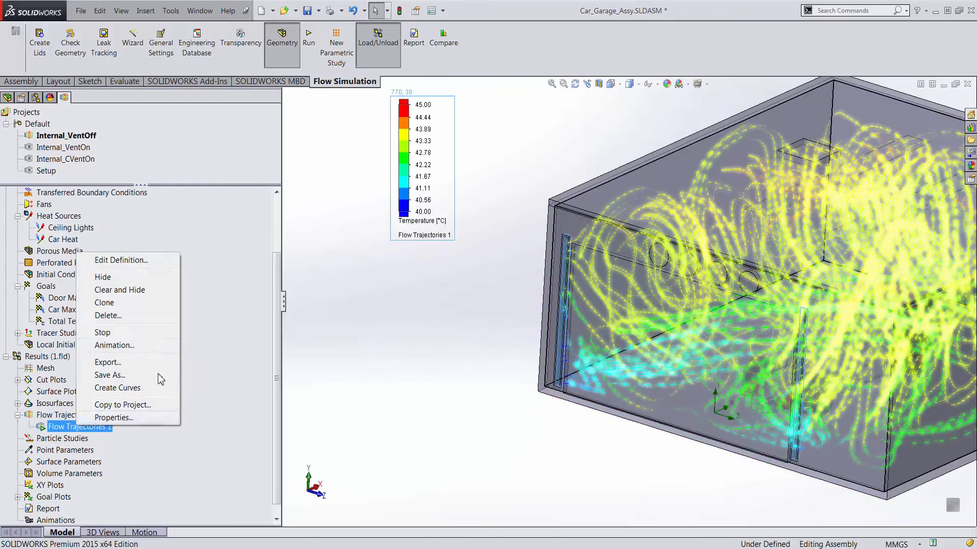
pyautogui.click(134, 278)
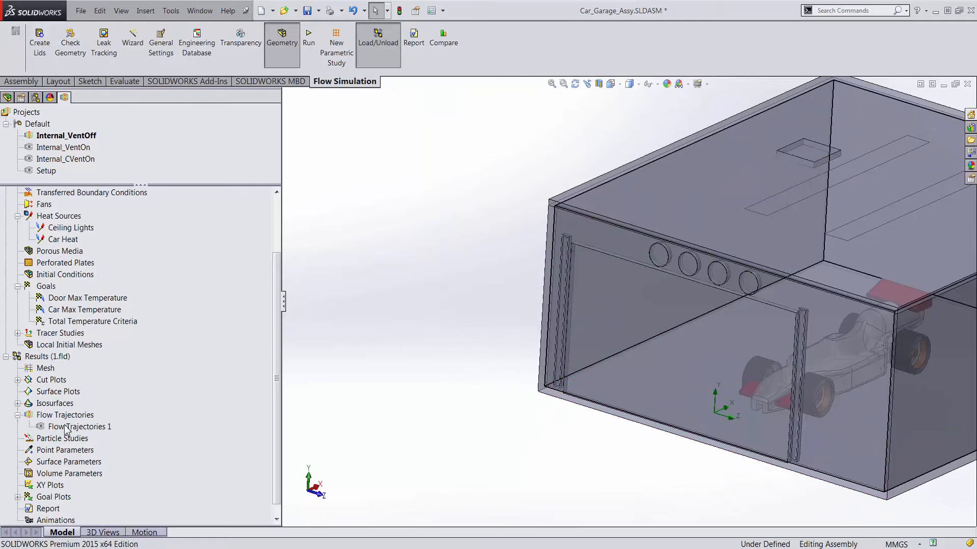
pyautogui.click(18, 404)
pyautogui.click(17, 380)
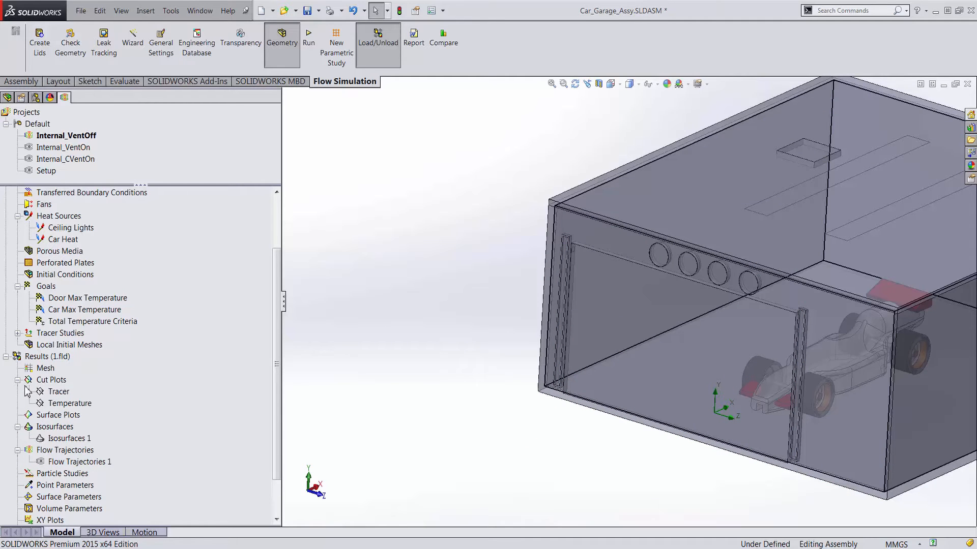
pyautogui.rightClick(53, 407)
pyautogui.click(99, 428)
pyautogui.moveTo(420, 325); pyautogui.dragTo(728, 305, button='middle')
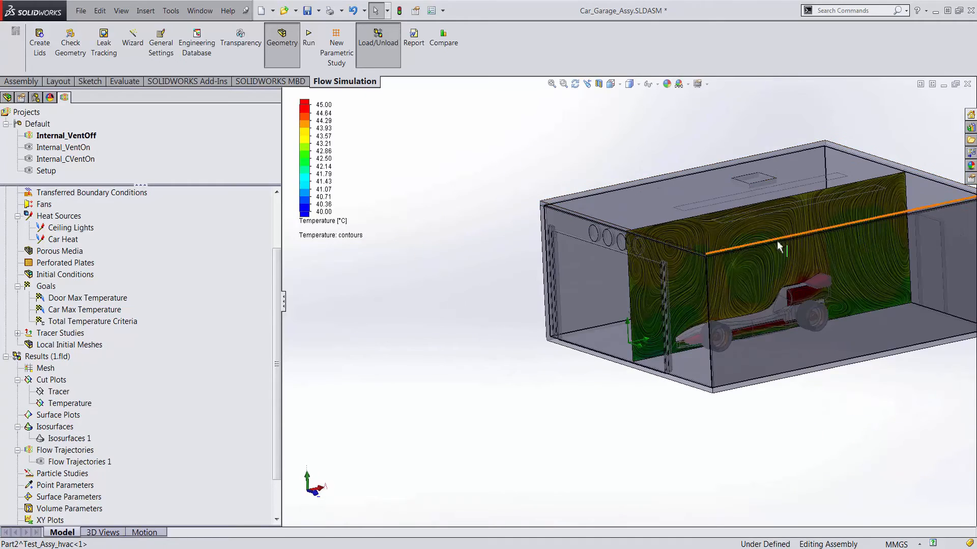
pyautogui.scroll(-1, 779, 247)
pyautogui.moveTo(781, 248); pyautogui.dragTo(809, 262, button='middle')
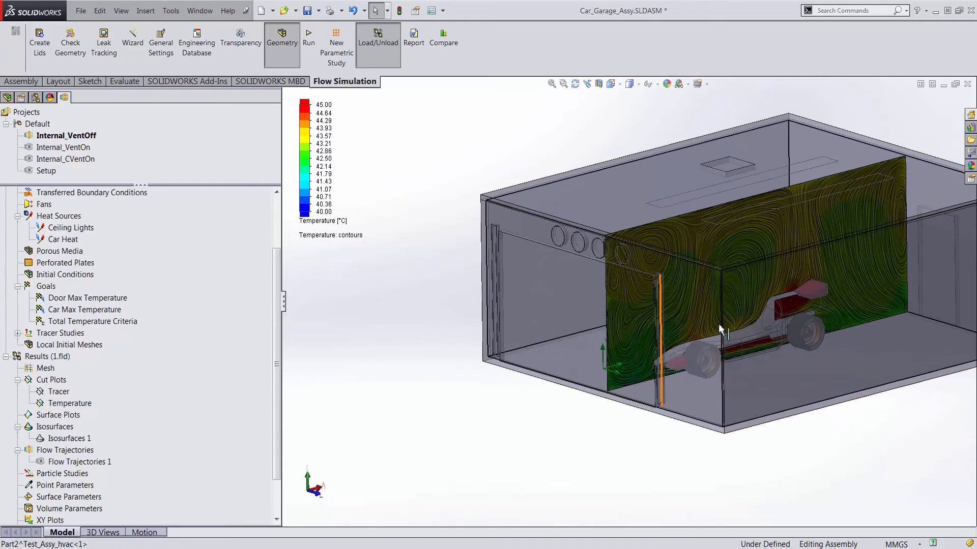
pyautogui.moveTo(529, 252)
pyautogui.mouseDown(button='middle')
pyautogui.moveTo(547, 255)
pyautogui.moveTo(542, 246)
pyautogui.mouseUp(button='middle')
pyautogui.scroll(-1, 732, 234)
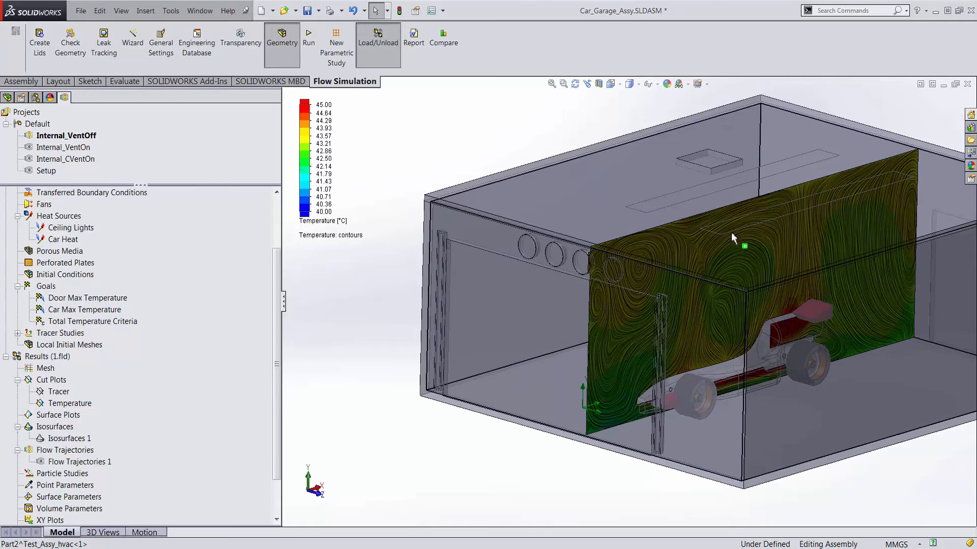
# - Activate the Internal_VentOn project and show its Temperature cut plot to view the contours through the garage
pyautogui.doubleClick(49, 147)
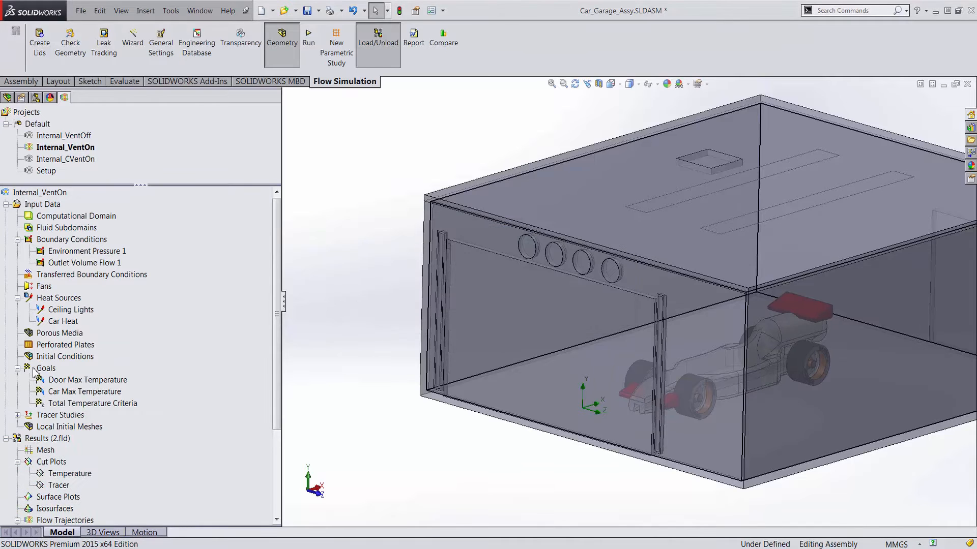
pyautogui.rightClick(64, 473)
pyautogui.click(124, 366)
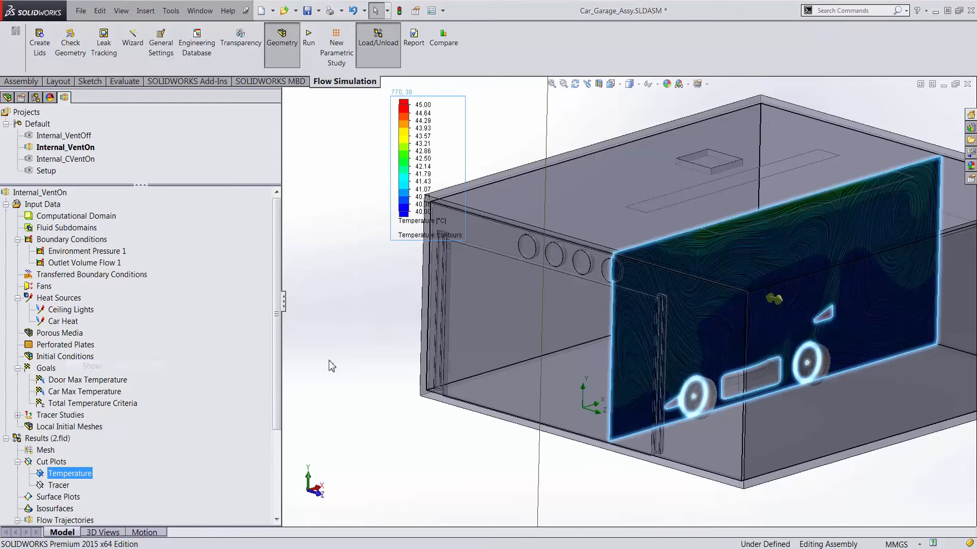
pyautogui.moveTo(388, 358); pyautogui.dragTo(401, 352, button='middle')
pyautogui.scroll(1, 637, 275)
pyautogui.scroll(-1, 595, 285)
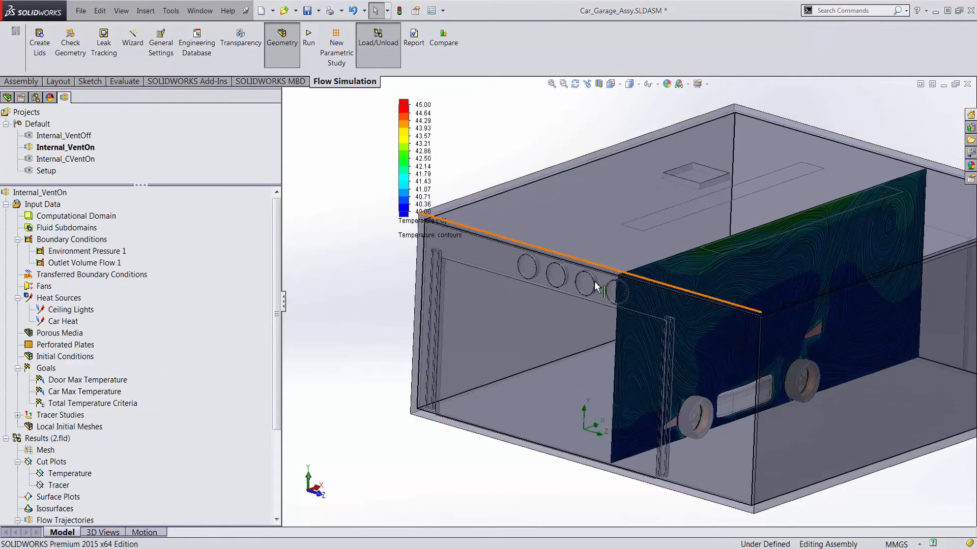
pyautogui.scroll(2, 595, 285)
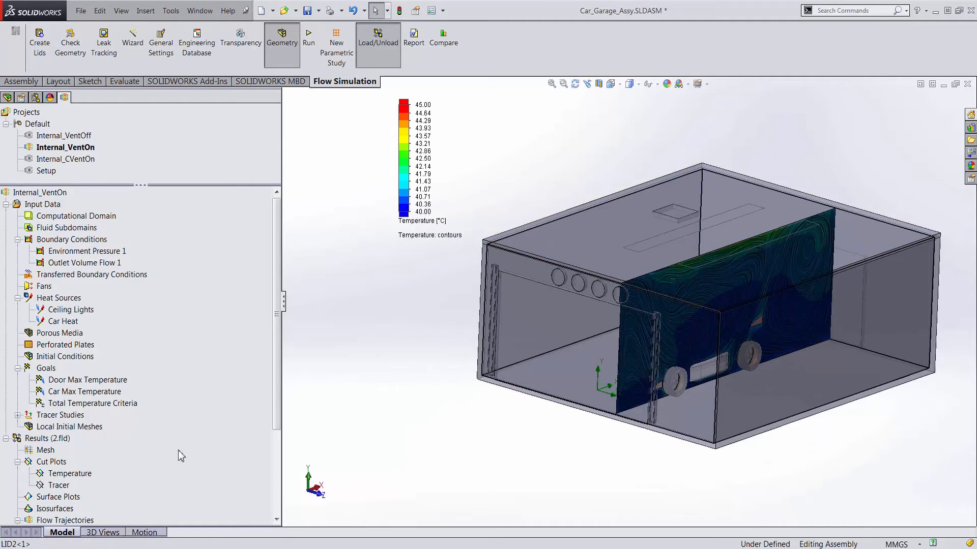
pyautogui.scroll(-2, 213, 424)
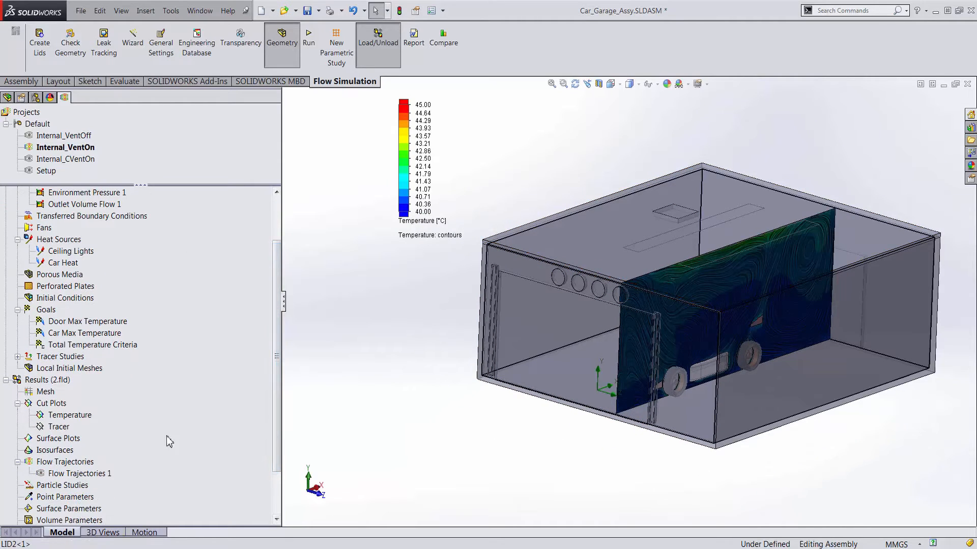
pyautogui.moveTo(397, 342); pyautogui.dragTo(394, 343, button='middle')
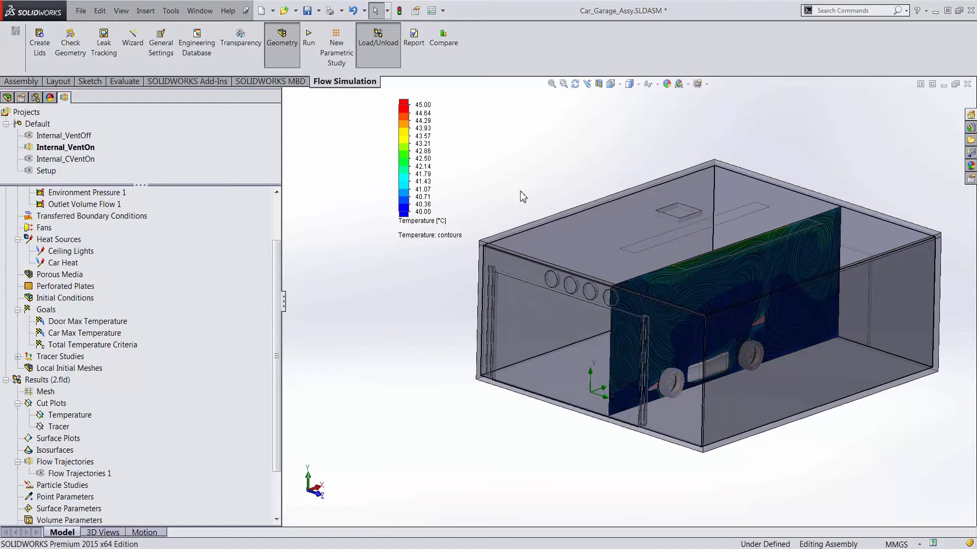
pyautogui.scroll(-2, 508, 214)
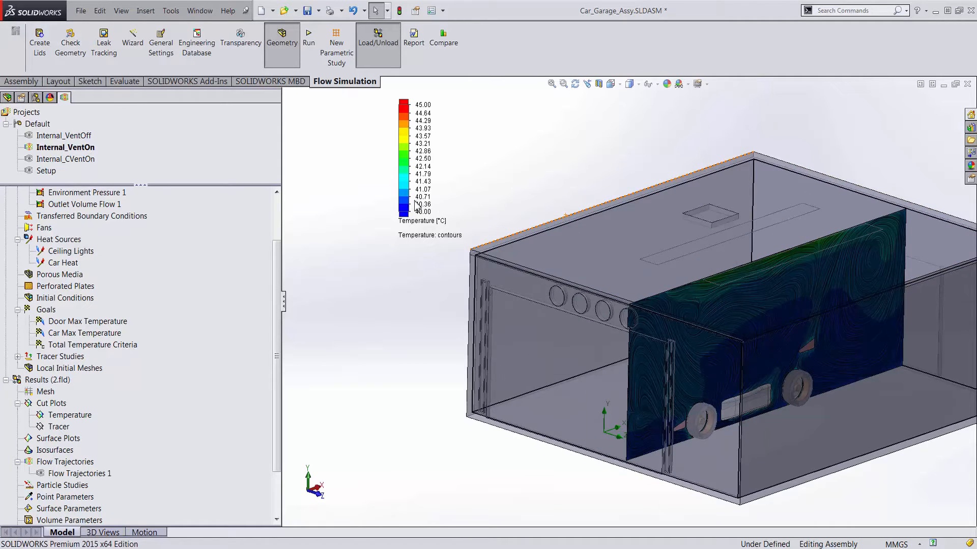
# - Run a comparison of the Temperature cut plot across the Internal_VentOff, Internal_VentOn and Internal_CVentOn projects
pyautogui.click(443, 38)
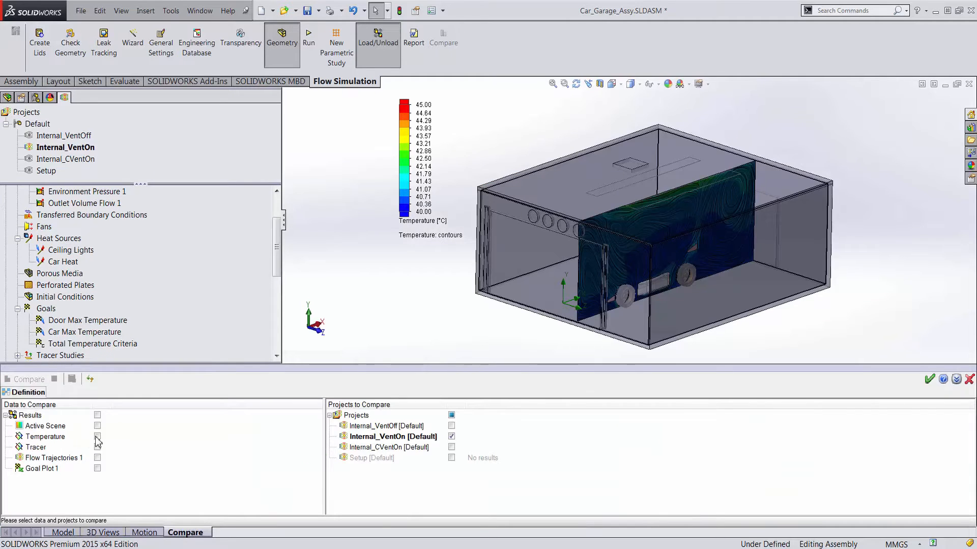
pyautogui.click(97, 437)
pyautogui.click(451, 447)
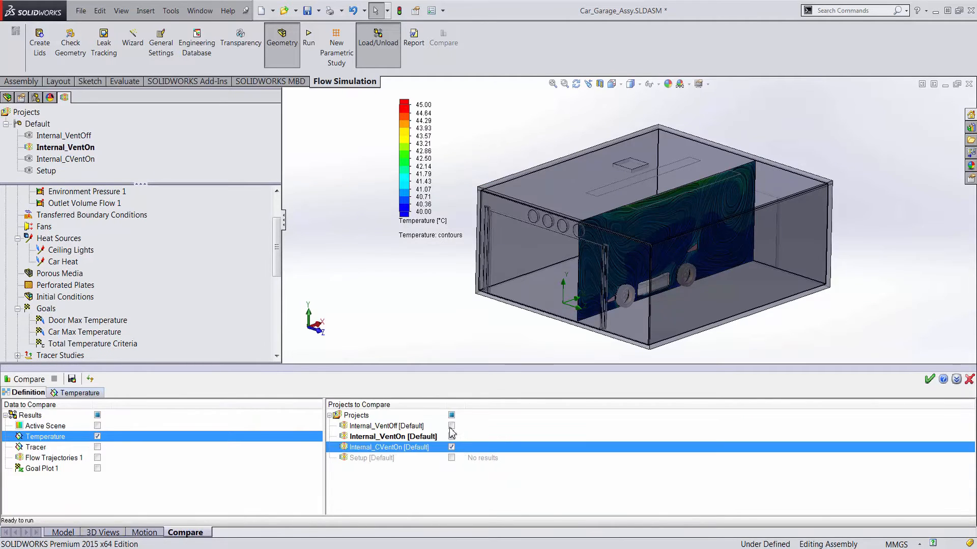
pyautogui.click(451, 426)
pyautogui.click(30, 379)
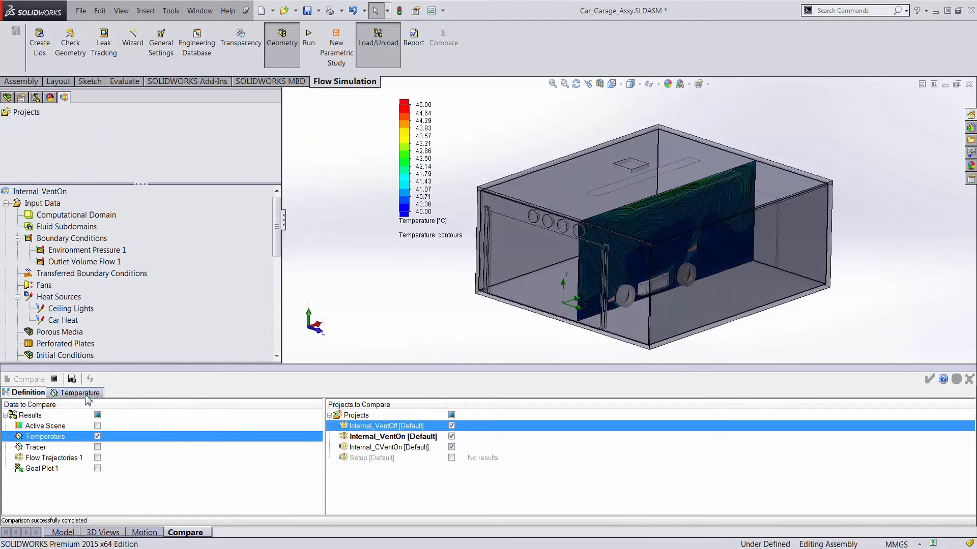
# - View the compared Temperature images of the three projects enlarged one after another, then close the images and the comparison
pyautogui.click(90, 395)
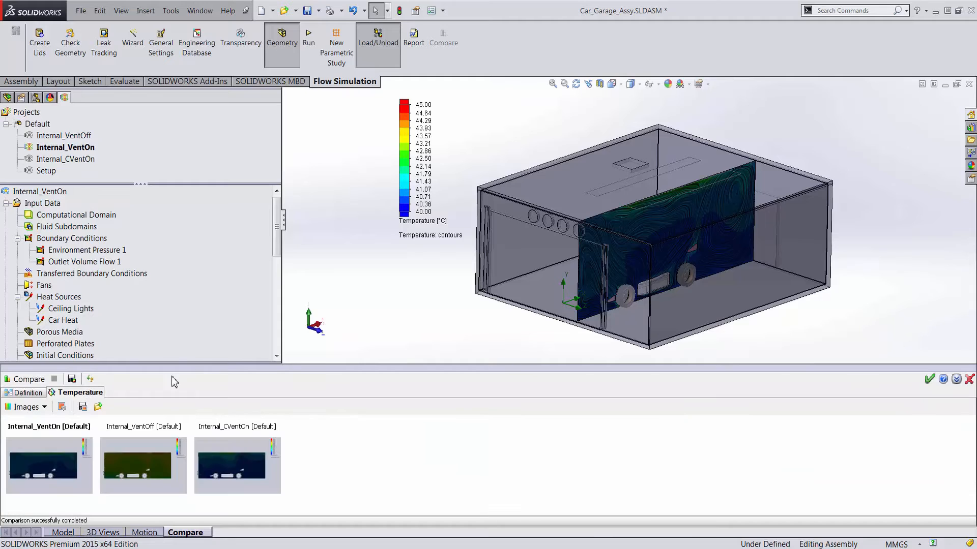
pyautogui.doubleClick(49, 465)
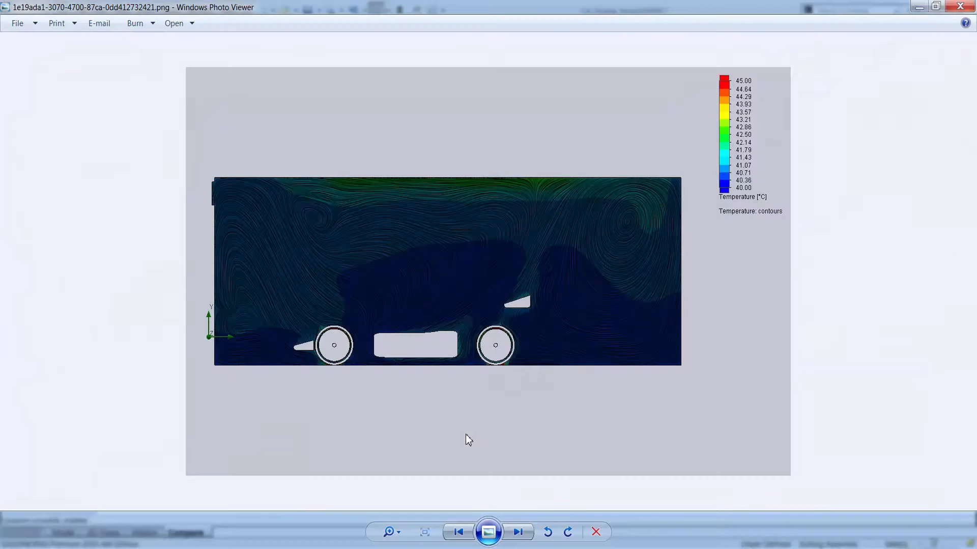
pyautogui.press('Right')
pyautogui.press('Right')
pyautogui.press('Right')
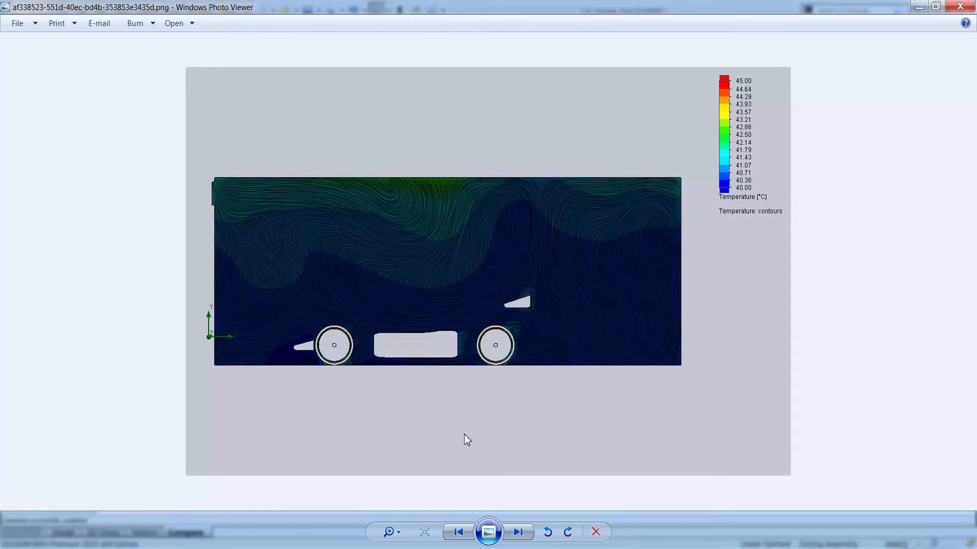
pyautogui.press('Right')
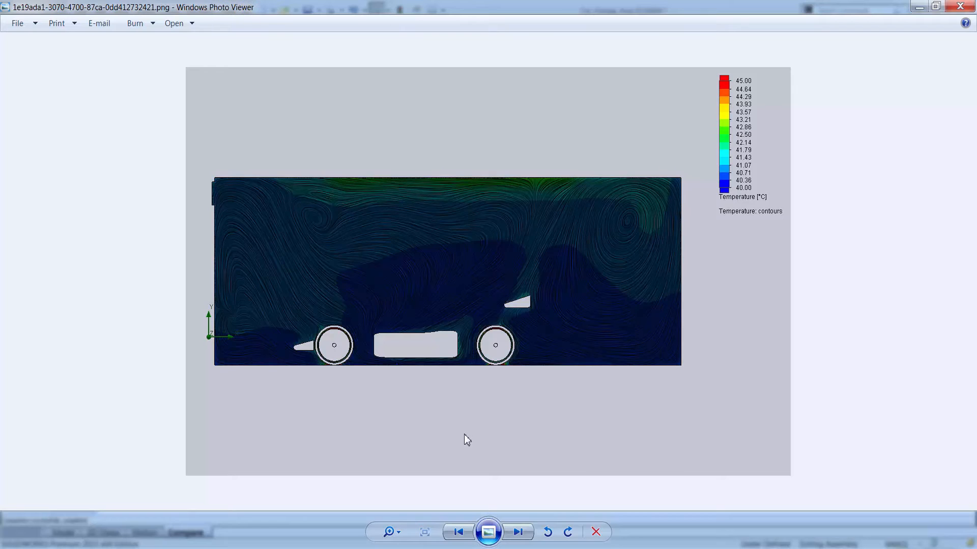
pyautogui.press('Right')
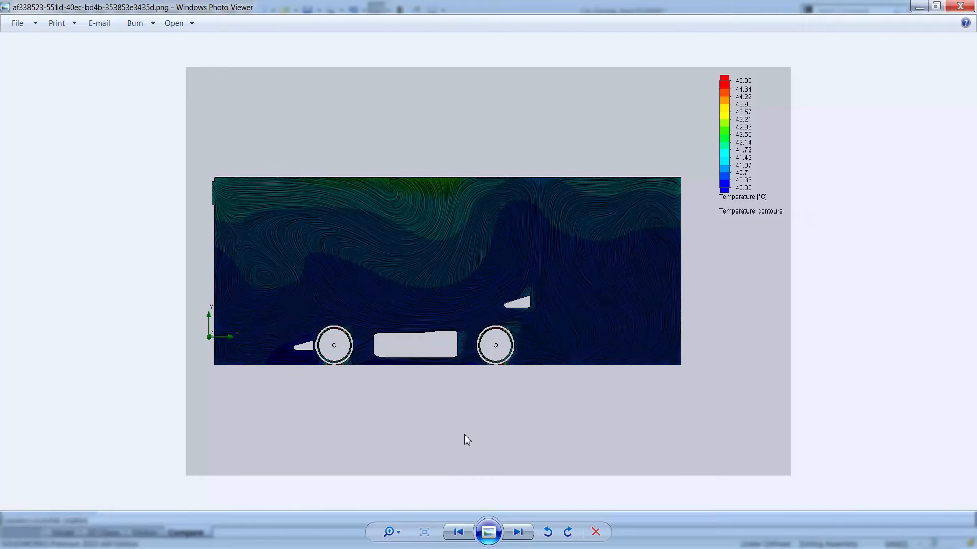
pyautogui.press('Right')
pyautogui.press('Right')
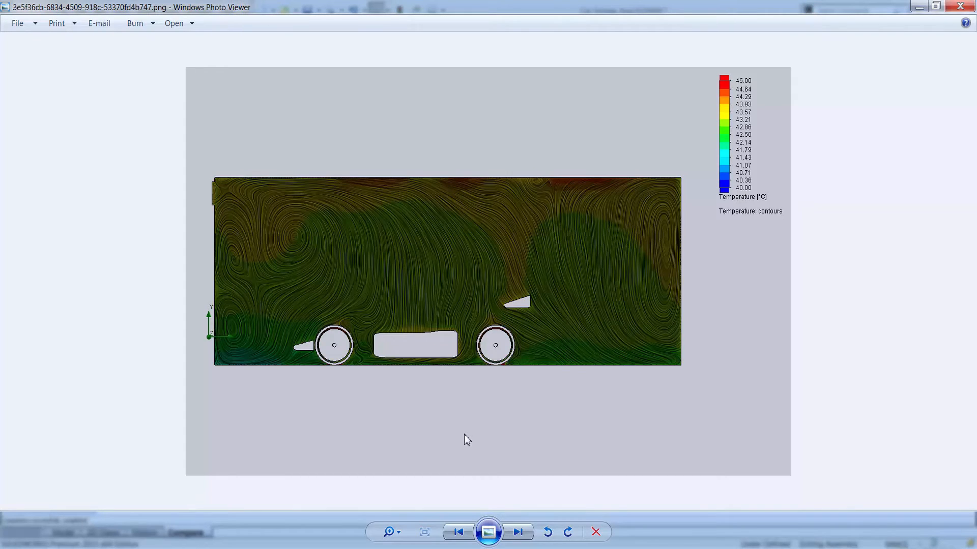
pyautogui.click(959, 5)
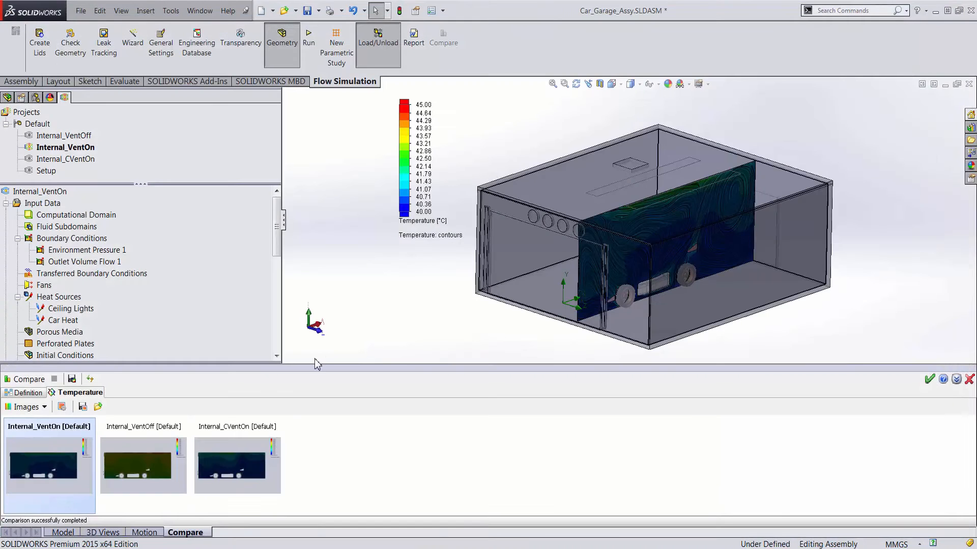
pyautogui.click(968, 380)
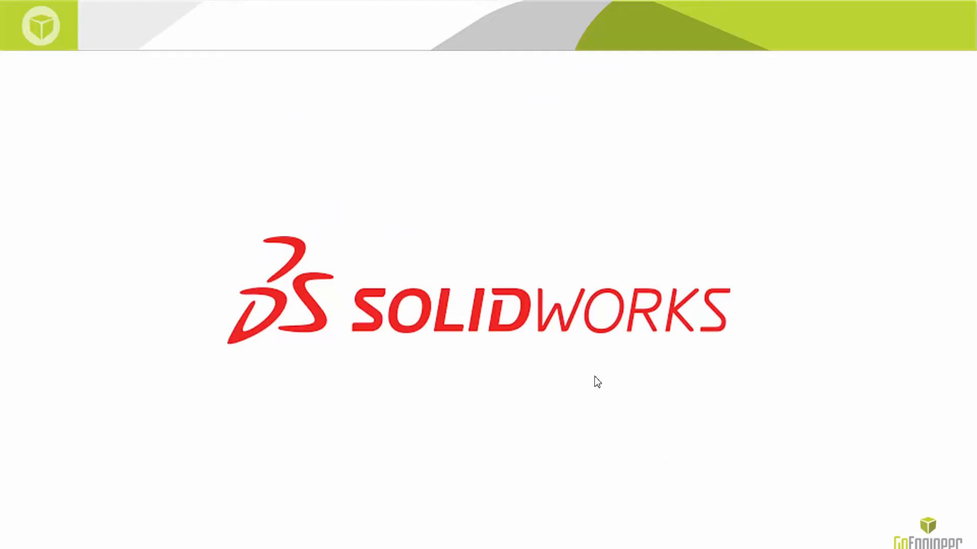
pyautogui.press('Right')
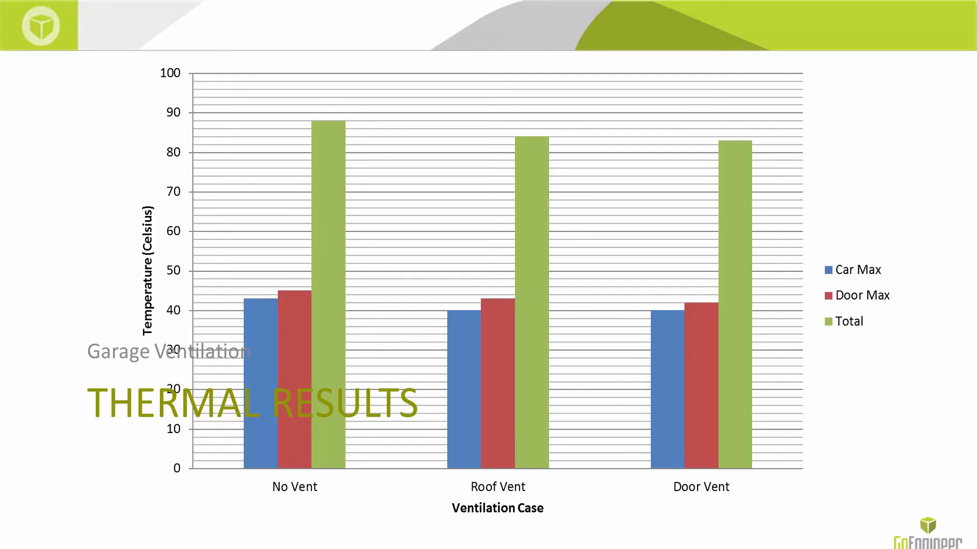
pyautogui.press('Right')
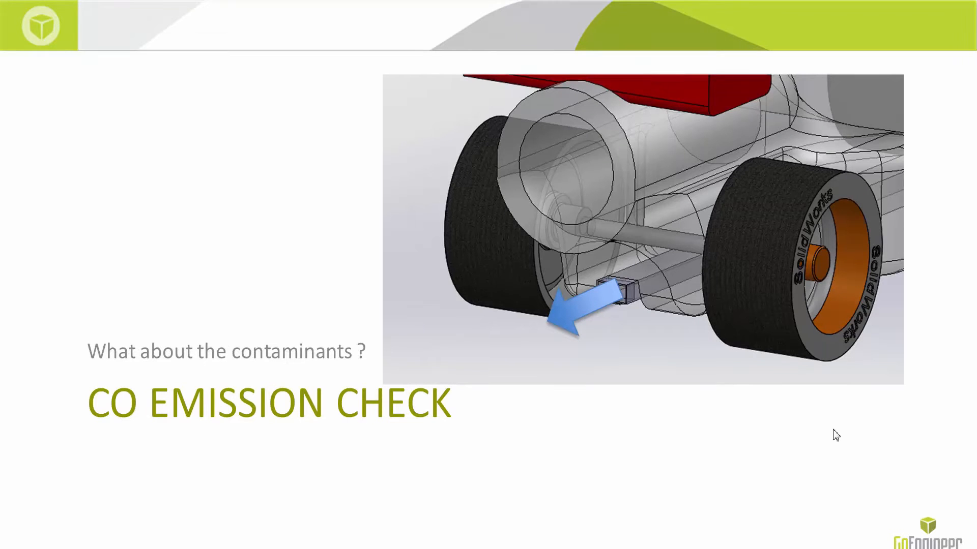
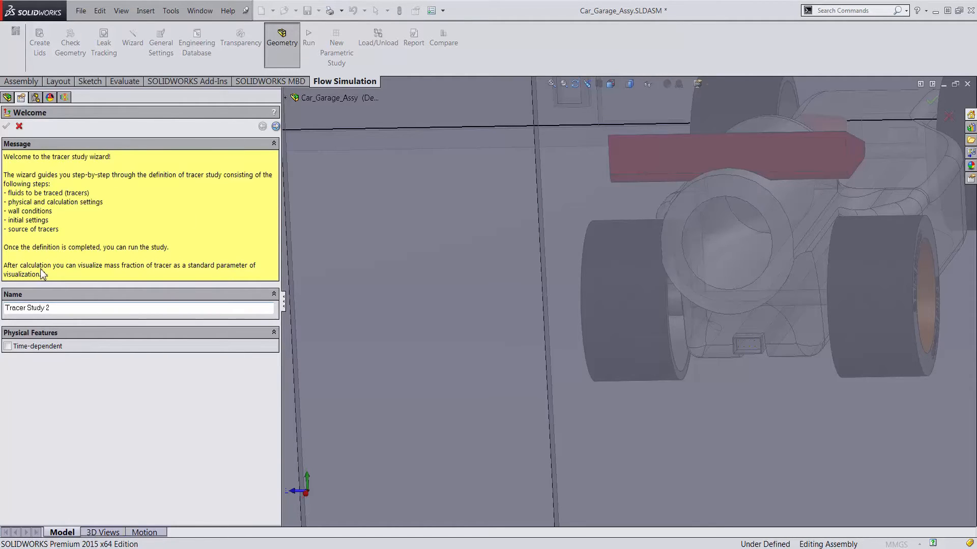
# - Add pre-defined CO as the tracer fluid of Tracer Study 2 and continue to the tracer settings
pyautogui.click(276, 126)
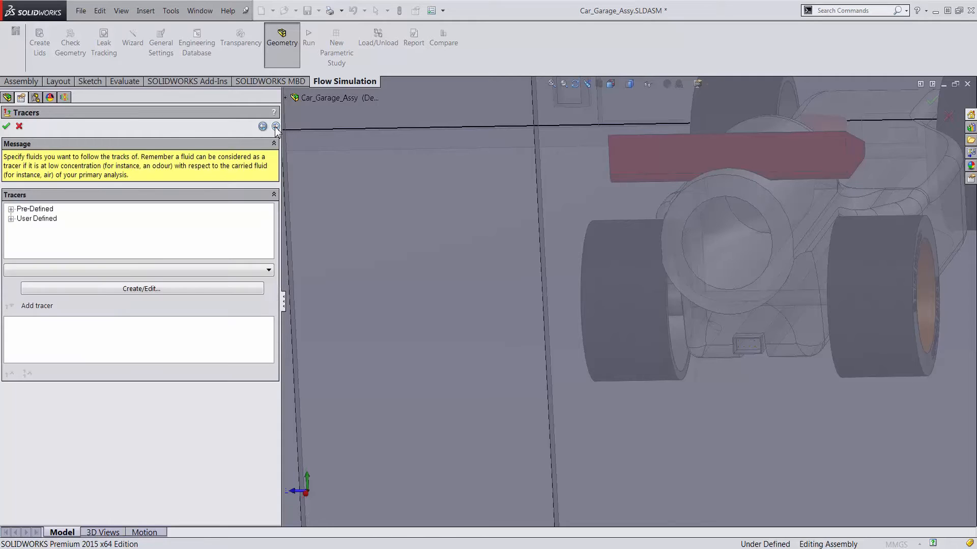
pyautogui.click(12, 210)
pyautogui.doubleClick(32, 238)
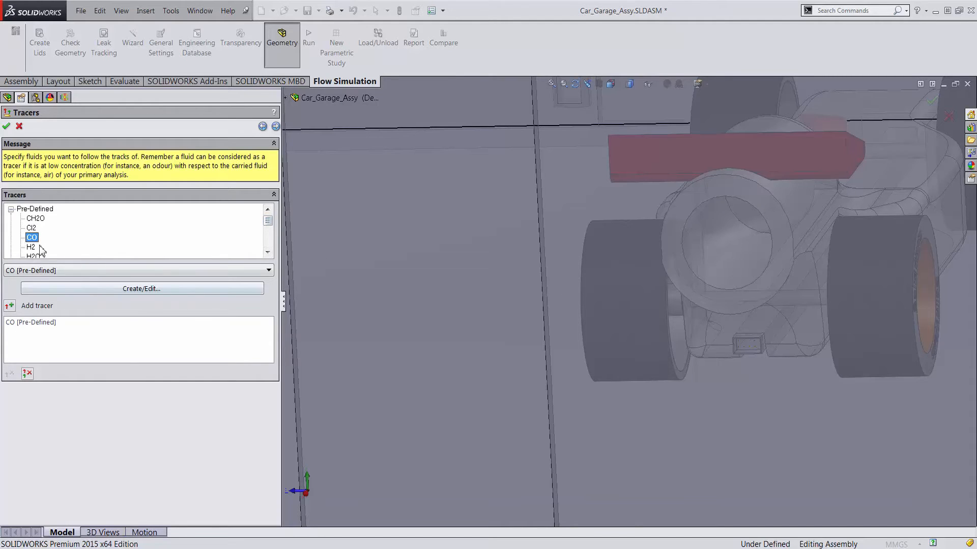
pyautogui.click(275, 126)
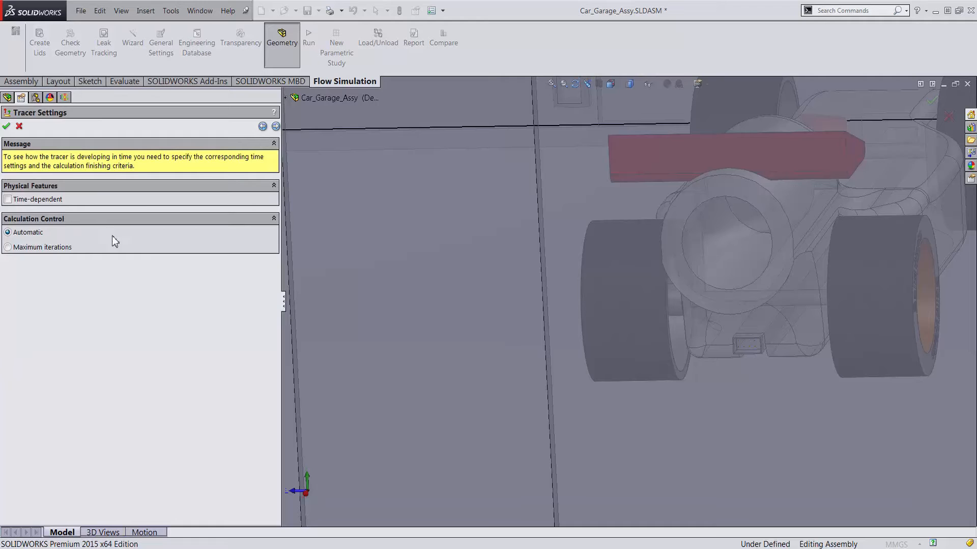
# - Keep the automatic calculation control and the default CO mass fraction of 0, and continue to the tracer source definition
pyautogui.scroll(2, 499, 300)
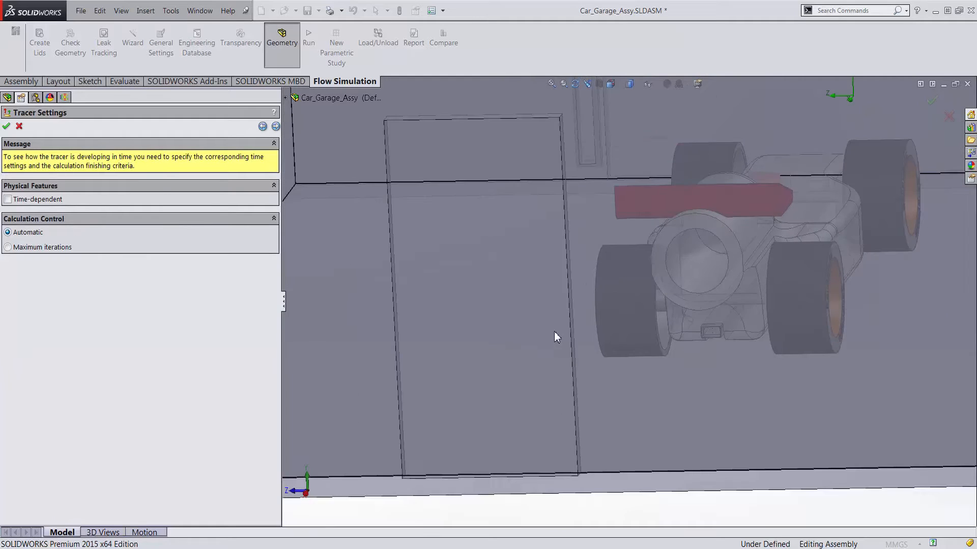
pyautogui.moveTo(554, 331)
pyautogui.mouseDown(button='middle')
pyautogui.moveTo(563, 305)
pyautogui.moveTo(547, 334)
pyautogui.mouseUp(button='middle')
pyautogui.scroll(2, 715, 286)
pyautogui.scroll(-2, 717, 290)
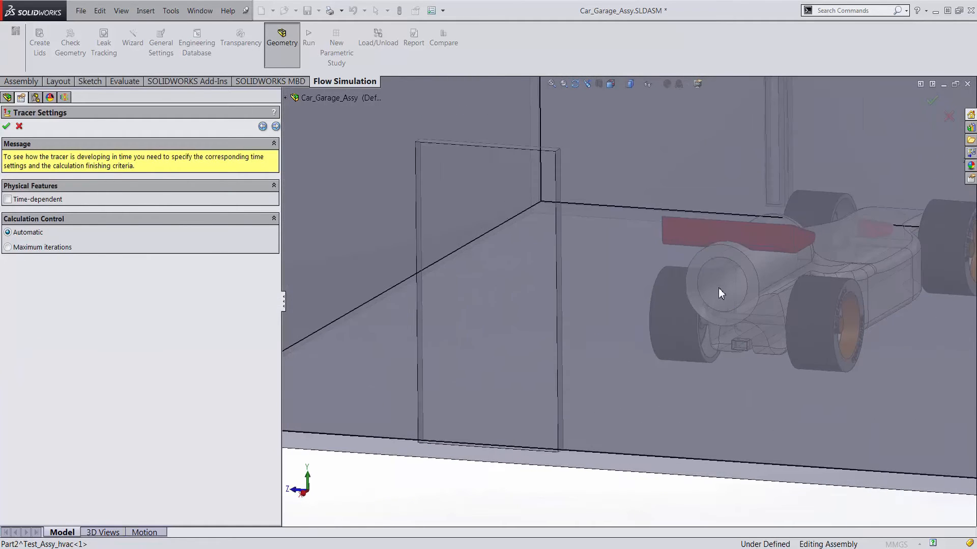
pyautogui.click(275, 126)
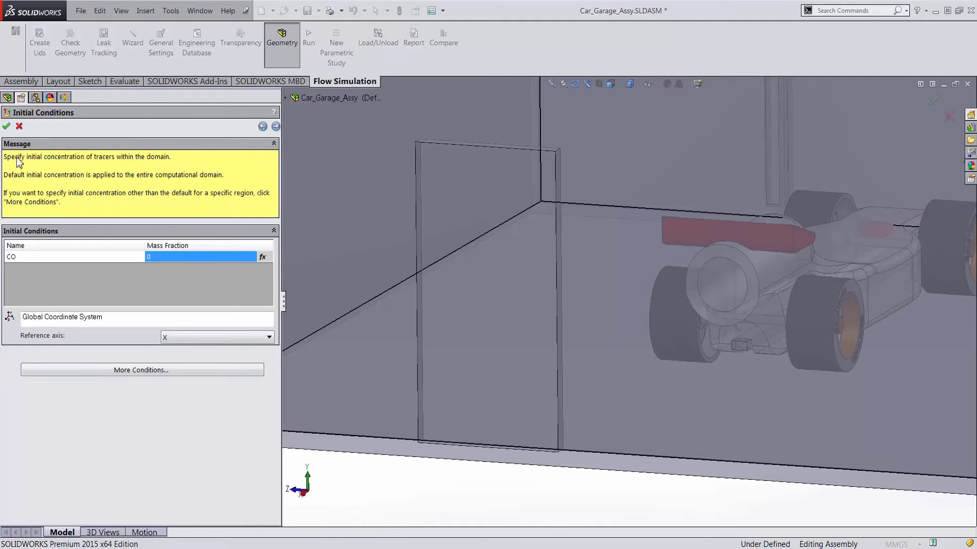
pyautogui.click(275, 127)
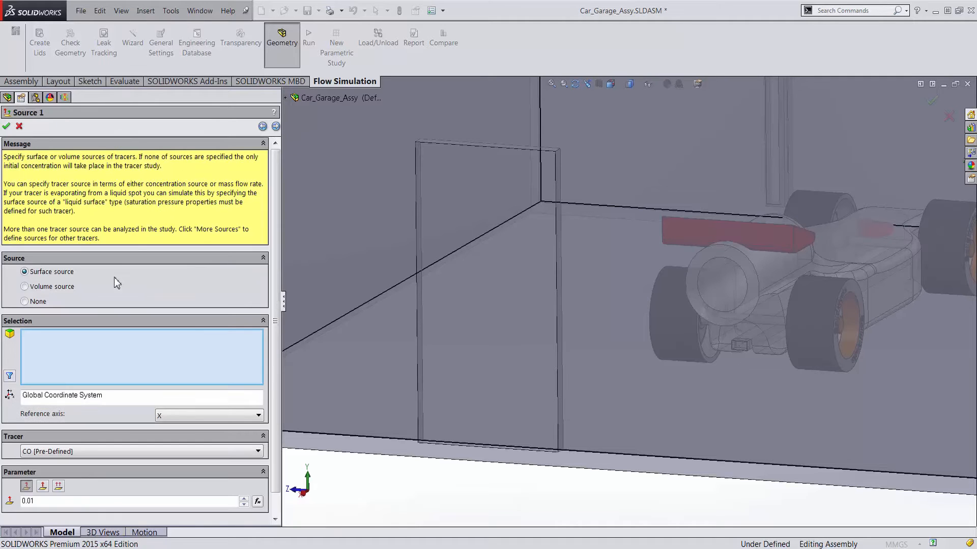
# - Select the inner Exhaust-1-solid1 face of the car's exhaust outlet as the surface source of CO
pyautogui.scroll(1, 618, 330)
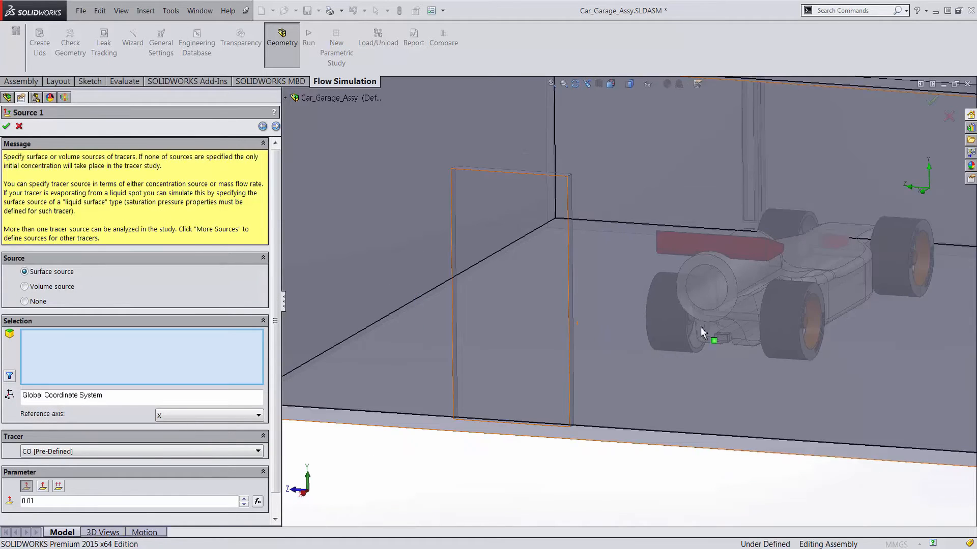
pyautogui.scroll(-5, 707, 340)
pyautogui.scroll(-2, 715, 351)
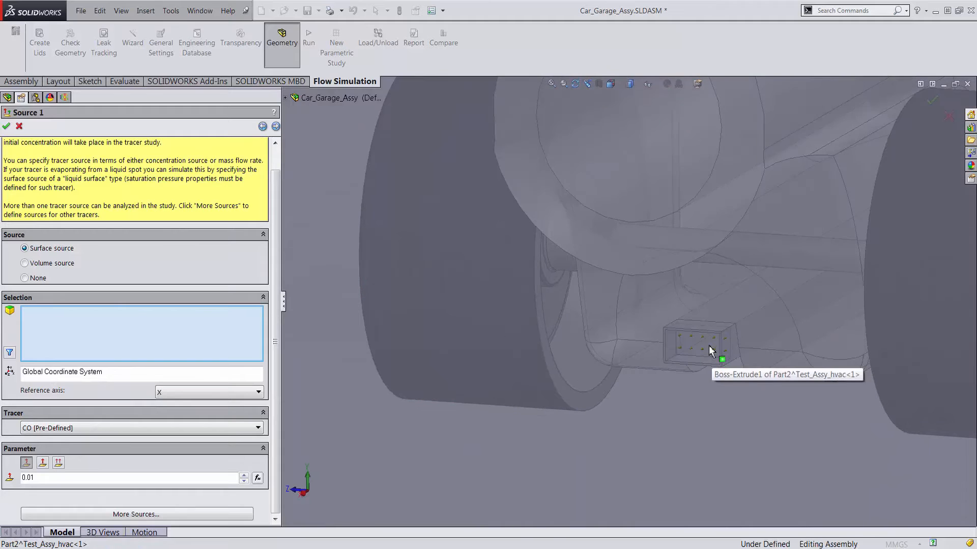
pyautogui.click(714, 351)
pyautogui.rightClick(67, 322)
pyautogui.click(101, 328)
pyautogui.scroll(-2, 713, 331)
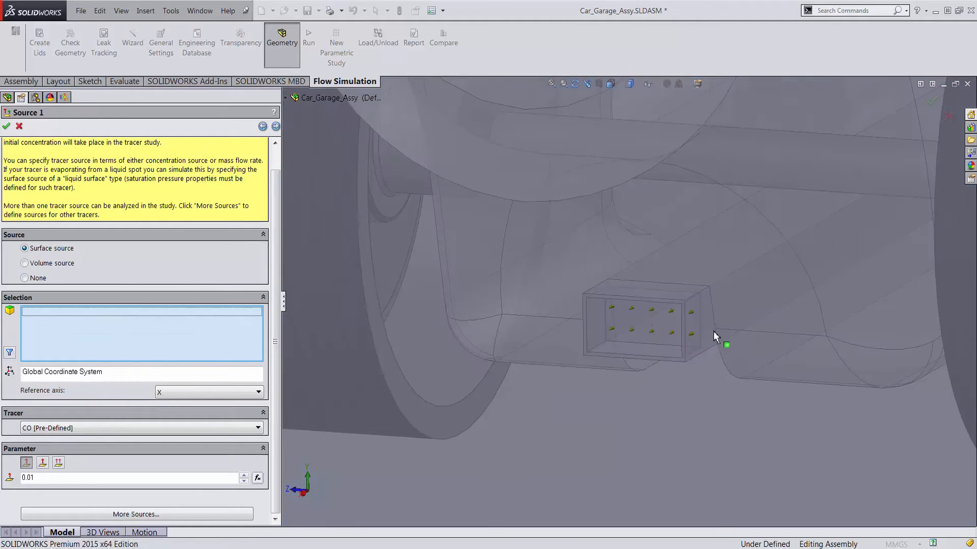
pyautogui.rightClick(646, 323)
pyautogui.click(686, 367)
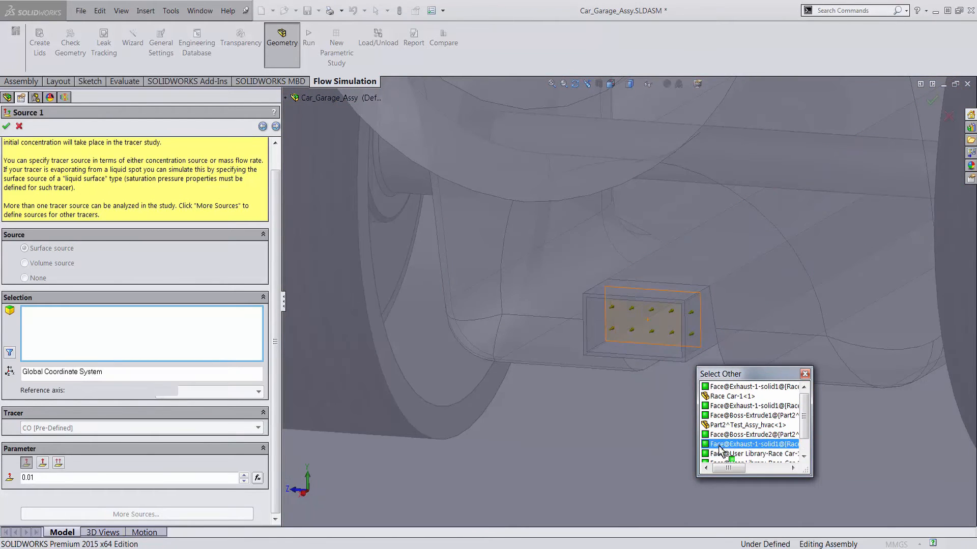
pyautogui.click(725, 444)
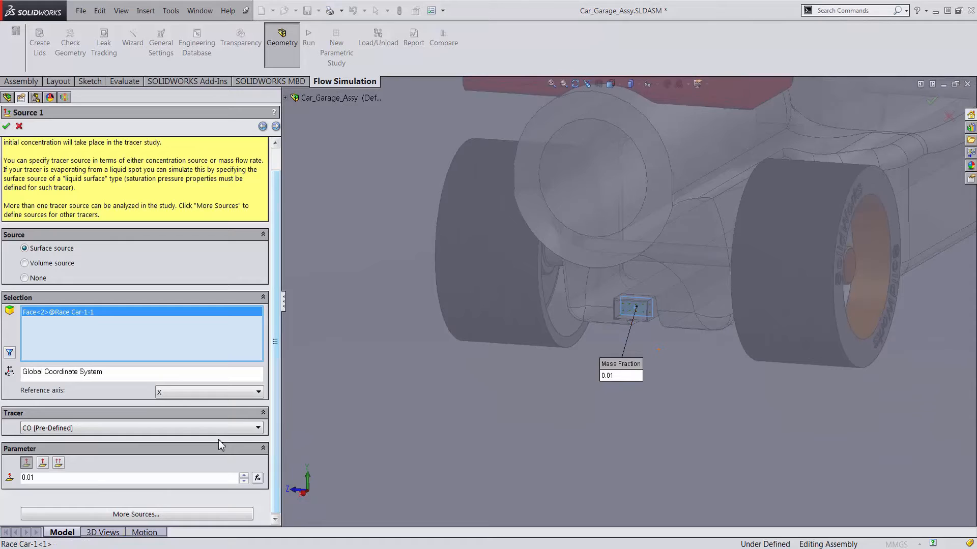
# - Define the exhaust source as a mass flow of 1e-6 kg/s and run the tracer study
pyautogui.click(43, 462)
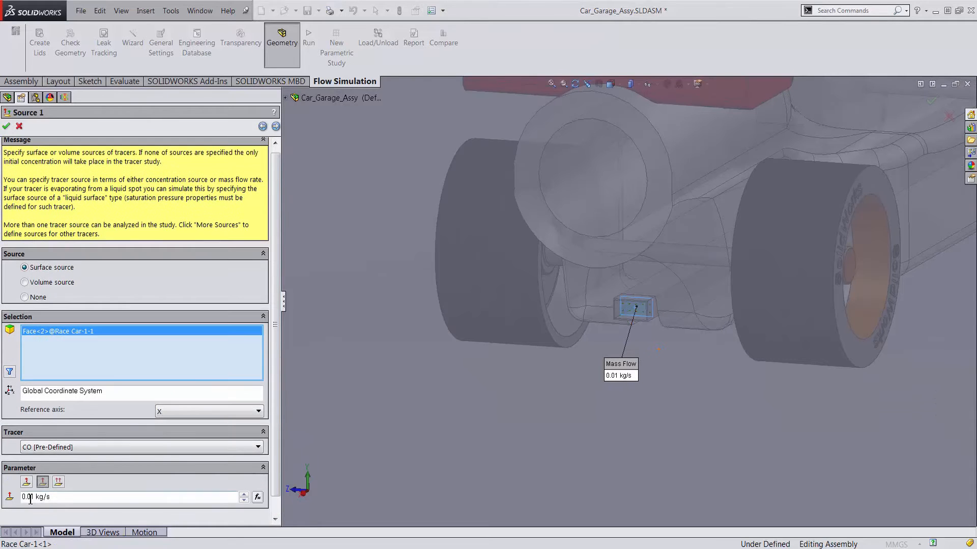
pyautogui.write('000')
pyautogui.press('Return')
pyautogui.write('1e-6')
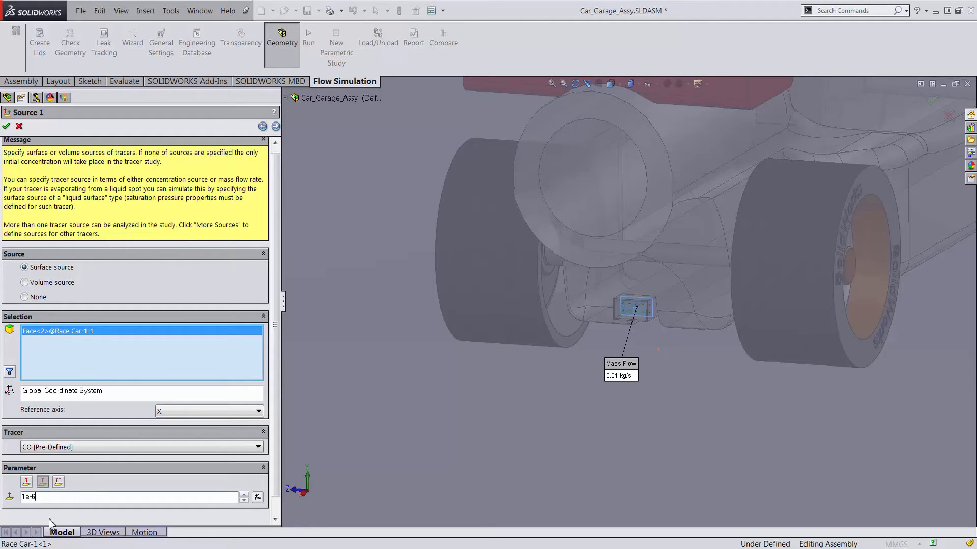
pyautogui.press('Return')
pyautogui.scroll(1, 486, 335)
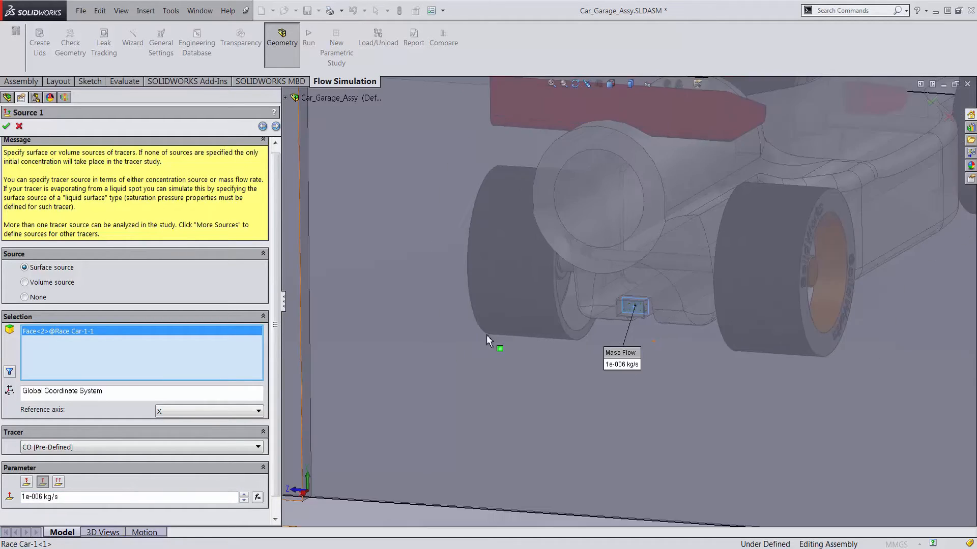
pyautogui.click(276, 126)
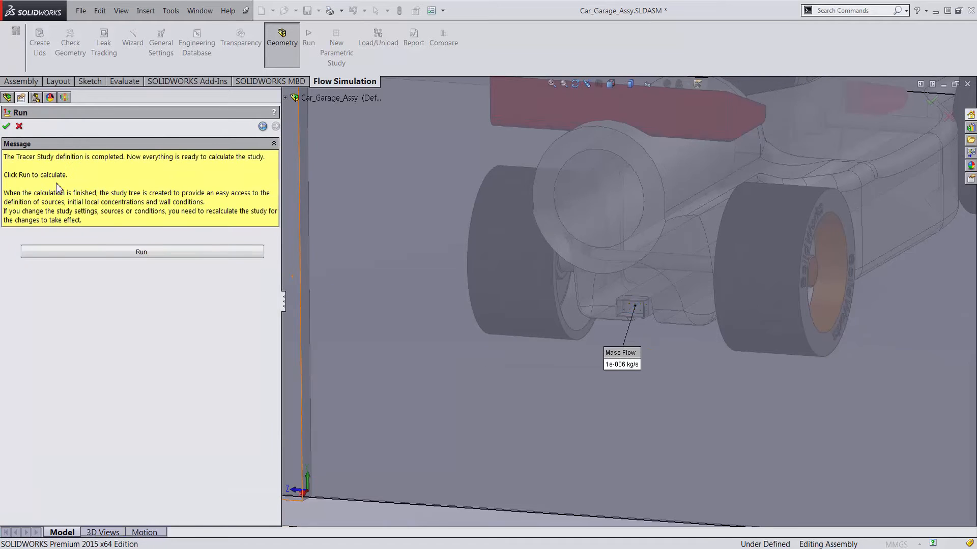
pyautogui.click(131, 253)
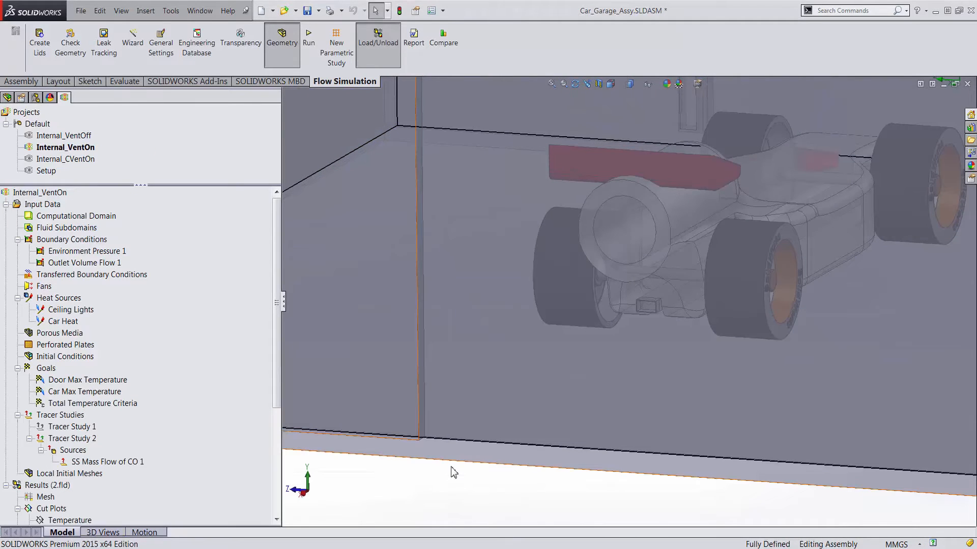
# - Insert a cut plot on the Front Plane with contours of Tracer Mass Fraction (CO)
pyautogui.moveTo(277, 302); pyautogui.dragTo(277, 408)
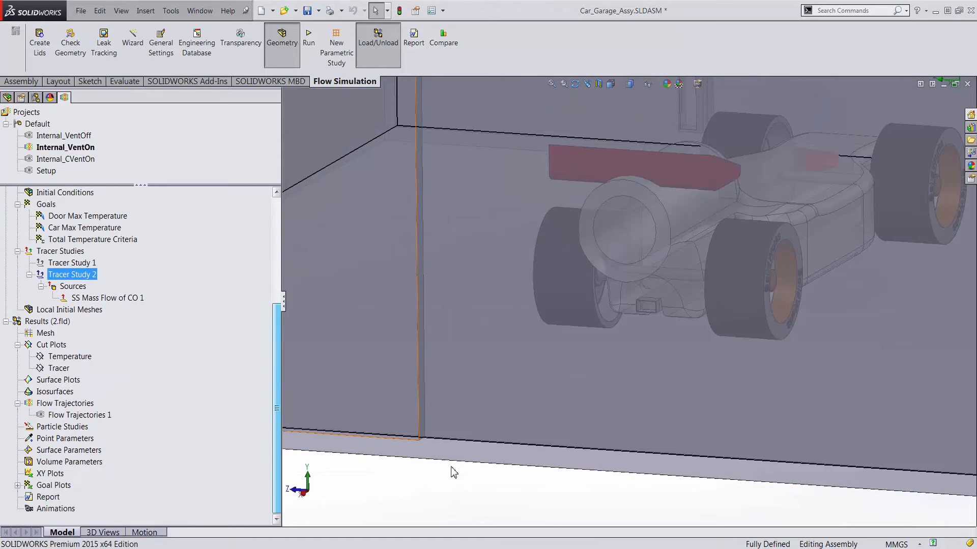
pyautogui.rightClick(44, 345)
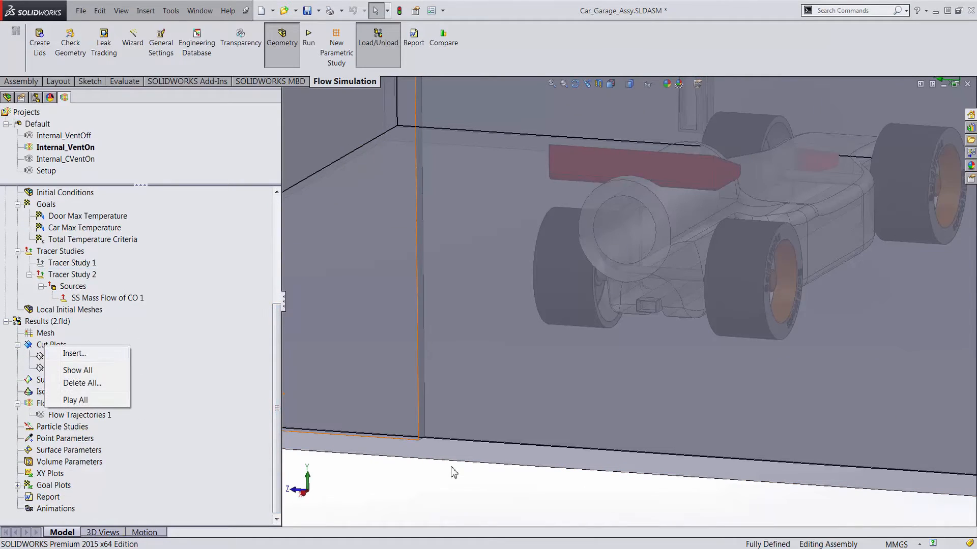
pyautogui.click(75, 354)
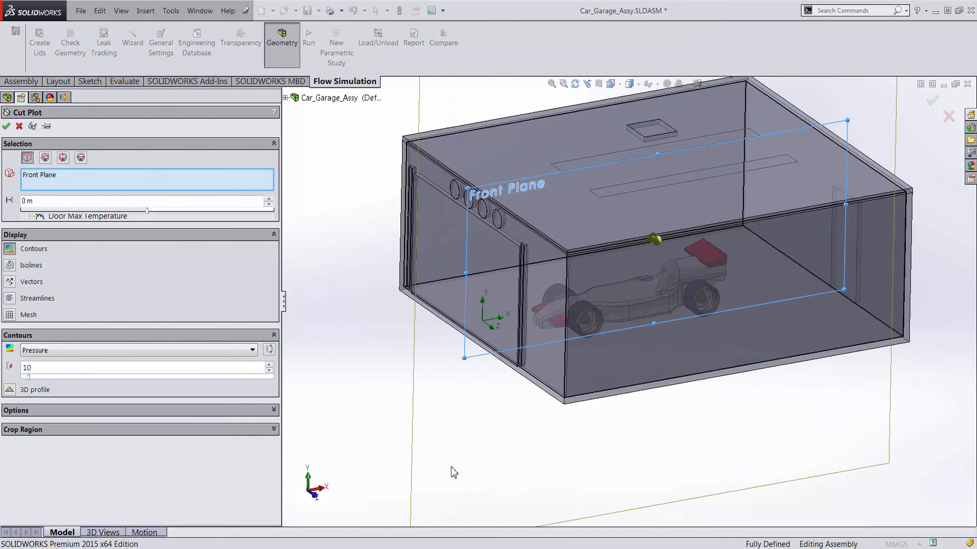
pyautogui.click(252, 349)
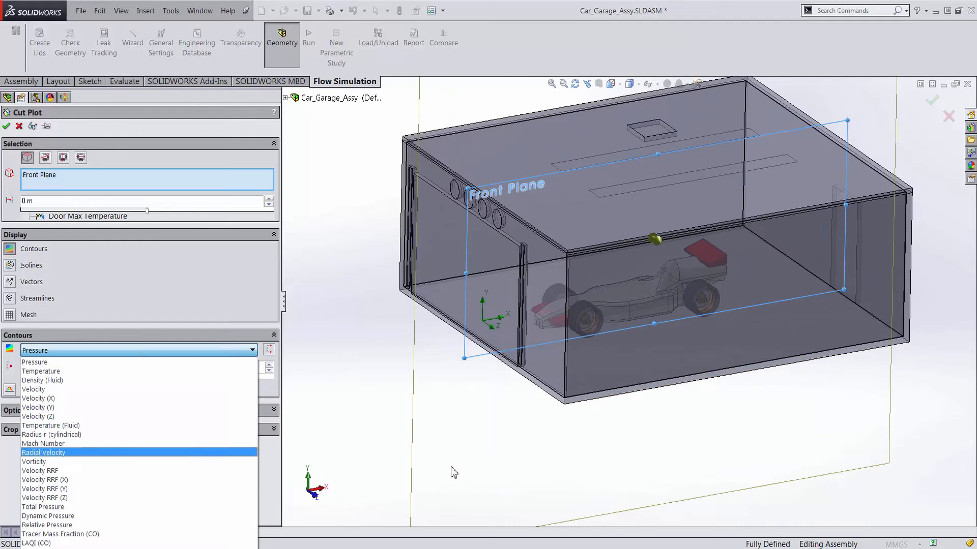
pyautogui.click(60, 534)
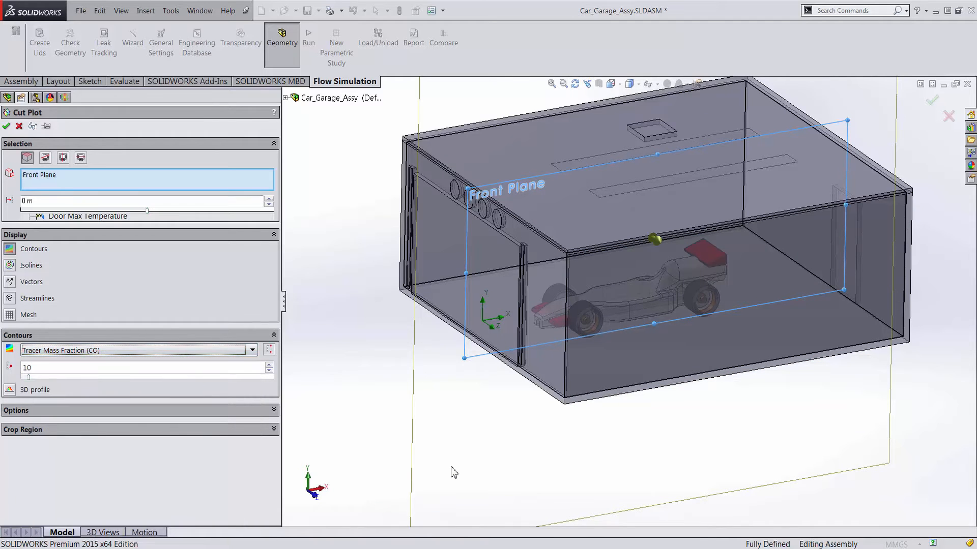
pyautogui.click(32, 126)
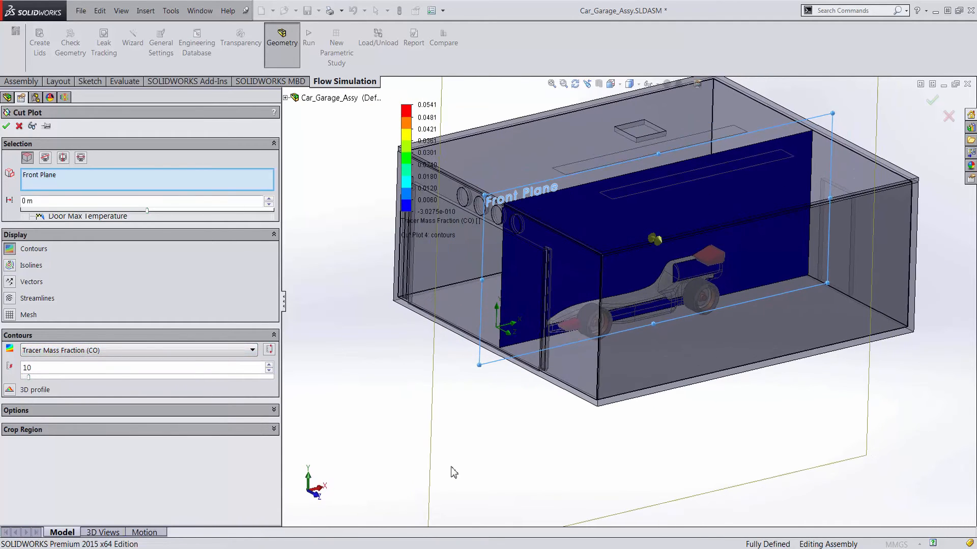
pyautogui.click(6, 126)
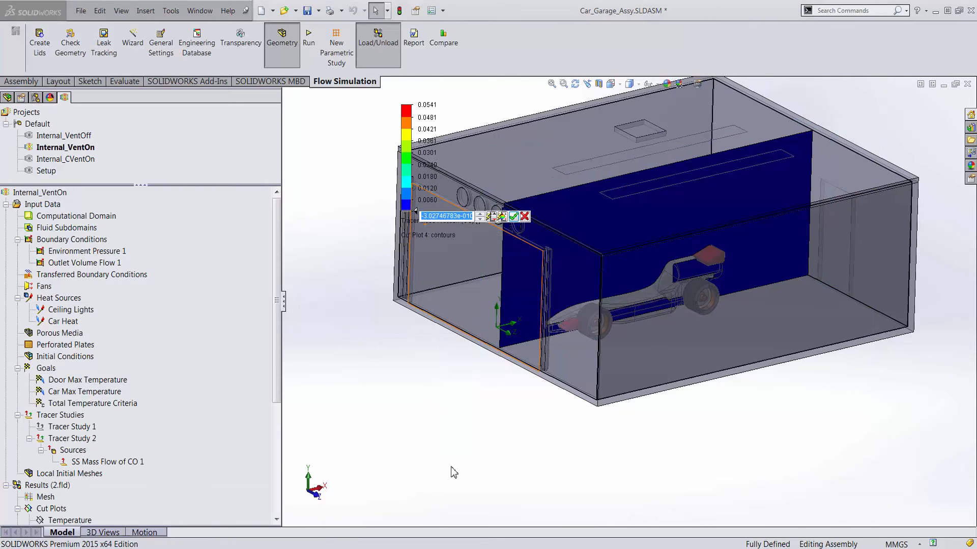
# - Set the CO contour legend range to a minimum of 2e-6 and a maximum of 10e-6
pyautogui.write('2e-6')
pyautogui.press('Tab')
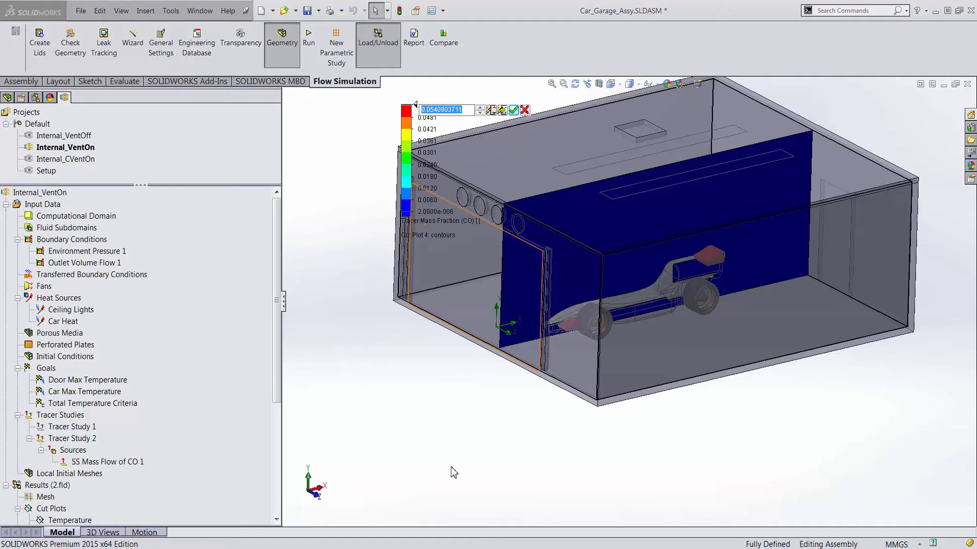
pyautogui.write('10e-6')
pyautogui.press('Return')
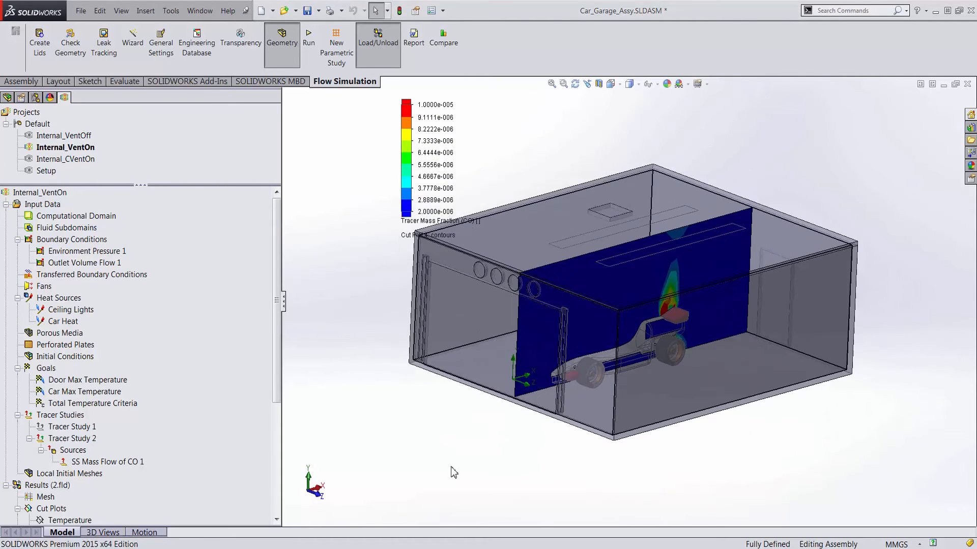
# - Play Cut Plot 4 to sweep the CO contours through the garage
pyautogui.moveTo(277, 300); pyautogui.dragTo(277, 351)
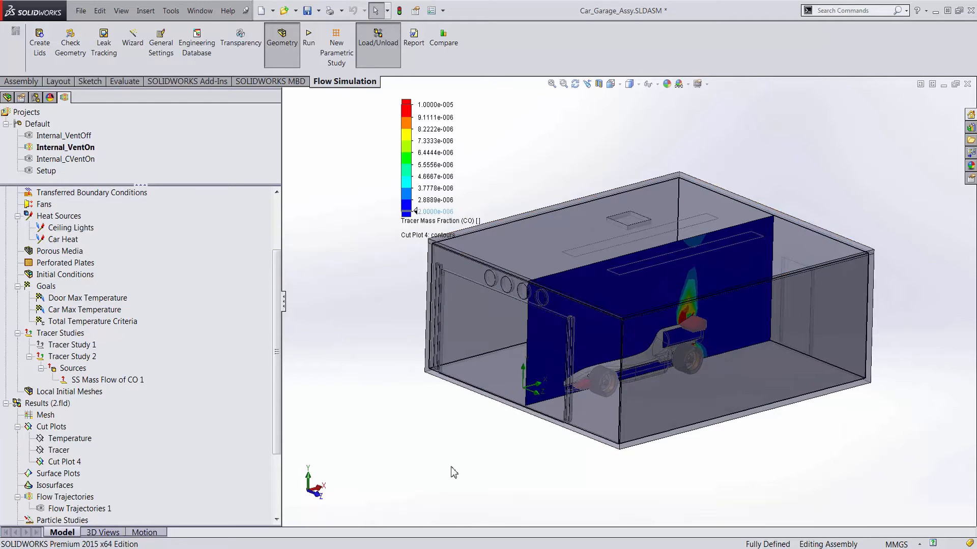
pyautogui.click(61, 461)
pyautogui.rightClick(61, 461)
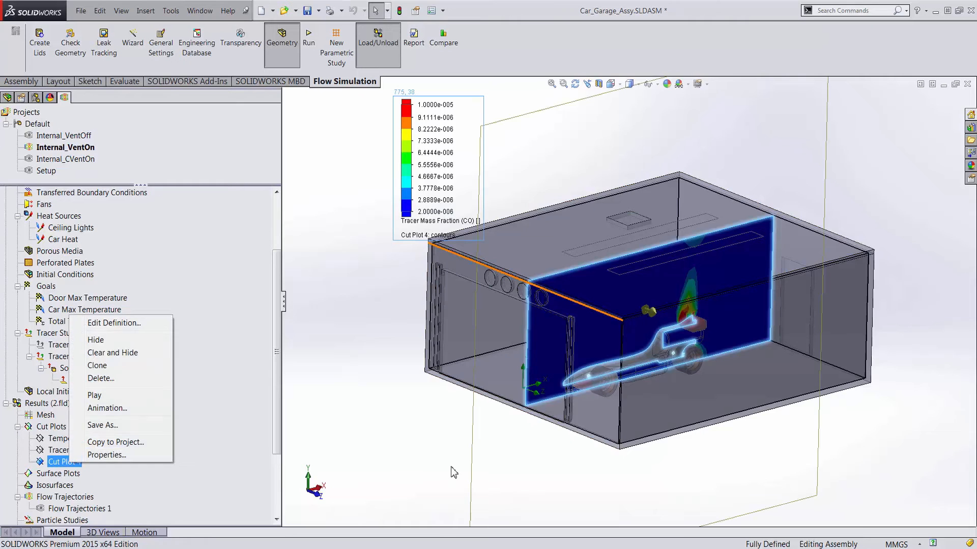
pyautogui.press('Escape')
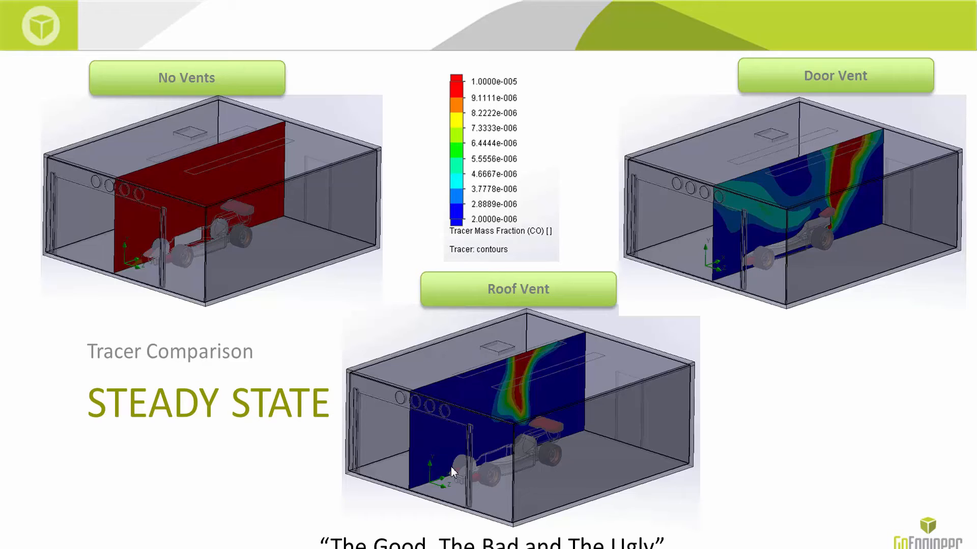
# - Exit the steady-state comparison slide show, switch back to SOLIDWORKS and activate the Internal_VentOff project
pyautogui.press('Escape')
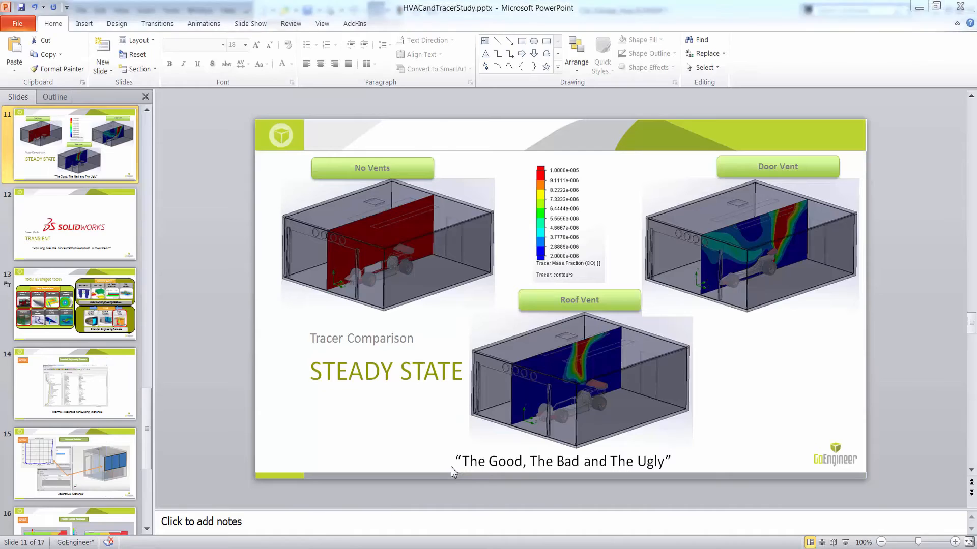
pyautogui.hotkey('alt', 'Tab')
pyautogui.rightClick(66, 137)
pyautogui.click(97, 144)
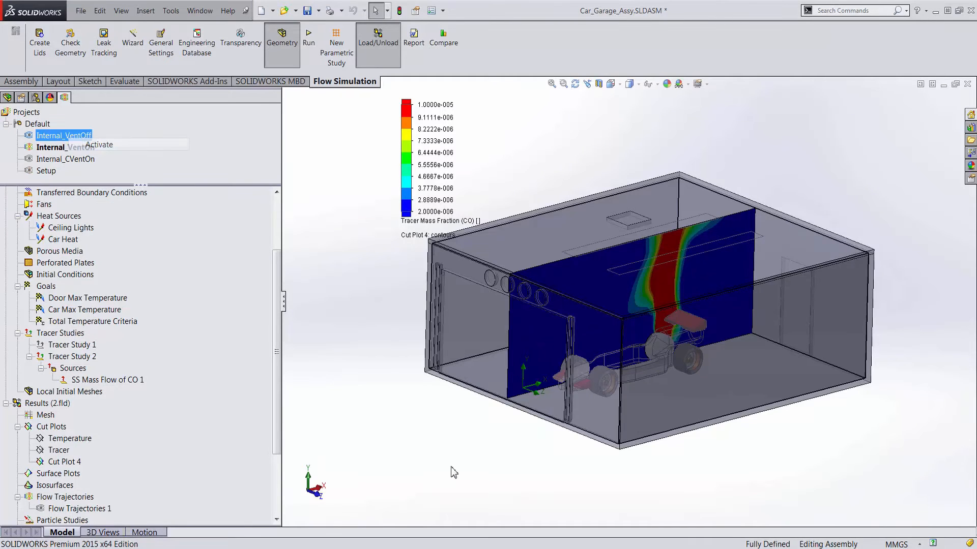
pyautogui.scroll(-4, 137, 356)
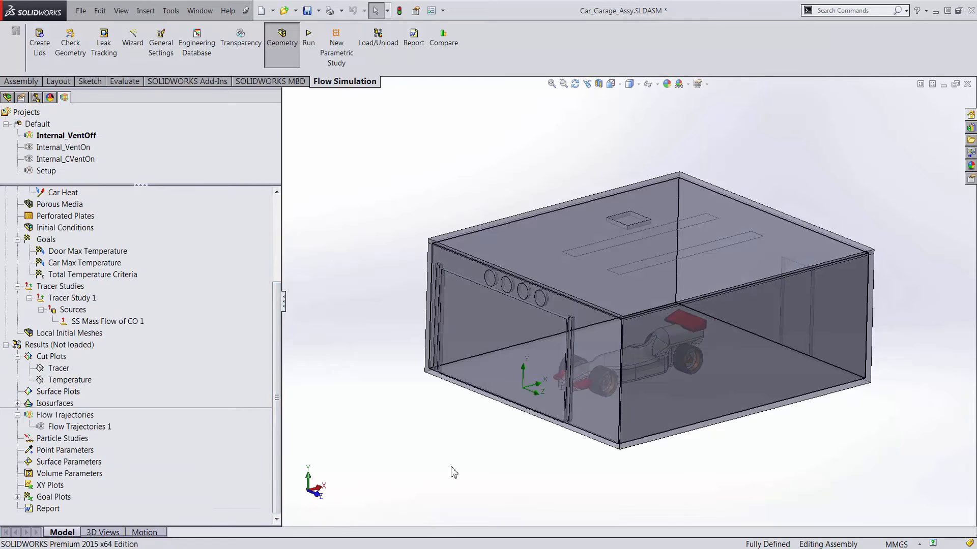
# - Load the results of the Internal_VentOff project and show its Tracer cut plot
pyautogui.rightClick(70, 297)
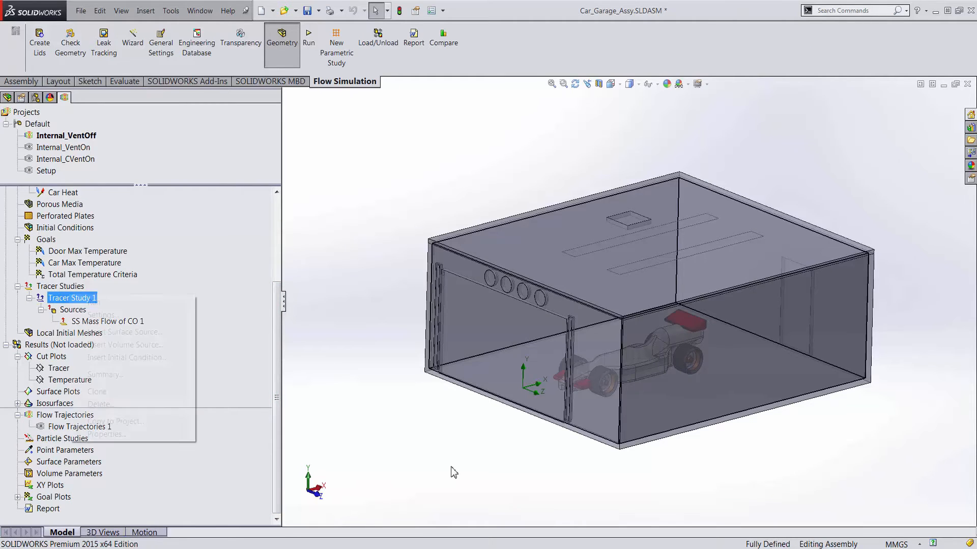
pyautogui.click(95, 302)
pyautogui.rightClick(59, 368)
pyautogui.rightClick(60, 344)
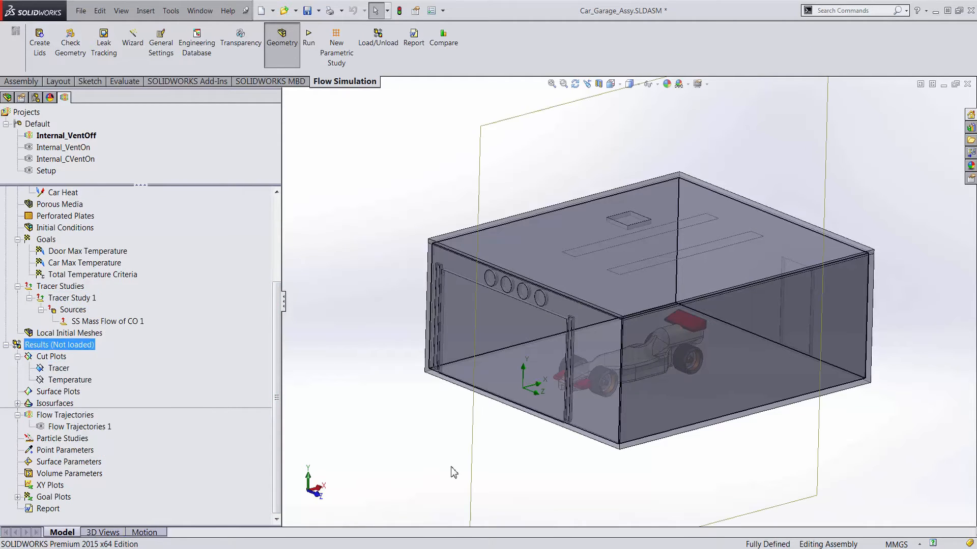
pyautogui.click(77, 354)
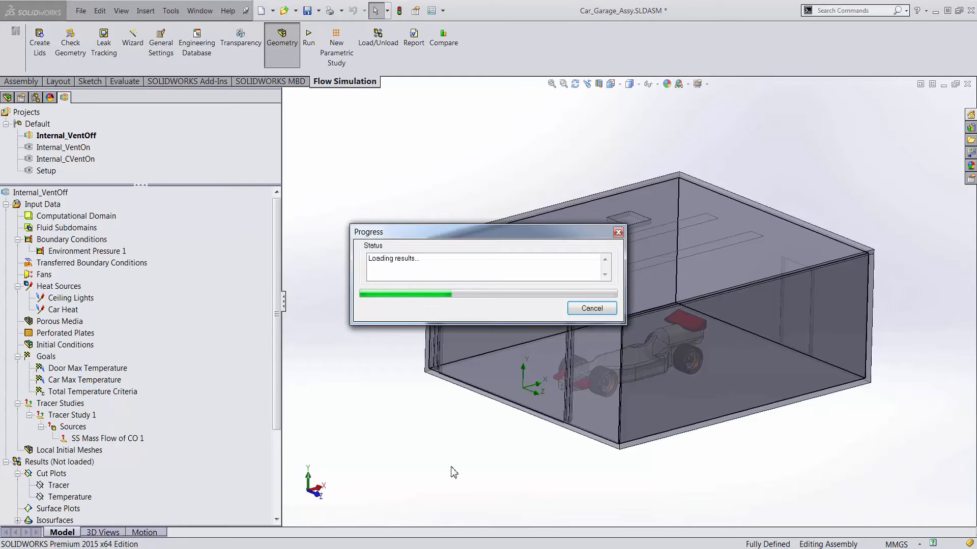
pyautogui.rightClick(59, 380)
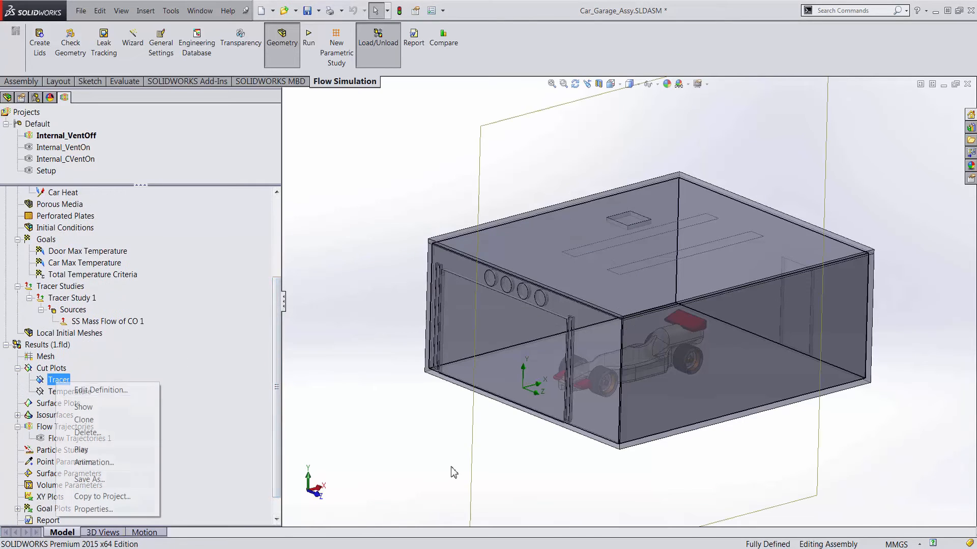
pyautogui.click(81, 405)
pyautogui.click(452, 467)
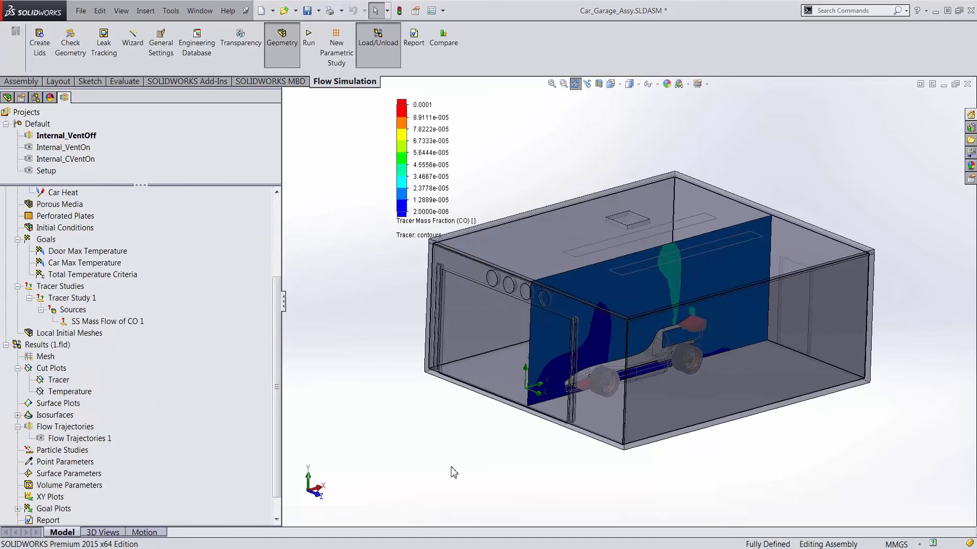
# - Shift the Tracer cut plot's plane sideways from the car's centre toward the wheels on one side
pyautogui.moveTo(451, 467); pyautogui.dragTo(489, 484, button='middle')
pyautogui.click(422, 105)
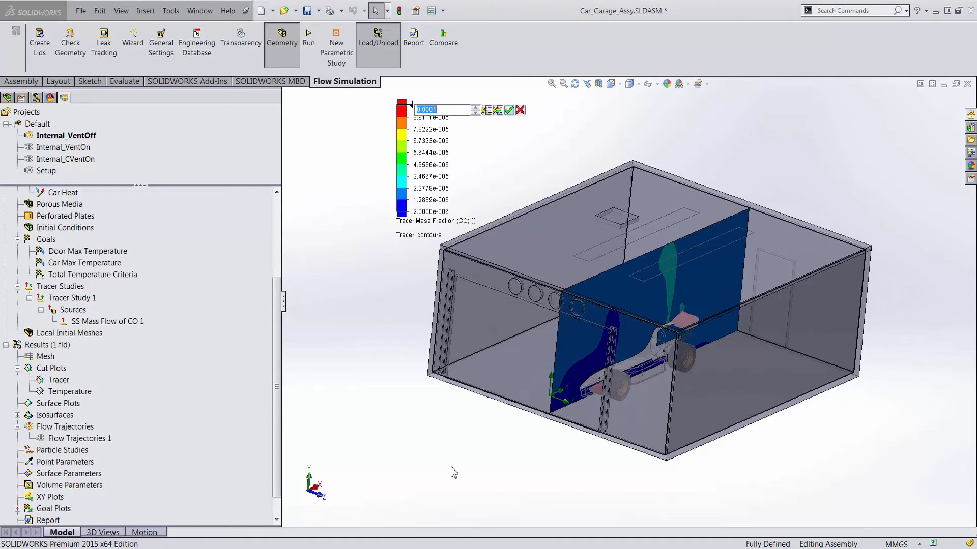
pyautogui.press('Return')
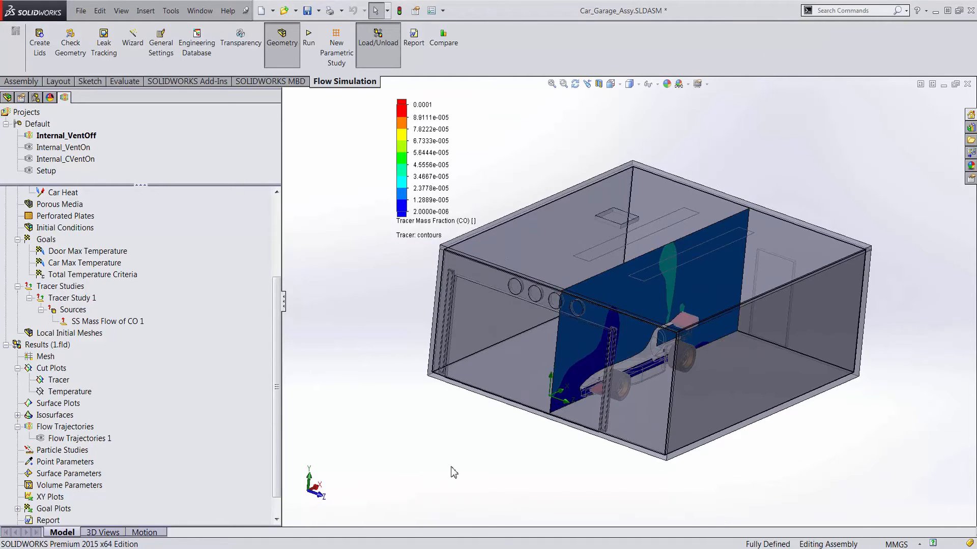
pyautogui.moveTo(452, 467); pyautogui.dragTo(419, 470, button='middle')
pyautogui.scroll(-1, 137, 357)
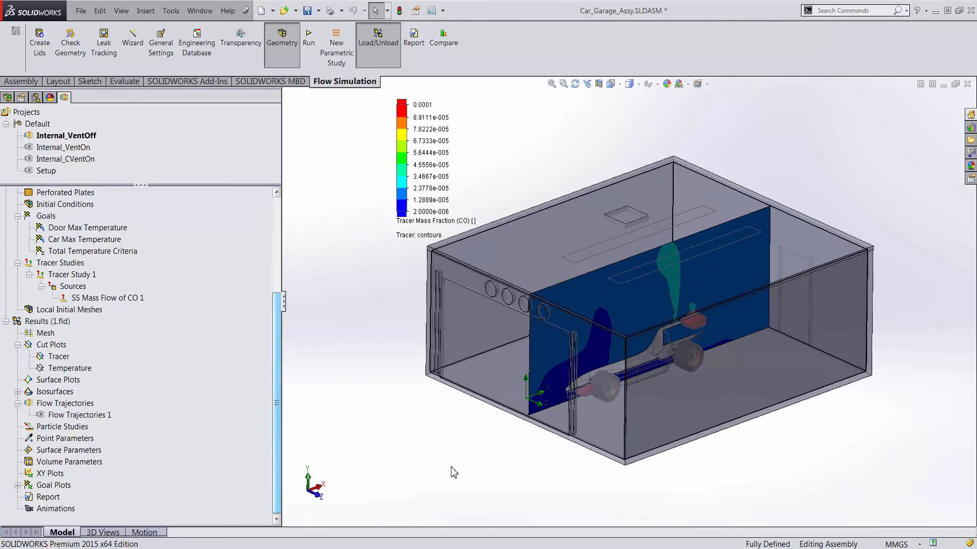
pyautogui.rightClick(59, 356)
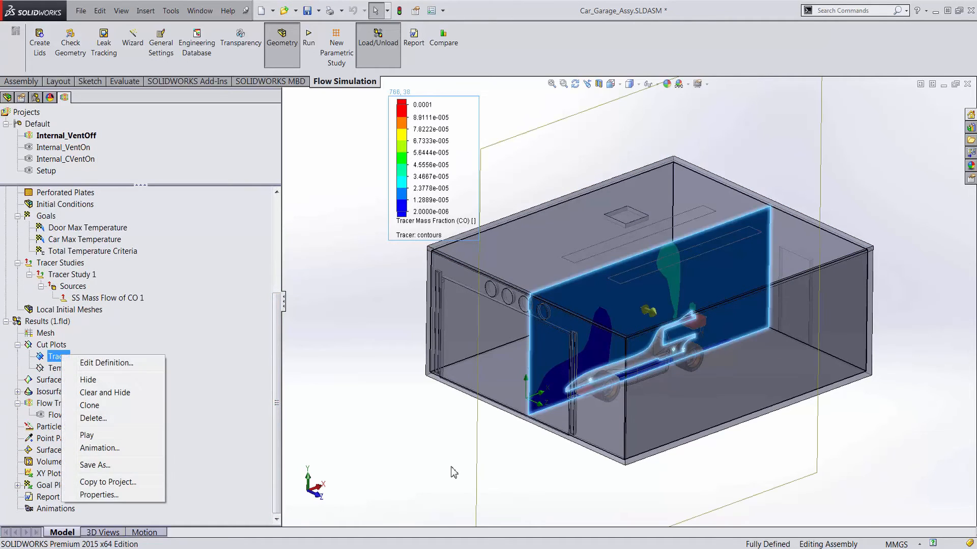
pyautogui.press('Escape')
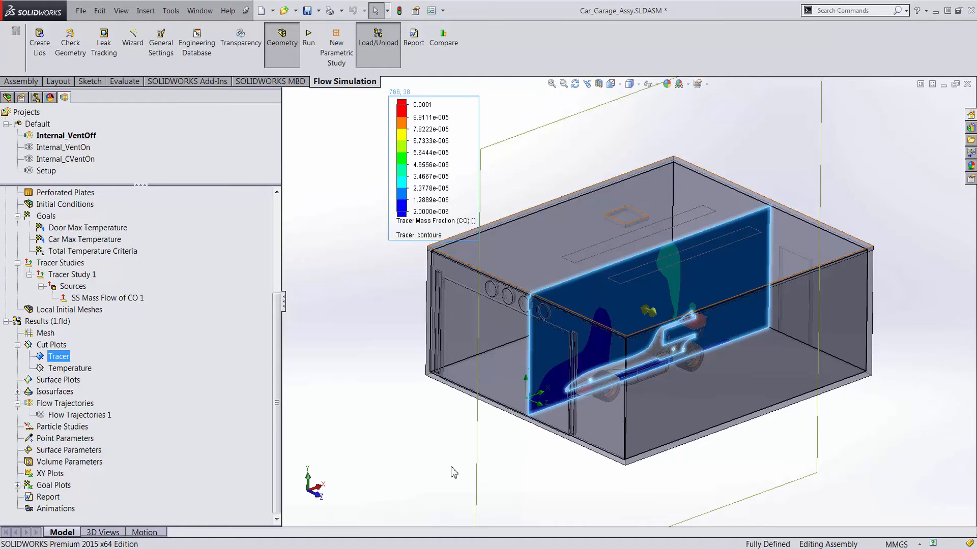
pyautogui.moveTo(649, 311)
pyautogui.mouseDown()
pyautogui.moveTo(672, 322)
pyautogui.moveTo(635, 305)
pyautogui.moveTo(662, 318)
pyautogui.mouseUp()
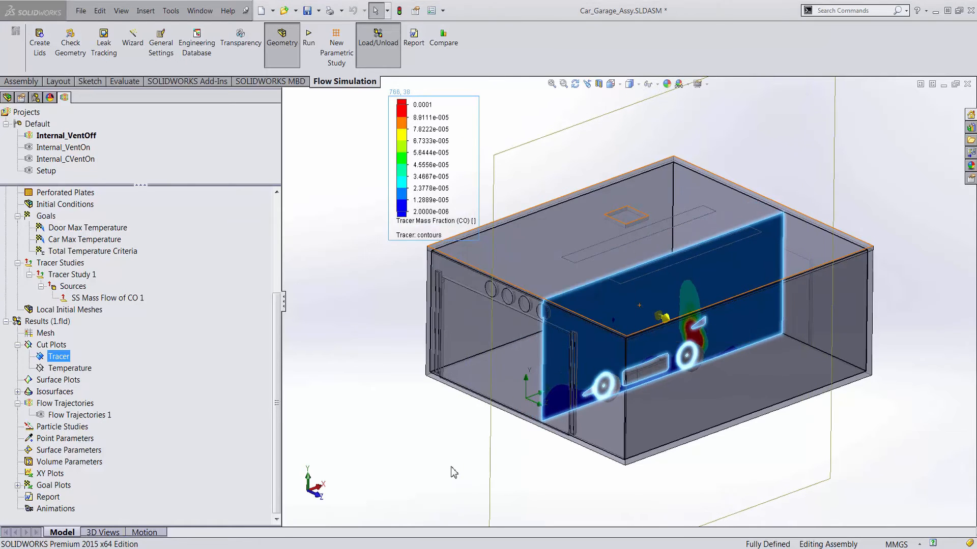
# - Switch to PowerPoint, present from the steady-state comparison slide on to the Transient slide and end the show
pyautogui.hotkey('alt', 'Tab')
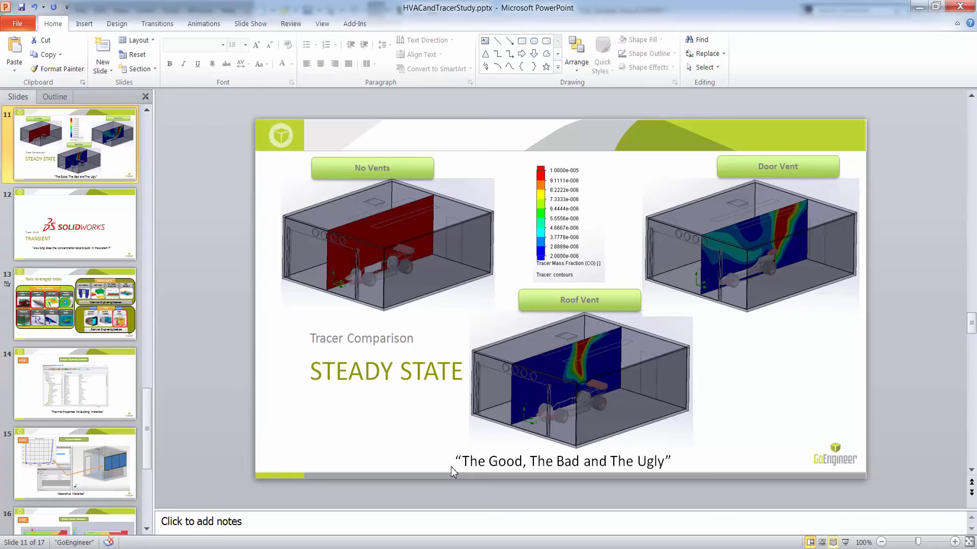
pyautogui.hotkey('shift', 'F5')
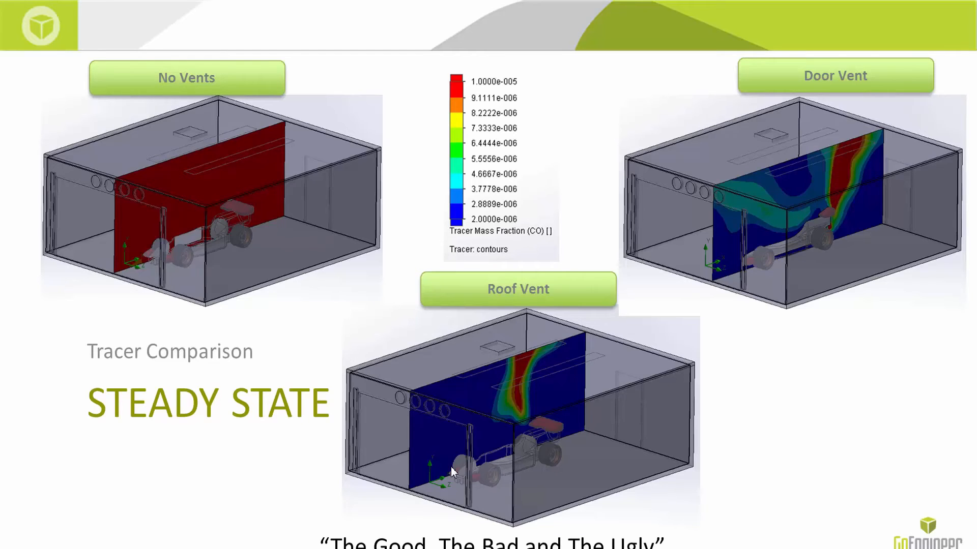
pyautogui.press('Right')
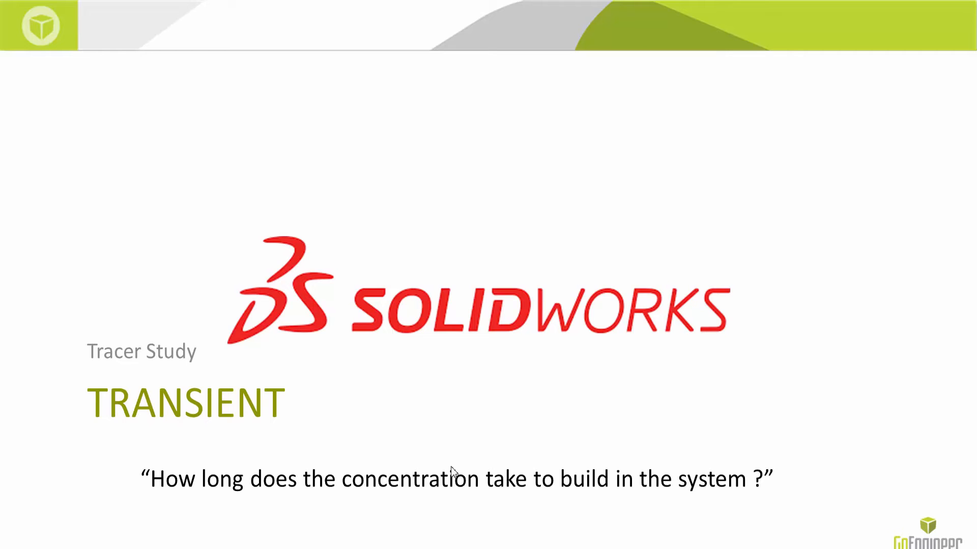
pyautogui.press('Escape')
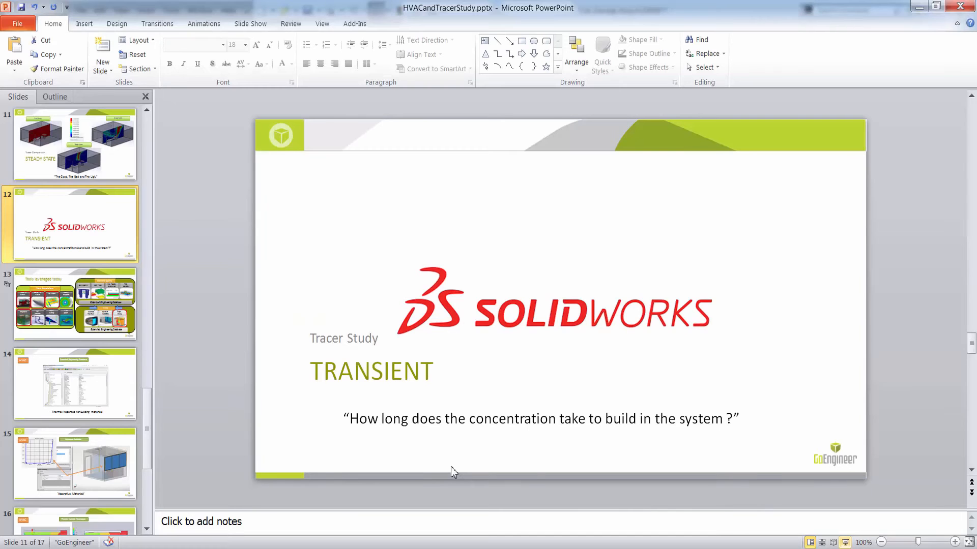
# - Switch back to SOLIDWORKS, deselect the Tracer cut plot and activate the Internal_CVentOn project
pyautogui.hotkey('alt', 'Tab')
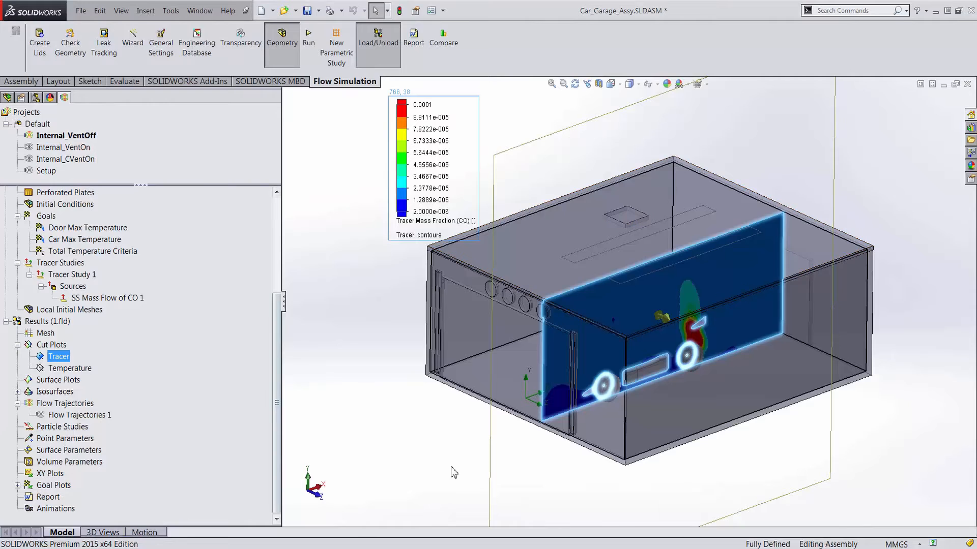
pyautogui.scroll(2, 454, 473)
pyautogui.click(454, 473)
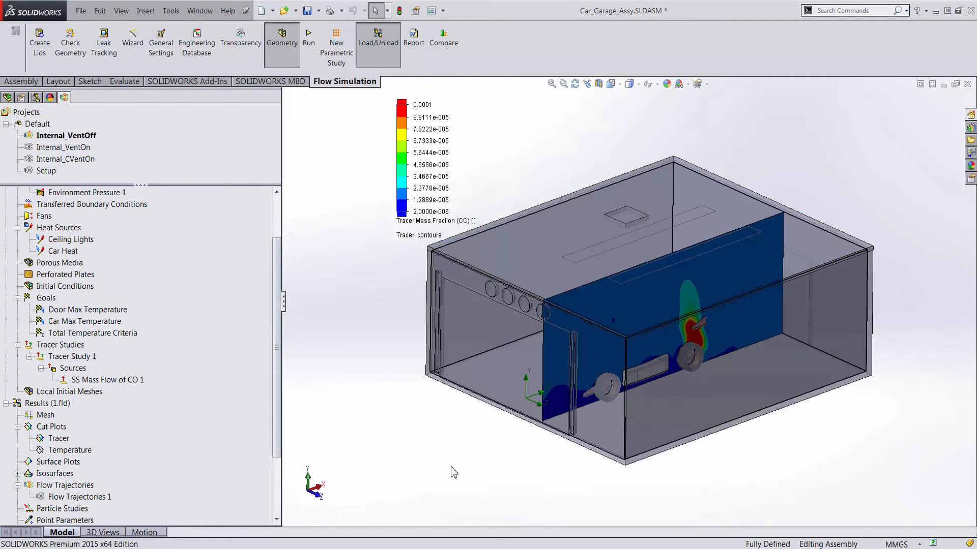
pyautogui.rightClick(84, 147)
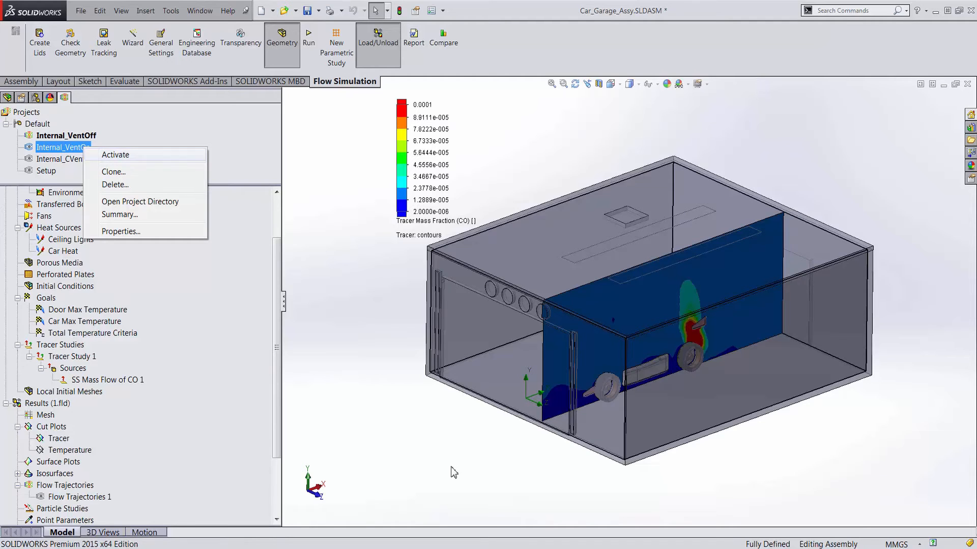
pyautogui.rightClick(73, 159)
pyautogui.click(105, 166)
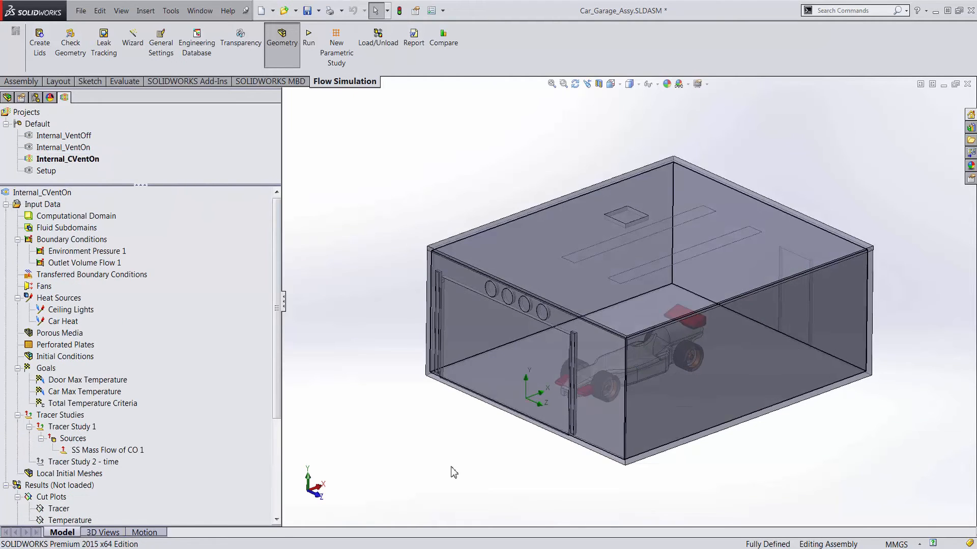
# - Create a new tracer study in the Internal_CVentOn project and add the pre-defined CO tracer to it
pyautogui.scroll(-3, 450, 467)
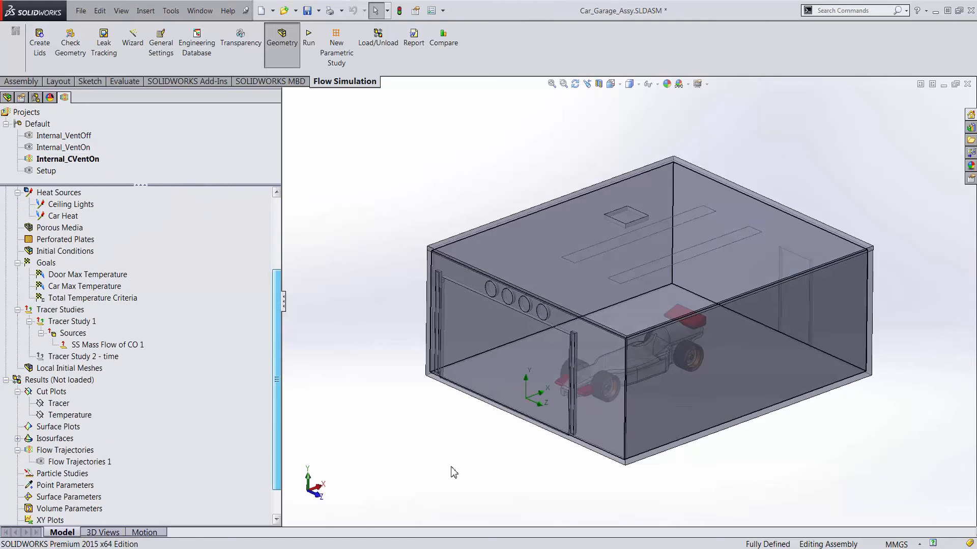
pyautogui.rightClick(60, 309)
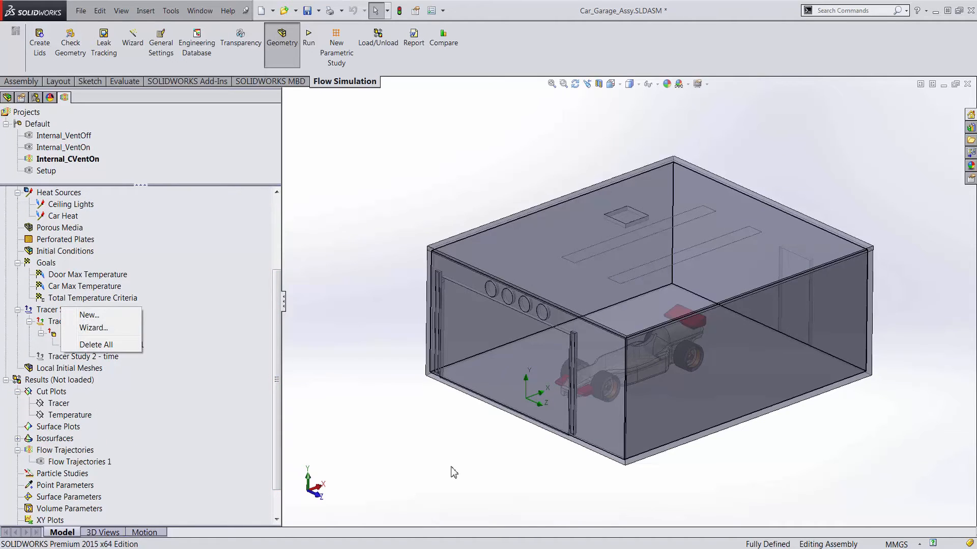
pyautogui.click(450, 467)
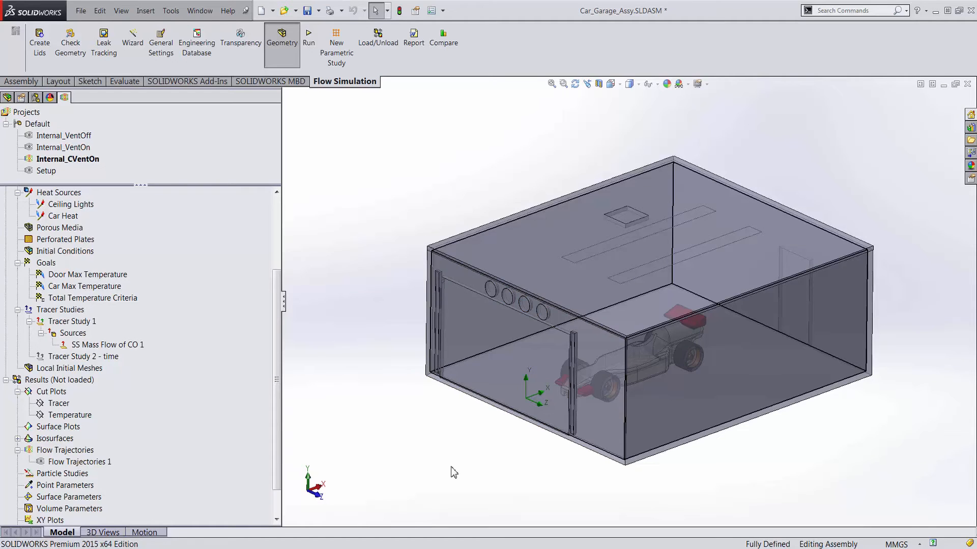
pyautogui.rightClick(92, 359)
pyautogui.rightClick(78, 321)
pyautogui.rightClick(65, 309)
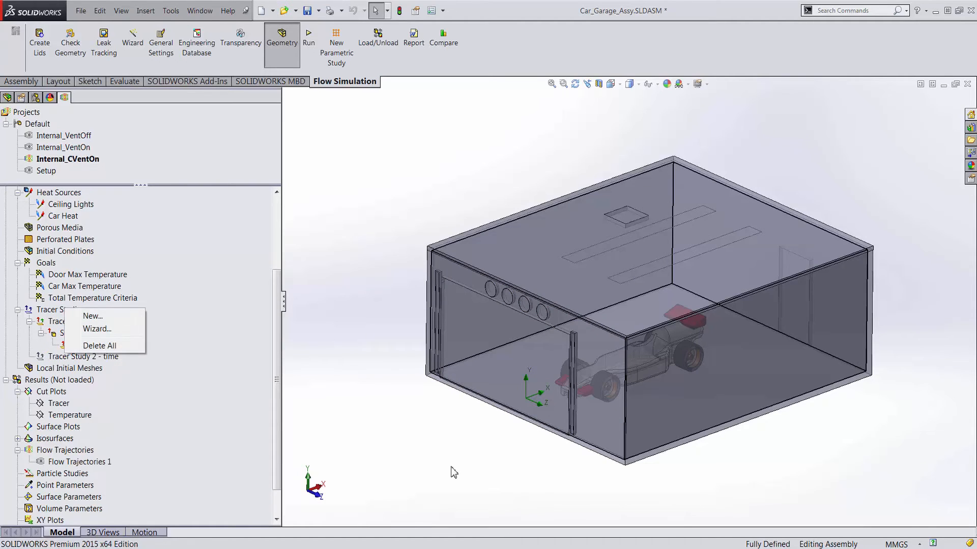
pyautogui.rightClick(58, 309)
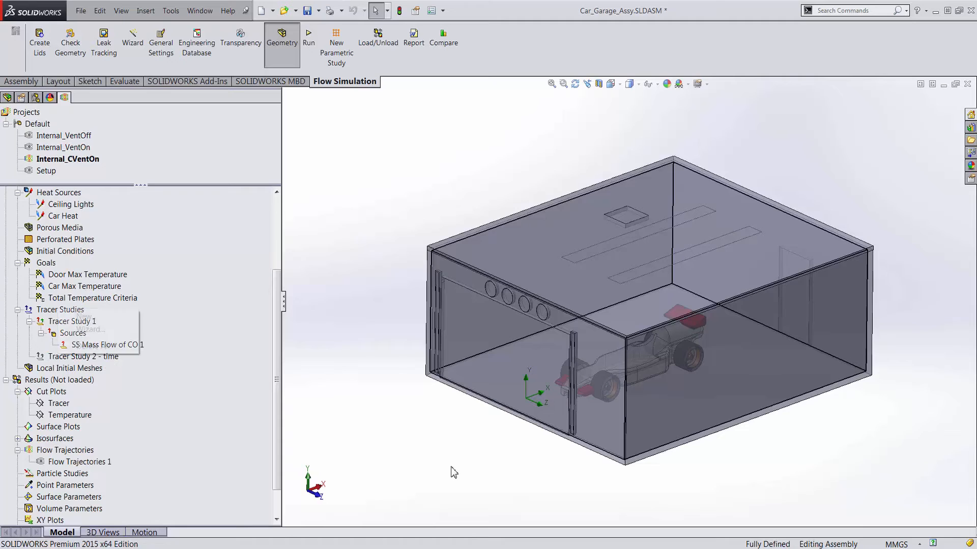
pyautogui.click(86, 317)
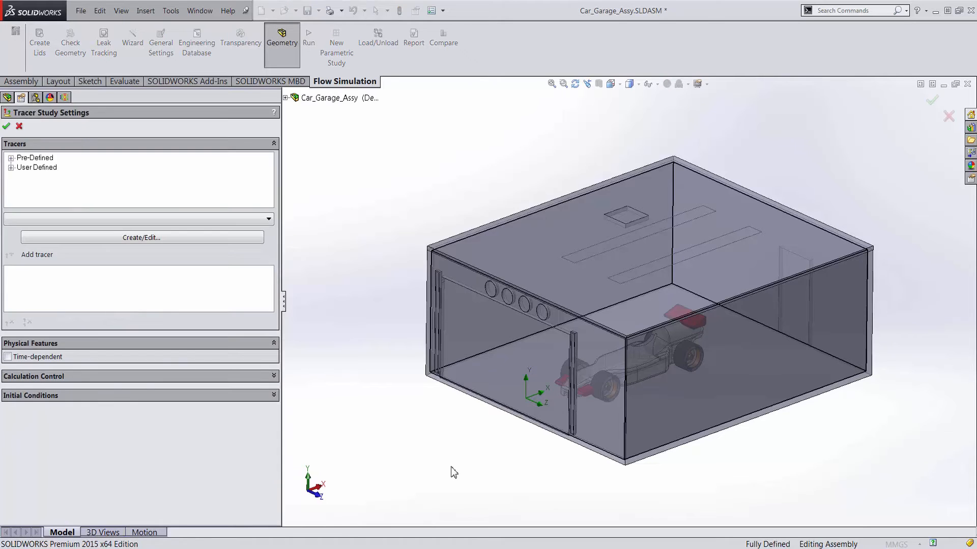
pyautogui.click(11, 168)
pyautogui.click(11, 168)
pyautogui.click(11, 158)
pyautogui.click(32, 187)
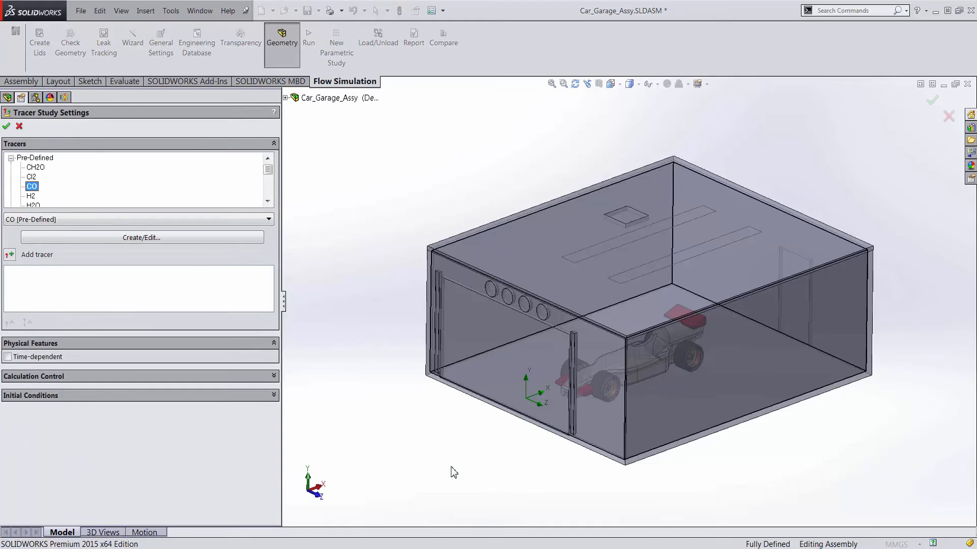
pyautogui.click(10, 254)
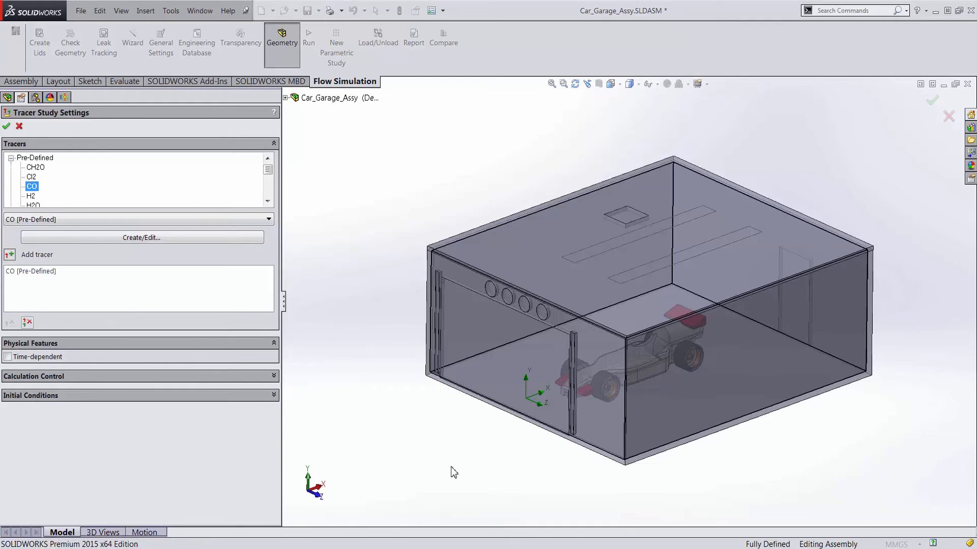
# - Make the tracer study time-dependent with a calculation time of 600 s and a manual time step of 60 s
pyautogui.moveTo(453, 473); pyautogui.dragTo(466, 471, button='middle')
pyautogui.click(7, 357)
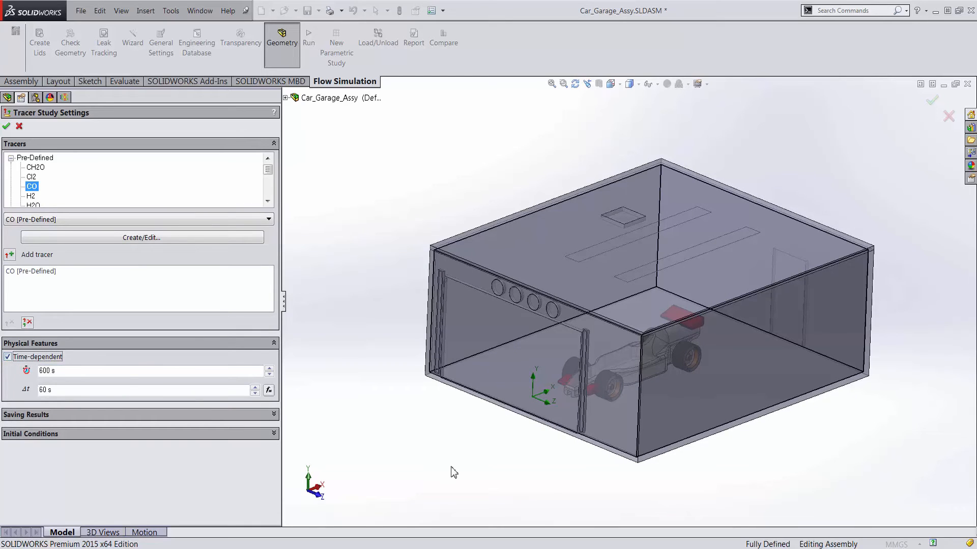
pyautogui.moveTo(65, 371)
pyautogui.mouseDown()
pyautogui.moveTo(46, 371)
pyautogui.moveTo(66, 370)
pyautogui.mouseUp()
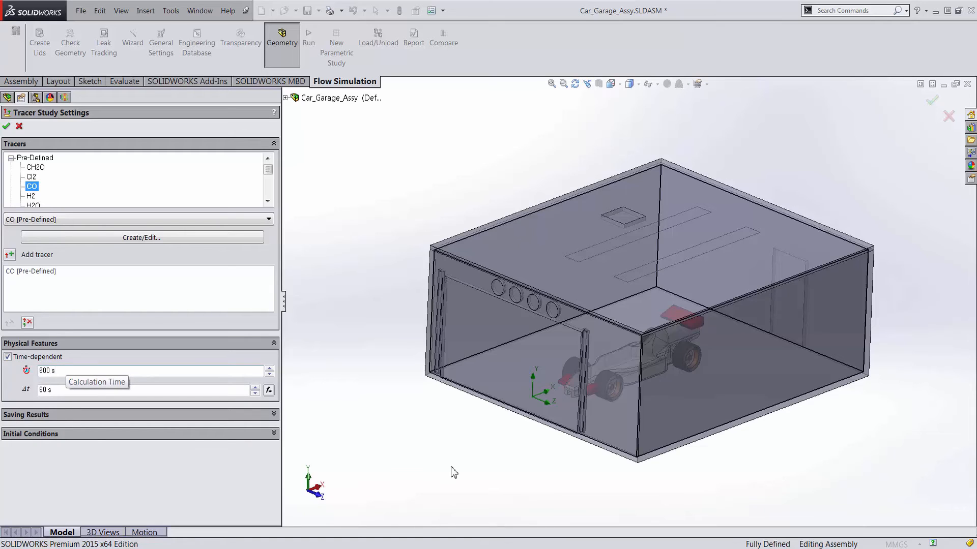
pyautogui.click(51, 390)
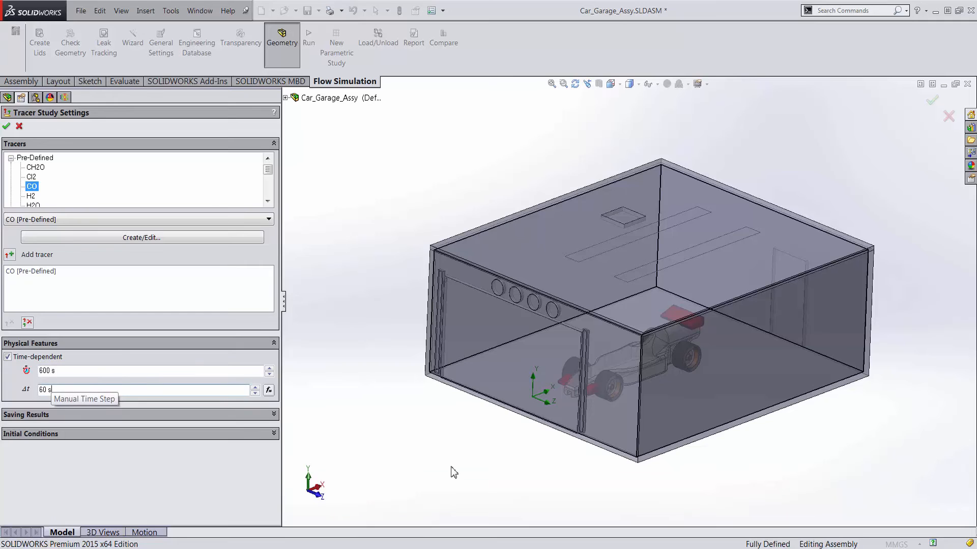
# - Enable periodic saving of the results every 60 s starting at 0 s and accept the tracer study settings
pyautogui.click(273, 415)
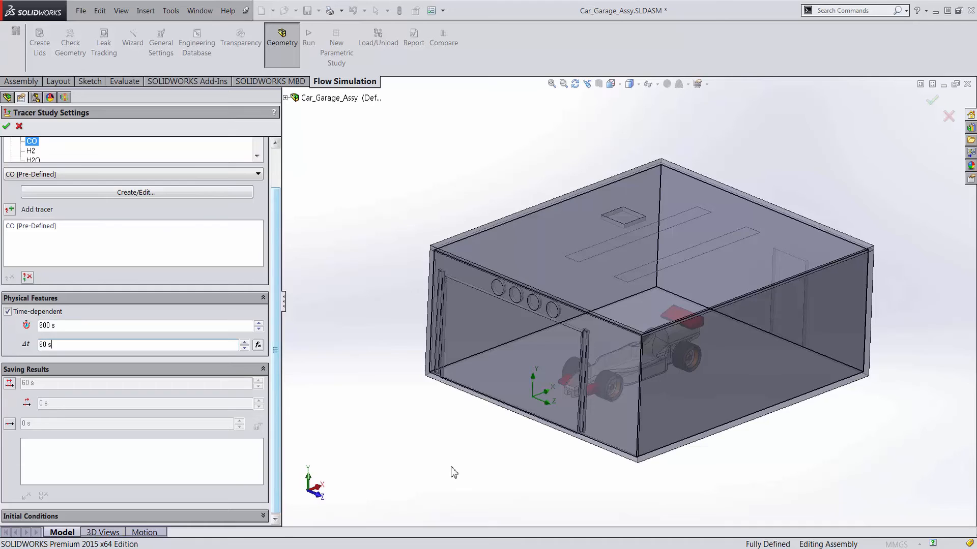
pyautogui.click(10, 383)
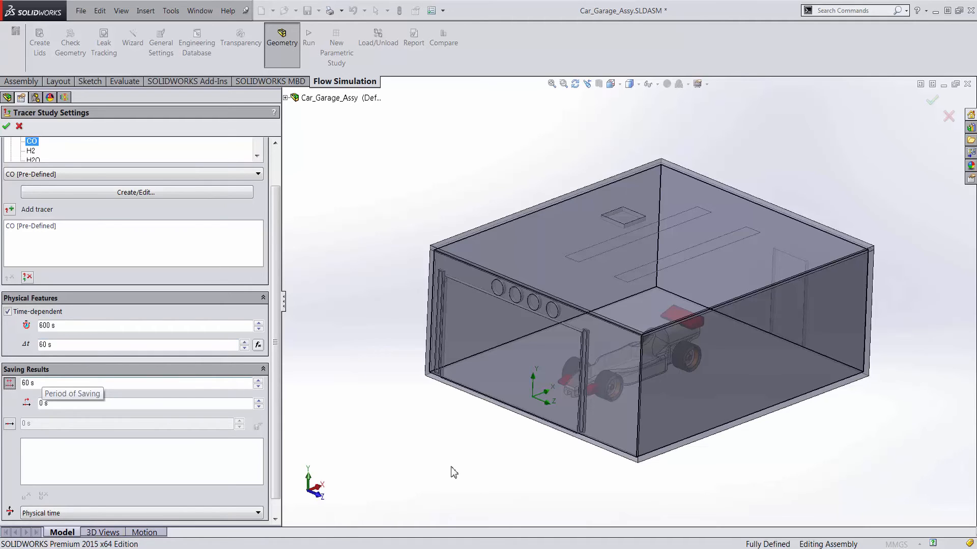
pyautogui.scroll(-1, 44, 384)
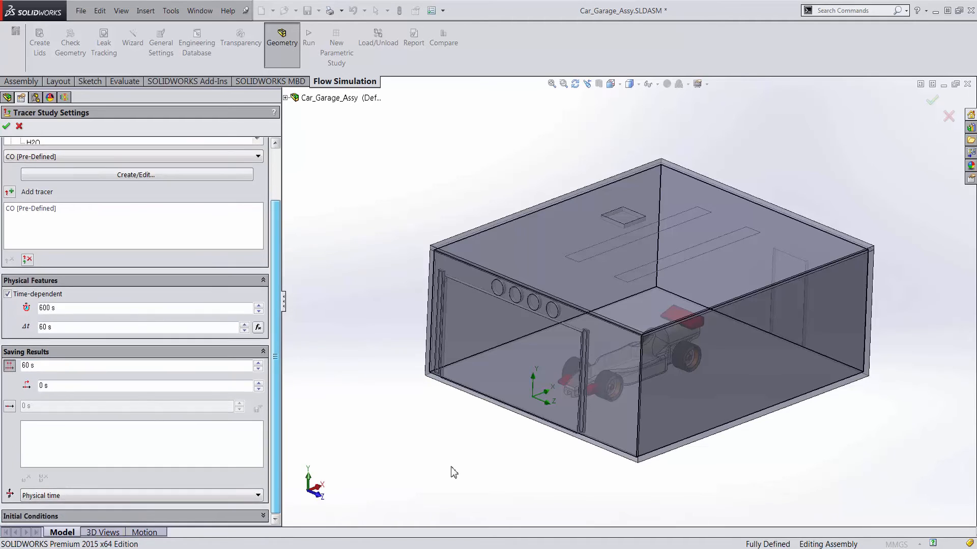
pyautogui.scroll(1, 135, 331)
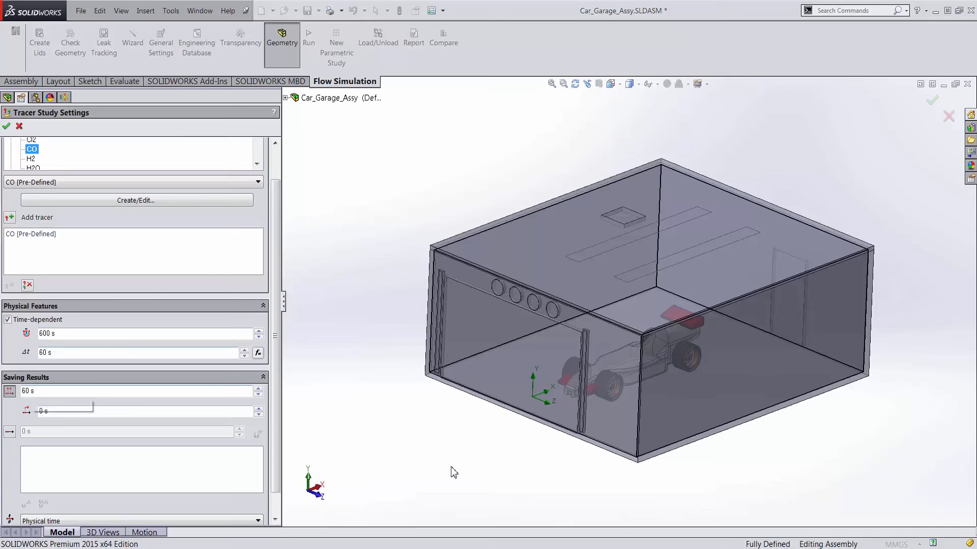
pyautogui.moveTo(56, 333); pyautogui.dragTo(38, 334)
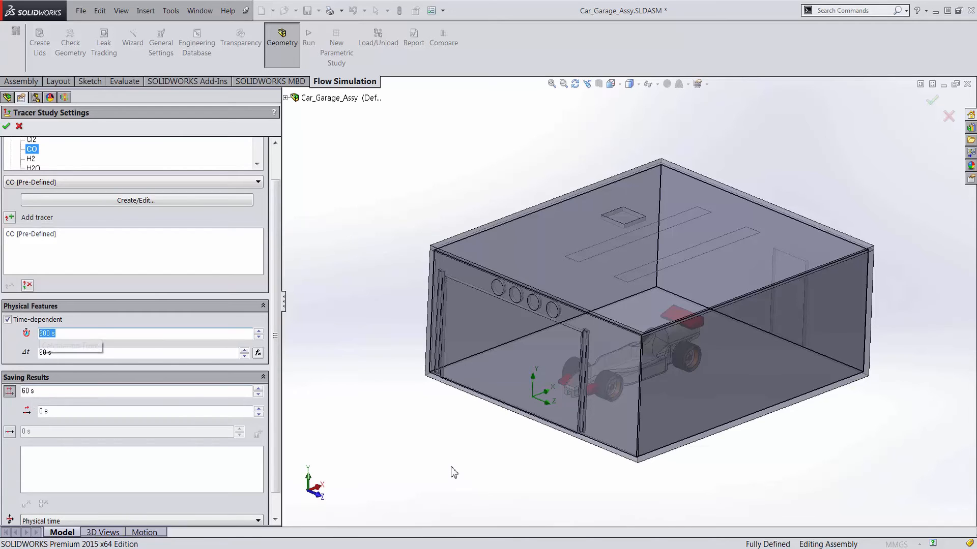
pyautogui.click(54, 352)
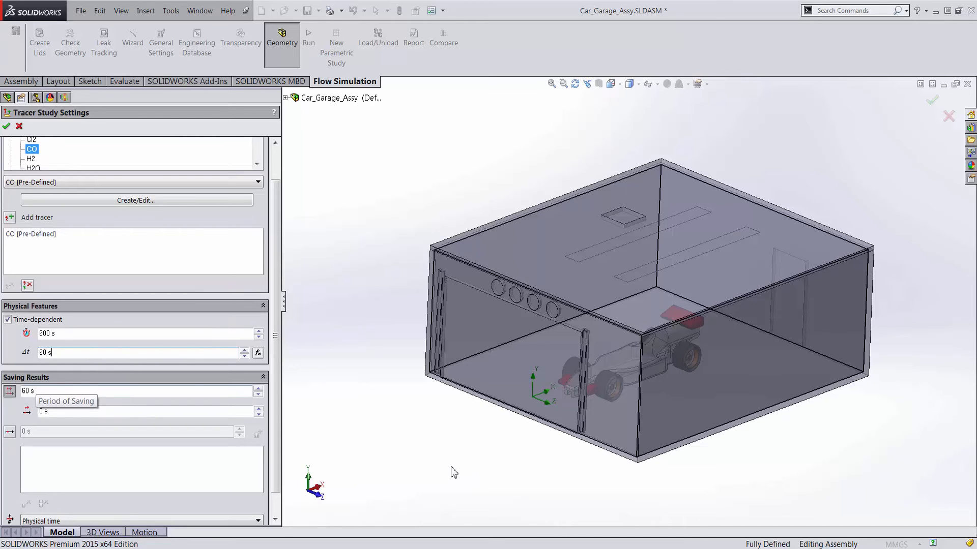
pyautogui.click(35, 390)
pyautogui.moveTo(275, 356)
pyautogui.mouseDown()
pyautogui.moveTo(275, 379)
pyautogui.moveTo(276, 304)
pyautogui.mouseUp()
pyautogui.click(6, 126)
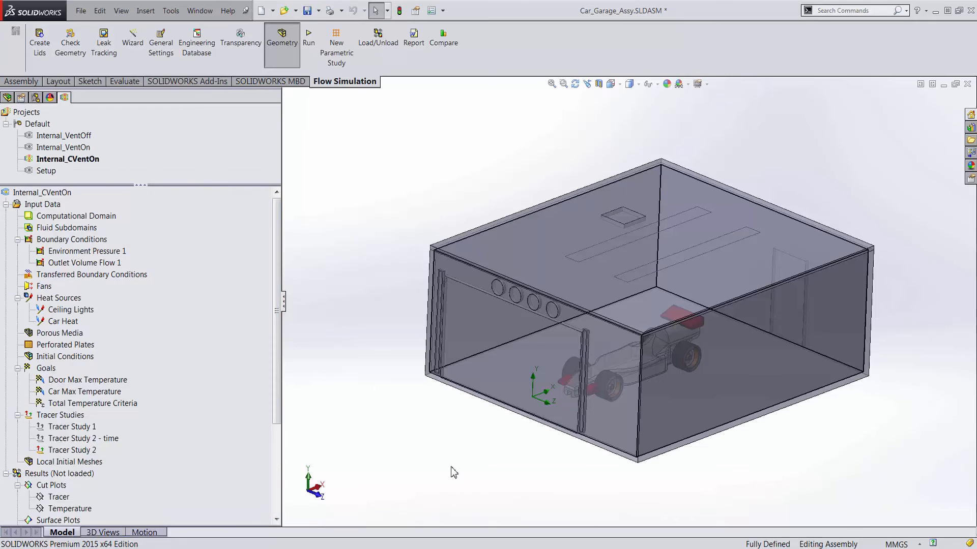
# - Insert a surface tracer source in Tracer Study 2 on the hidden exhaust face at the rear of the race car
pyautogui.rightClick(77, 450)
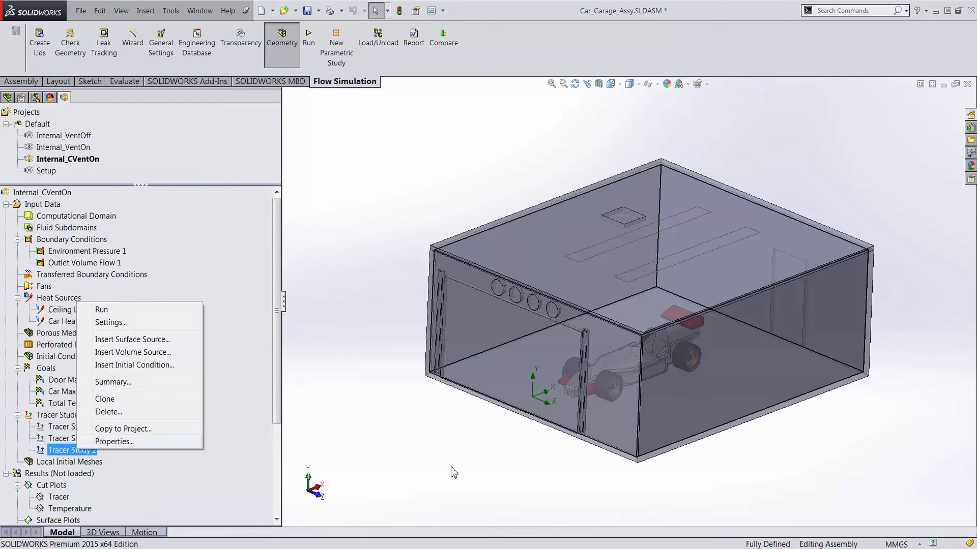
pyautogui.click(132, 339)
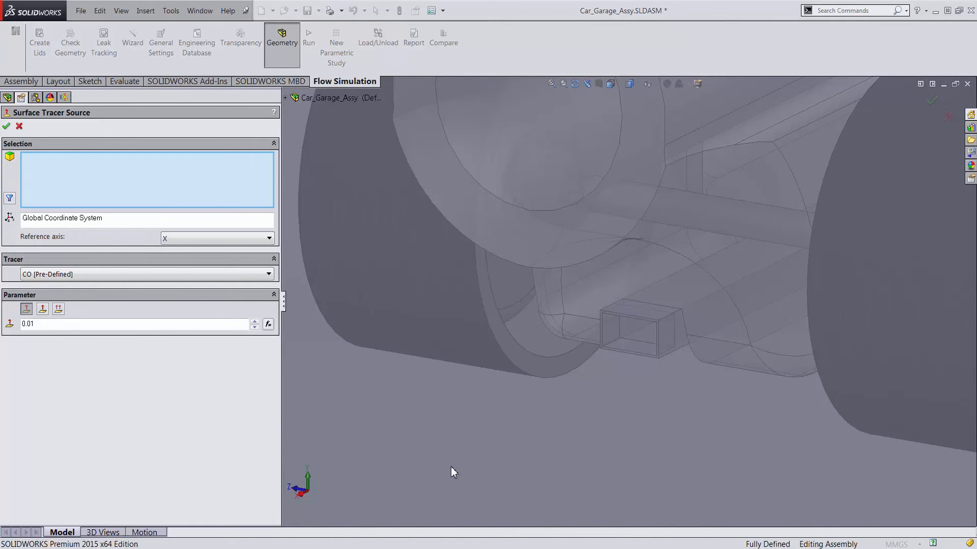
pyautogui.rightClick(642, 330)
pyautogui.click(682, 378)
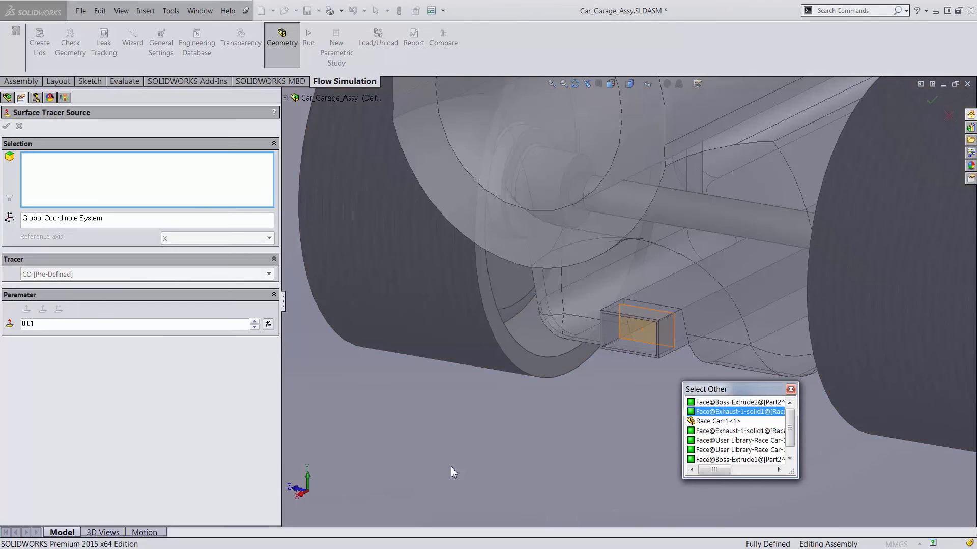
pyautogui.click(735, 412)
pyautogui.scroll(10, 632, 318)
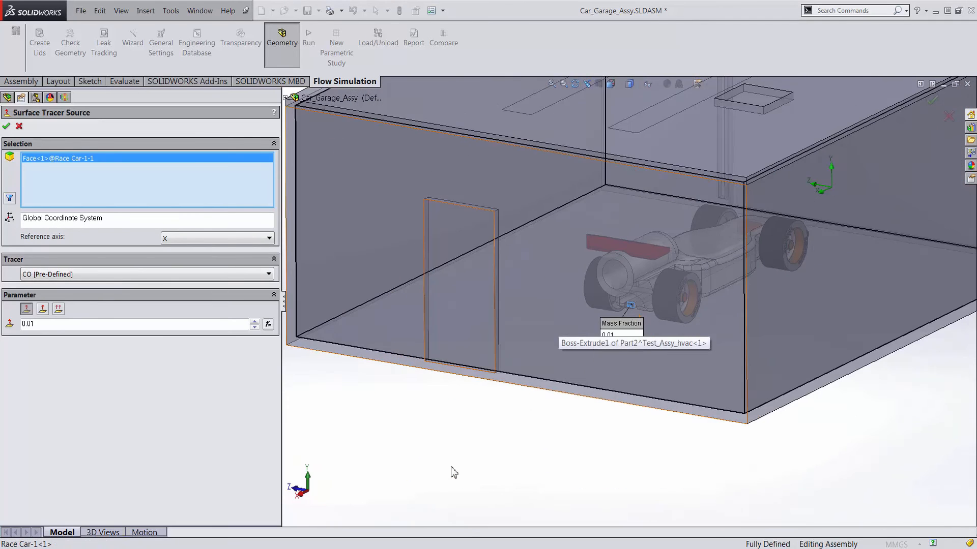
pyautogui.moveTo(631, 318); pyautogui.dragTo(629, 328, button='middle')
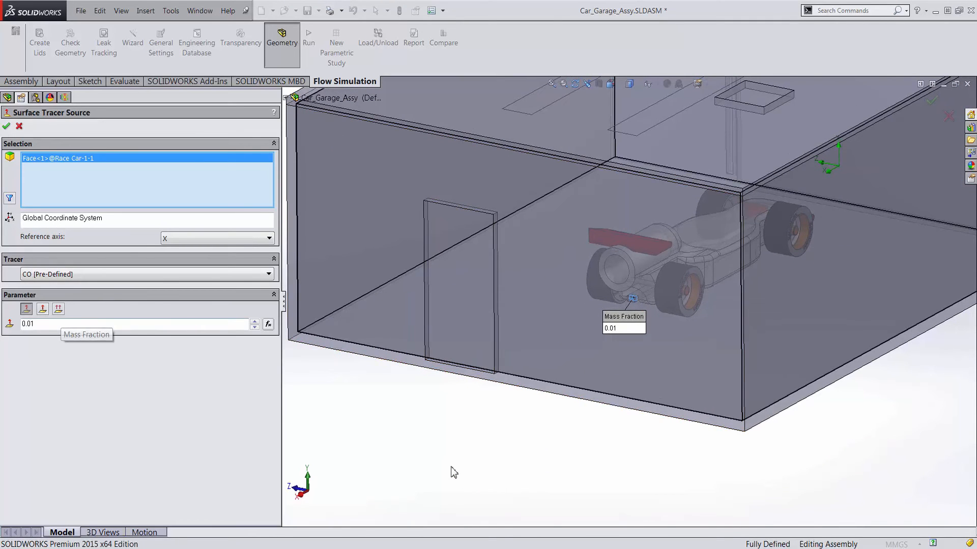
# - Define the CO source by mass flow, set it to 1e-6 kg/s and accept the surface tracer source
pyautogui.click(43, 310)
pyautogui.doubleClick(36, 324)
pyautogui.write('1e-')
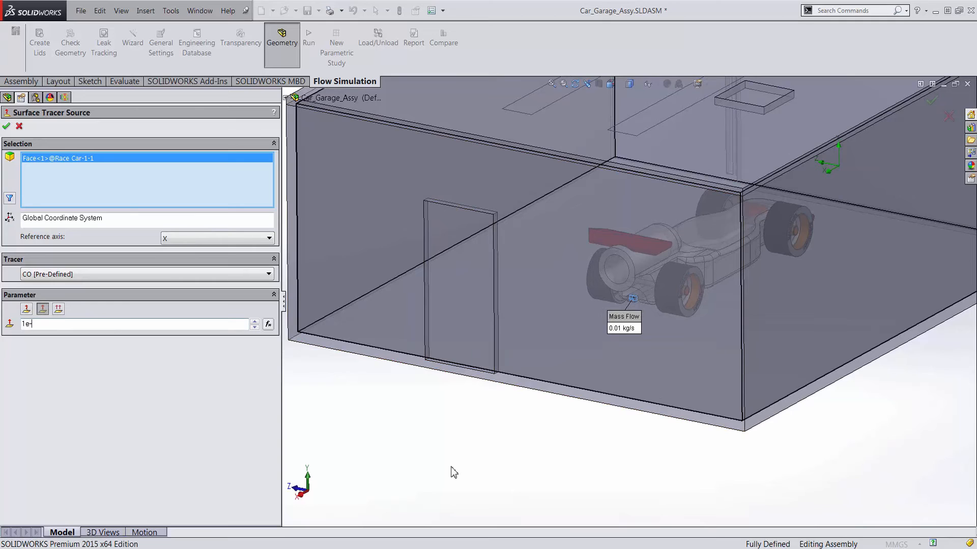
pyautogui.write('6')
pyautogui.press('Return')
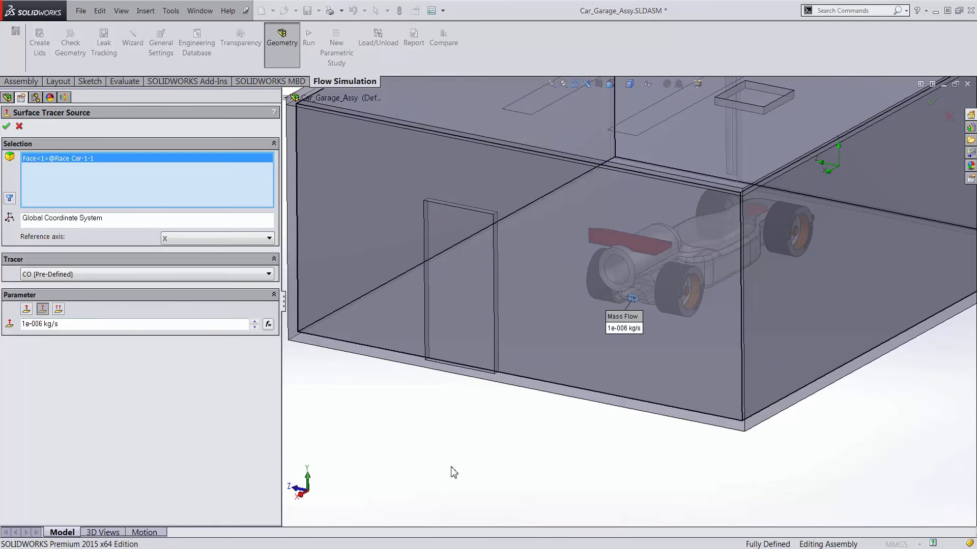
pyautogui.click(6, 127)
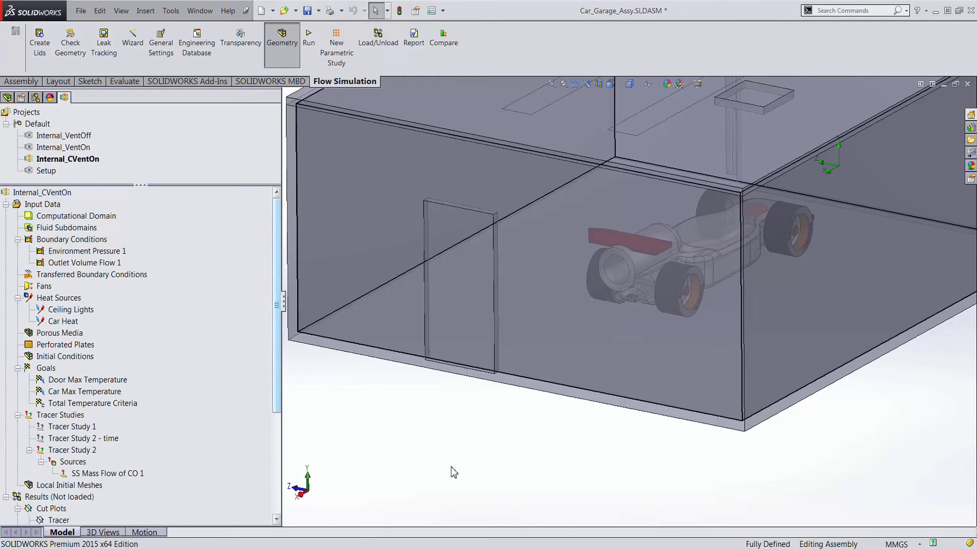
# - Activate the existing Tracer Study 2 - time study and load the results of the Internal_CVentOn project
pyautogui.moveTo(277, 305); pyautogui.dragTo(277, 375)
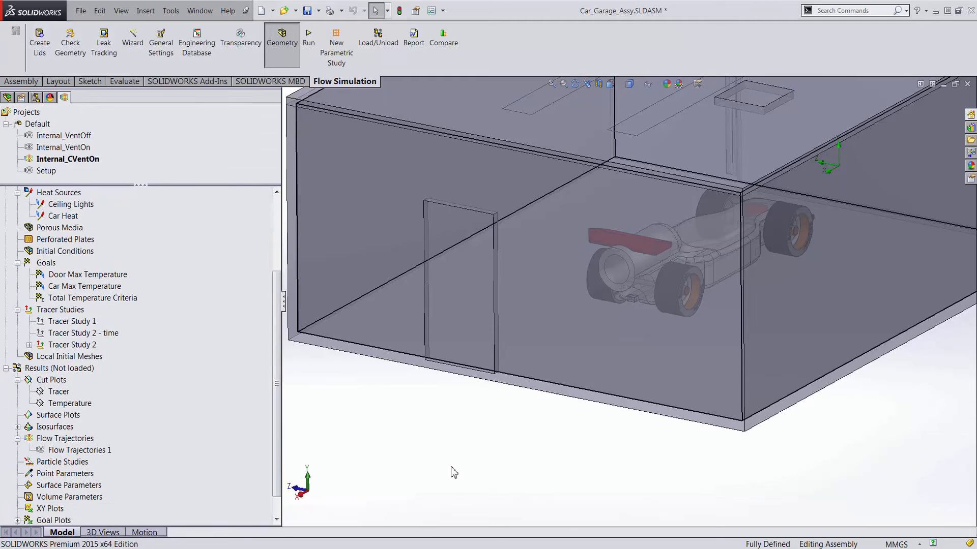
pyautogui.rightClick(79, 333)
pyautogui.click(117, 338)
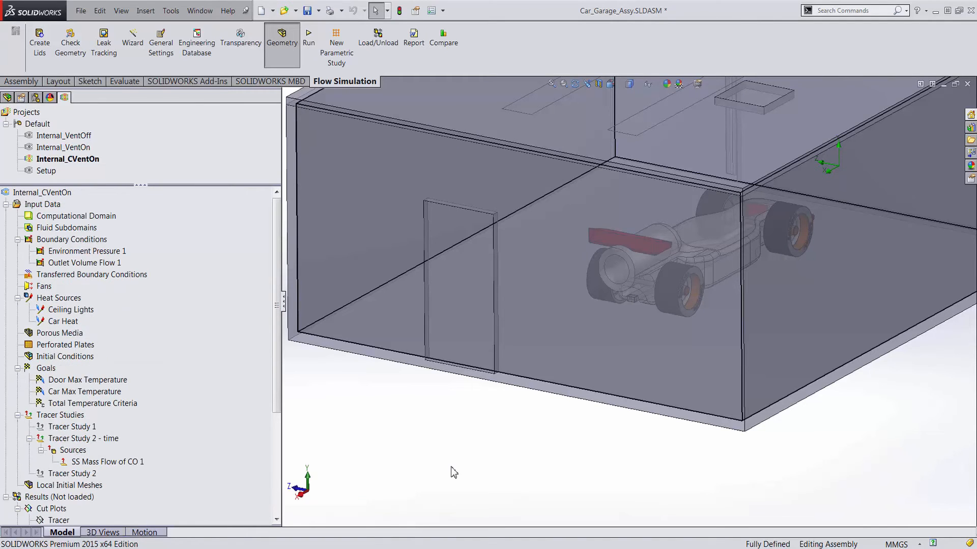
pyautogui.moveTo(276, 306); pyautogui.dragTo(276, 406)
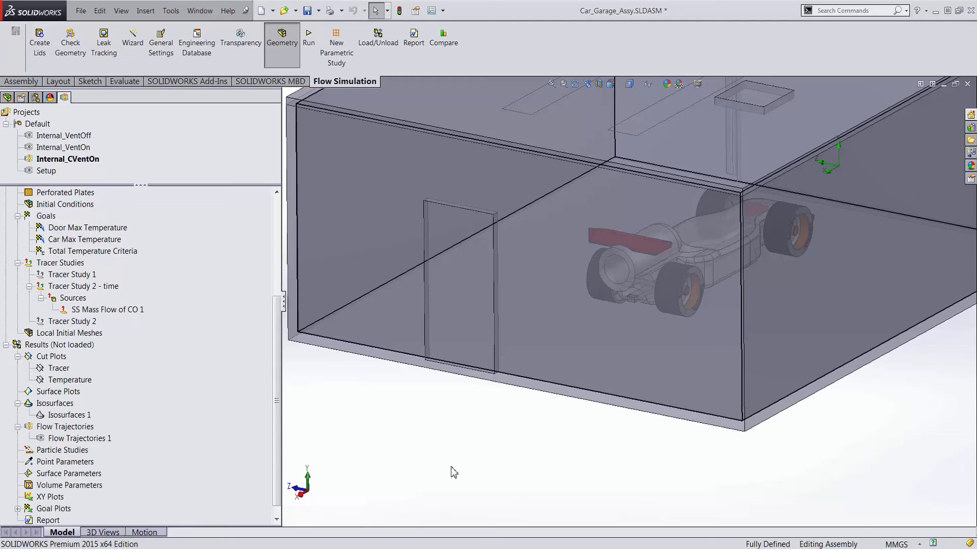
pyautogui.rightClick(75, 413)
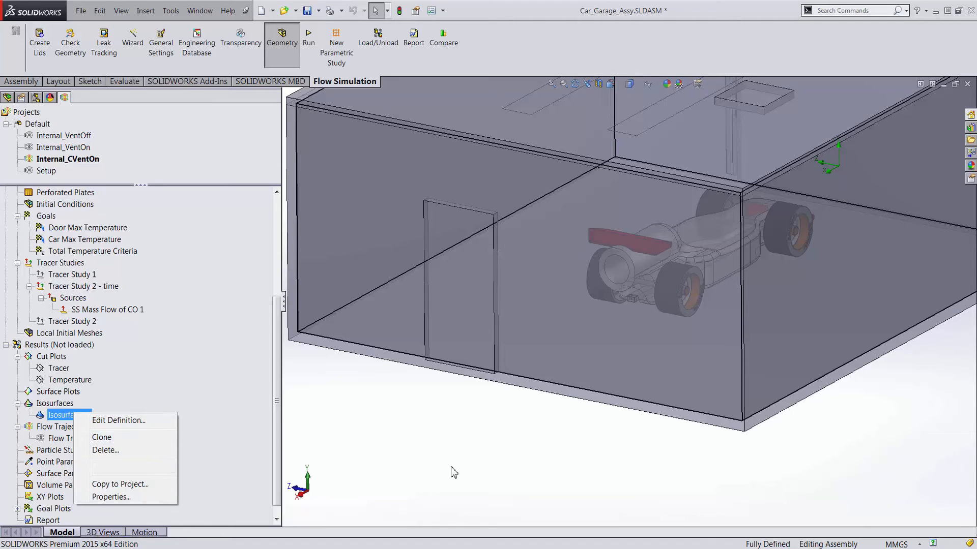
pyautogui.rightClick(51, 345)
pyautogui.click(66, 352)
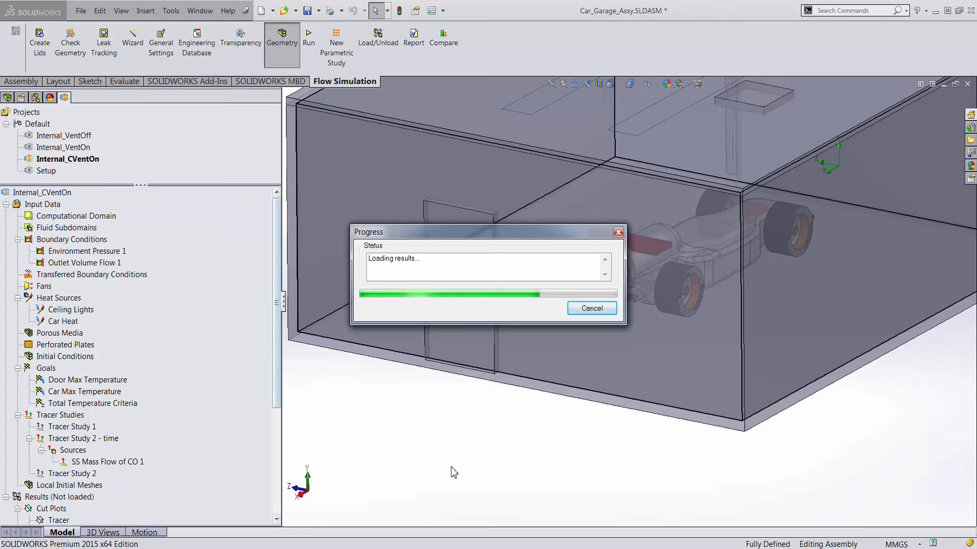
pyautogui.moveTo(277, 300); pyautogui.dragTo(276, 409)
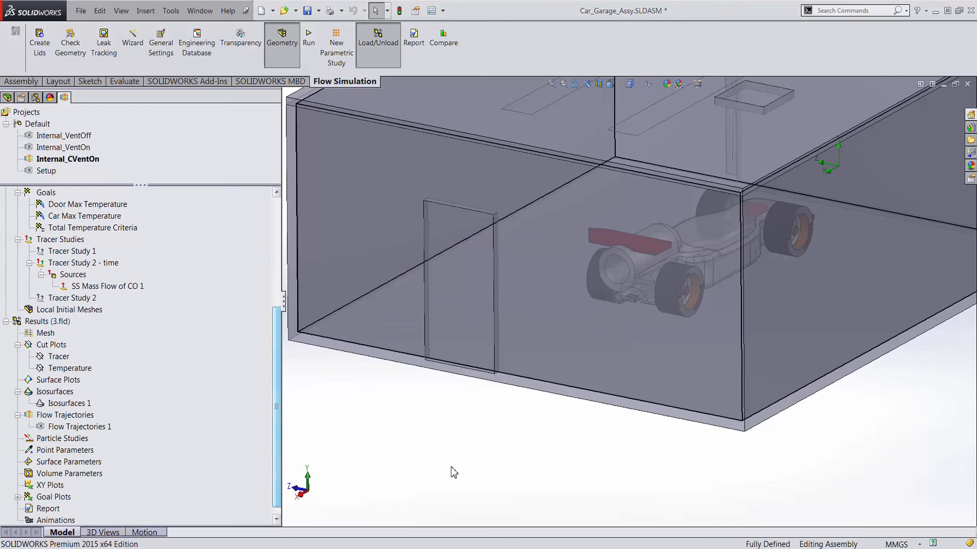
# - Open the definition of Isosurfaces 1 for editing and preview the CO tracer isosurface in the garage
pyautogui.rightClick(65, 407)
pyautogui.click(108, 416)
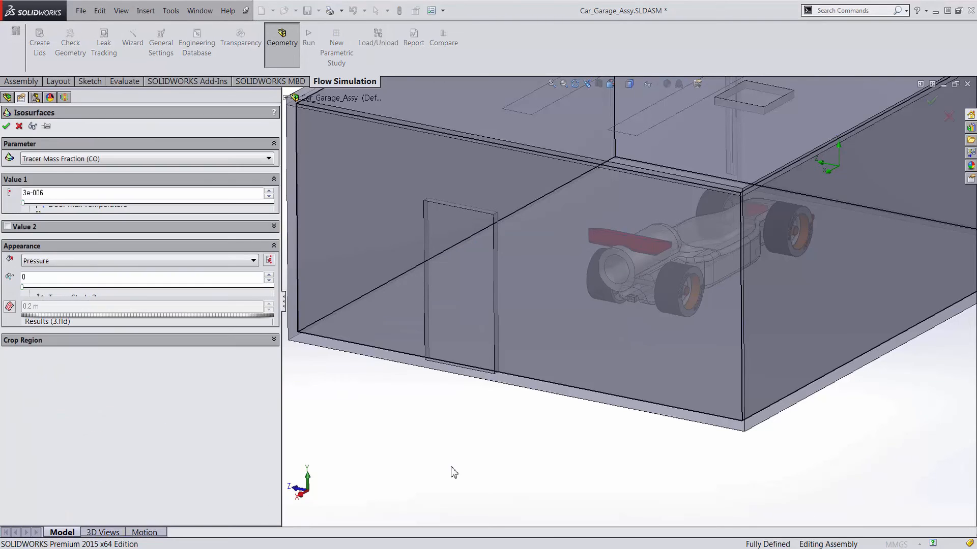
pyautogui.moveTo(458, 285); pyautogui.dragTo(646, 294, button='middle')
pyautogui.scroll(6, 645, 294)
pyautogui.moveTo(437, 219)
pyautogui.mouseDown(button='middle')
pyautogui.moveTo(519, 244)
pyautogui.moveTo(506, 241)
pyautogui.mouseUp(button='middle')
pyautogui.scroll(-4, 506, 241)
pyautogui.scroll(-3, 540, 323)
pyautogui.scroll(2, 695, 302)
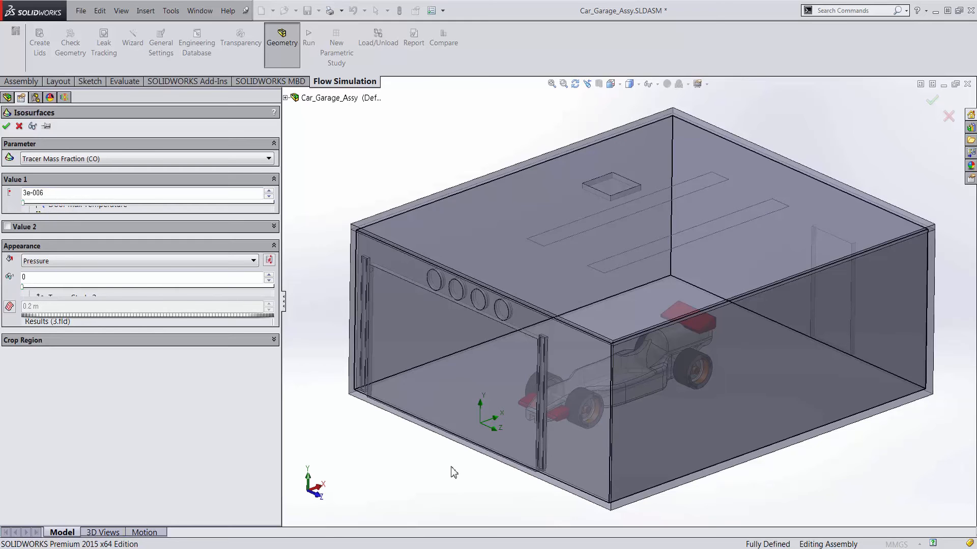
pyautogui.click(32, 126)
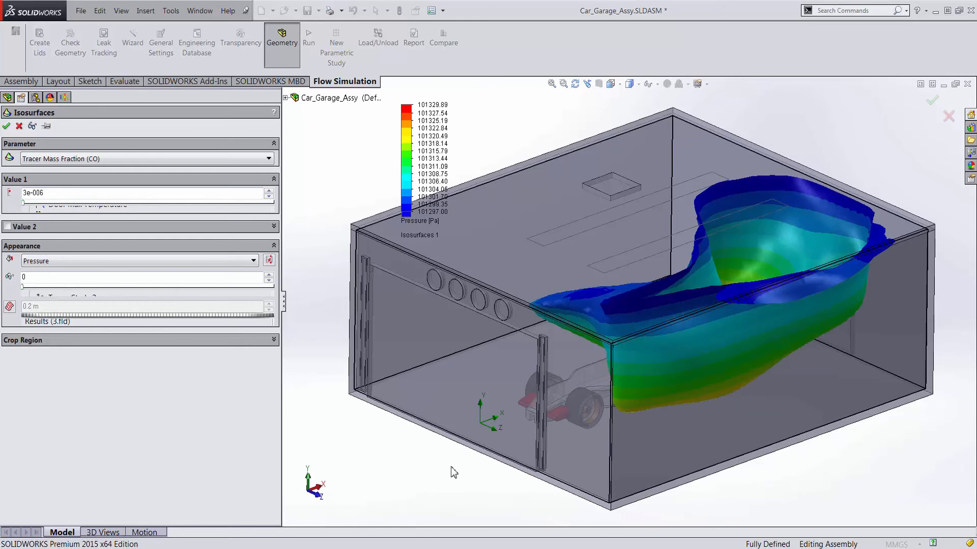
# - Color the isosurface by Tracer Mass Fraction (CO) and accept its definition
pyautogui.moveTo(629, 315); pyautogui.dragTo(629, 277, button='middle')
pyautogui.click(137, 261)
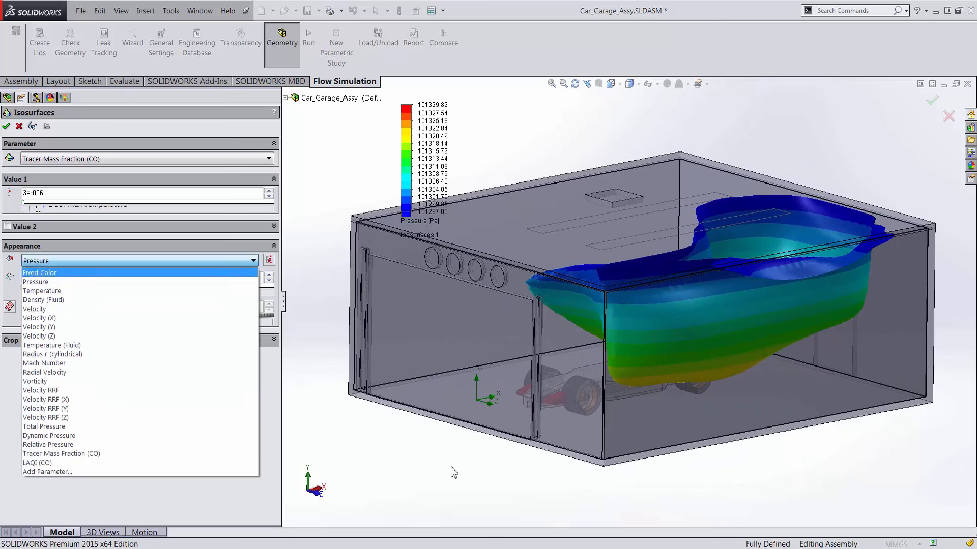
pyautogui.press('Down')
pyautogui.press('Down')
pyautogui.press('Down')
pyautogui.press('Down')
pyautogui.press('Down')
pyautogui.press('Down')
pyautogui.press('Down')
pyautogui.press('Down')
pyautogui.press('Down')
pyautogui.press('Down')
pyautogui.press('Down')
pyautogui.press('Down')
pyautogui.press('Return')
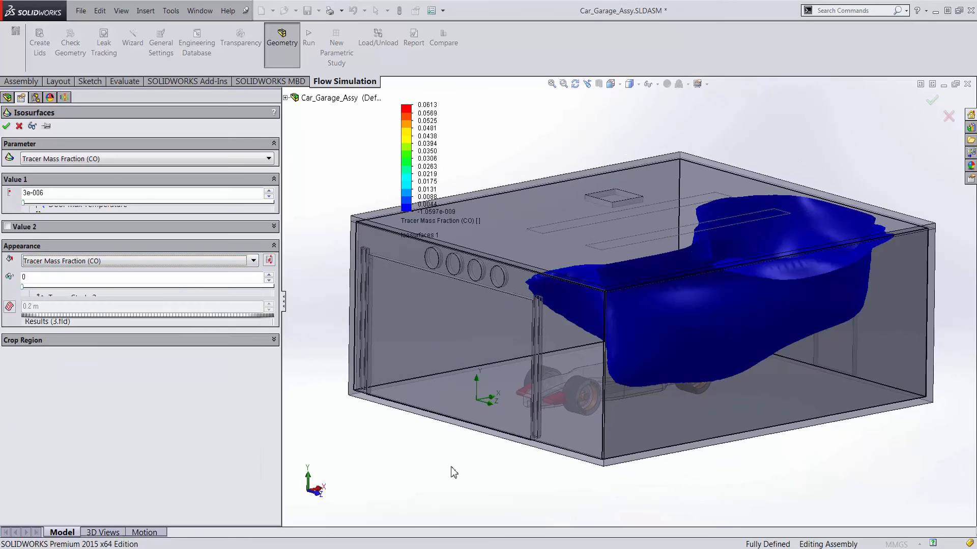
pyautogui.moveTo(454, 473)
pyautogui.mouseDown(button='middle')
pyautogui.moveTo(453, 499)
pyautogui.moveTo(454, 473)
pyautogui.mouseUp(button='middle')
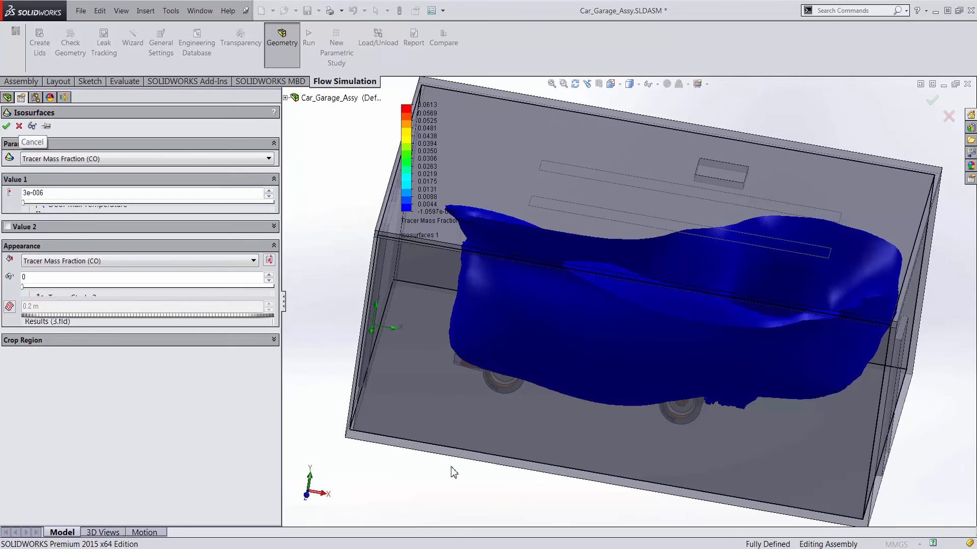
pyautogui.click(6, 126)
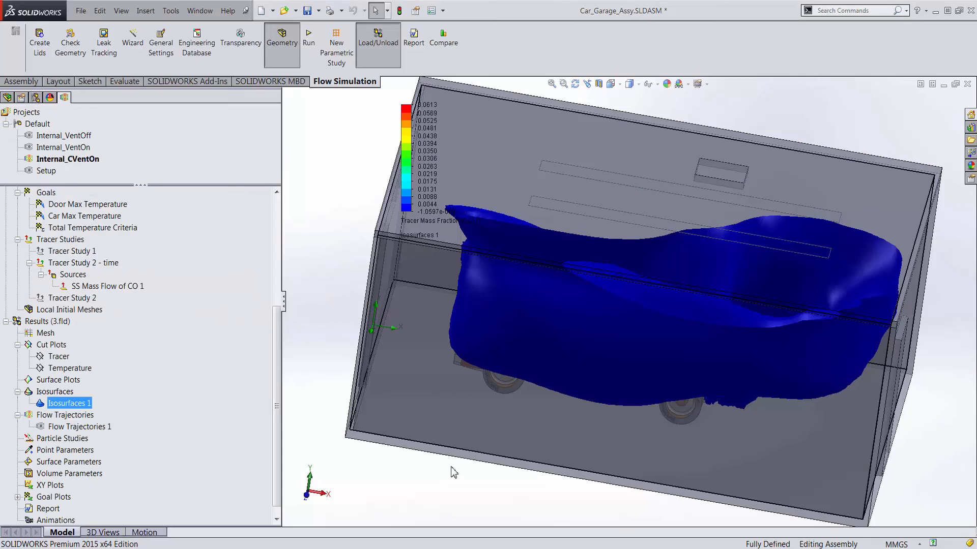
# - Load the 60 s time moment of Tracer Study 2 - time to view the CO isosurface
pyautogui.moveTo(454, 473); pyautogui.dragTo(453, 473, button='middle')
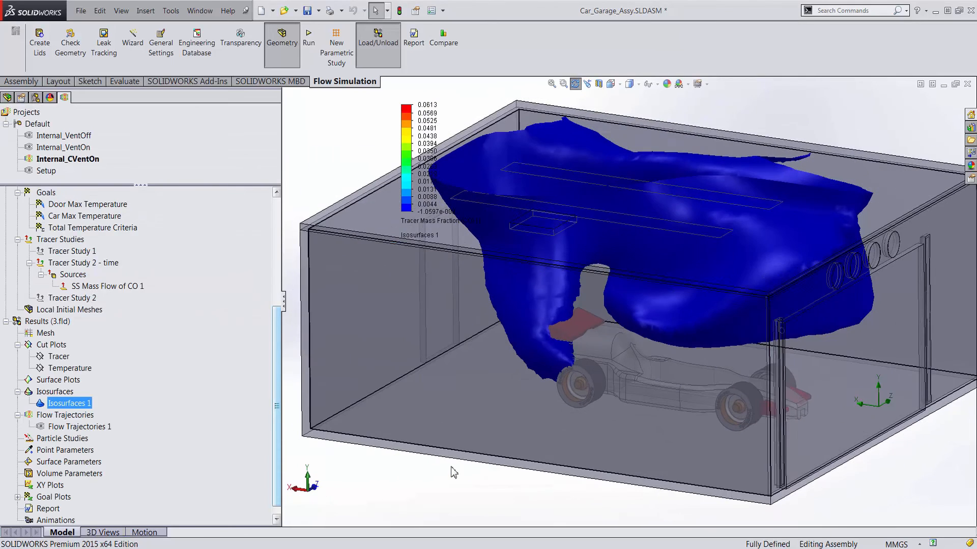
pyautogui.rightClick(71, 263)
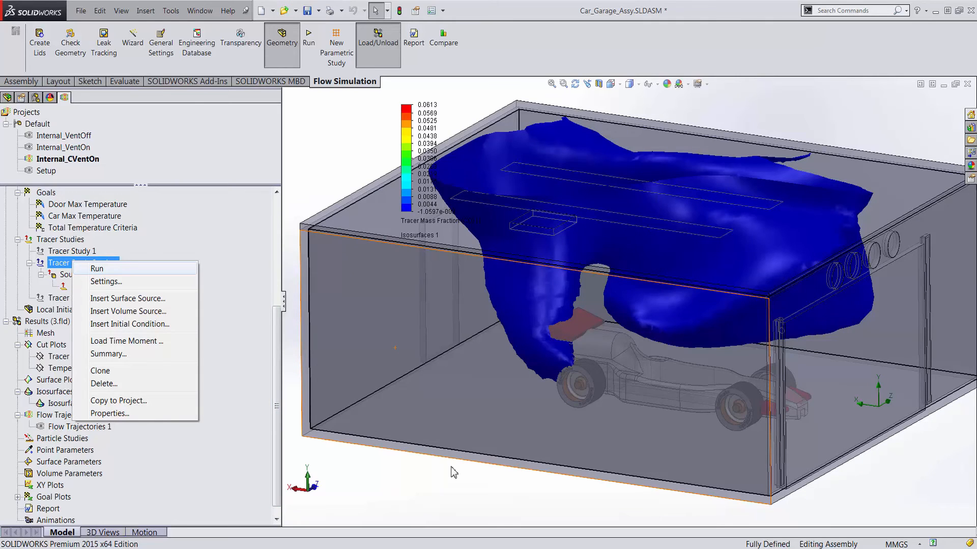
pyautogui.click(127, 340)
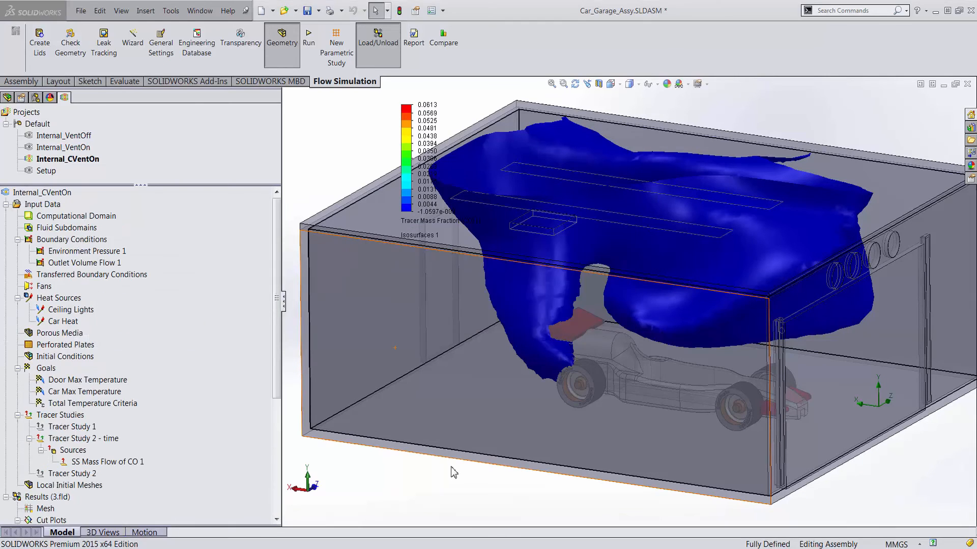
pyautogui.moveTo(267, 196); pyautogui.dragTo(268, 188)
pyautogui.click(133, 157)
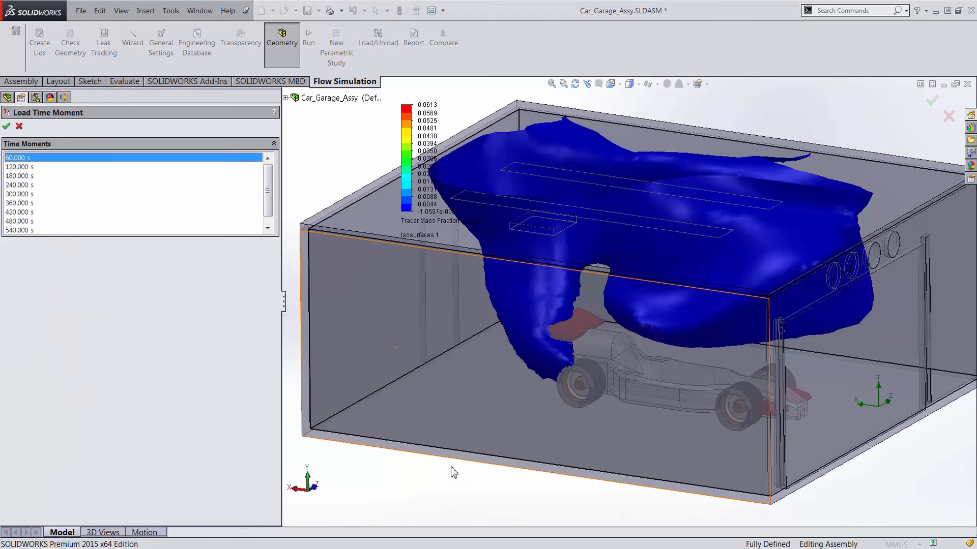
pyautogui.click(6, 126)
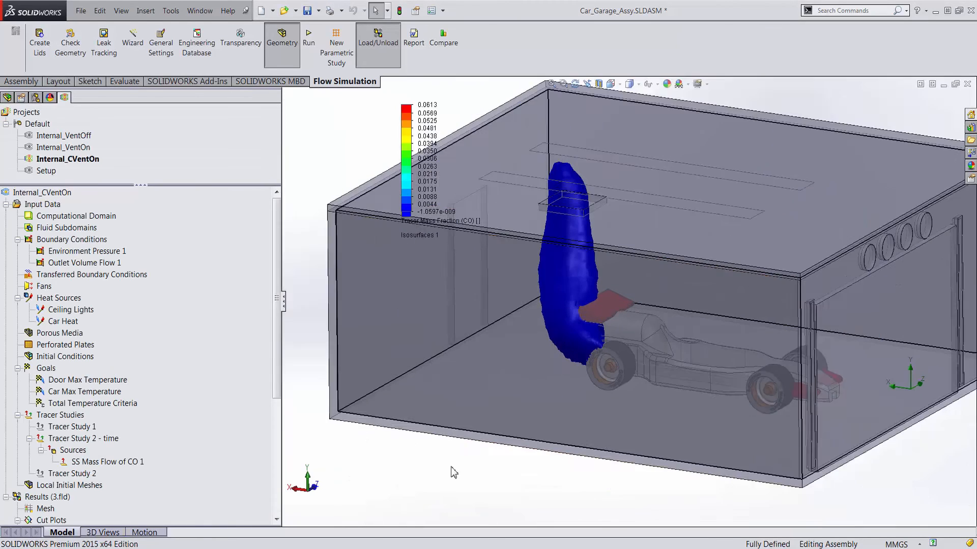
# - Load the 240 s time moment of Tracer Study 2 - time to view the CO spread
pyautogui.moveTo(454, 473)
pyautogui.mouseDown(button='middle')
pyautogui.moveTo(493, 445)
pyautogui.moveTo(478, 471)
pyautogui.moveTo(441, 472)
pyautogui.mouseUp(button='middle')
pyautogui.scroll(1, 453, 473)
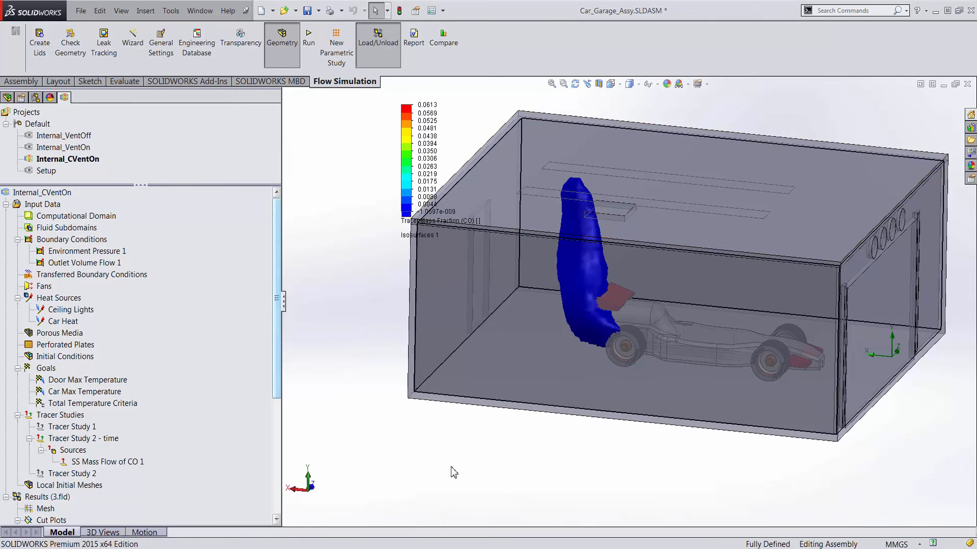
pyautogui.rightClick(73, 438)
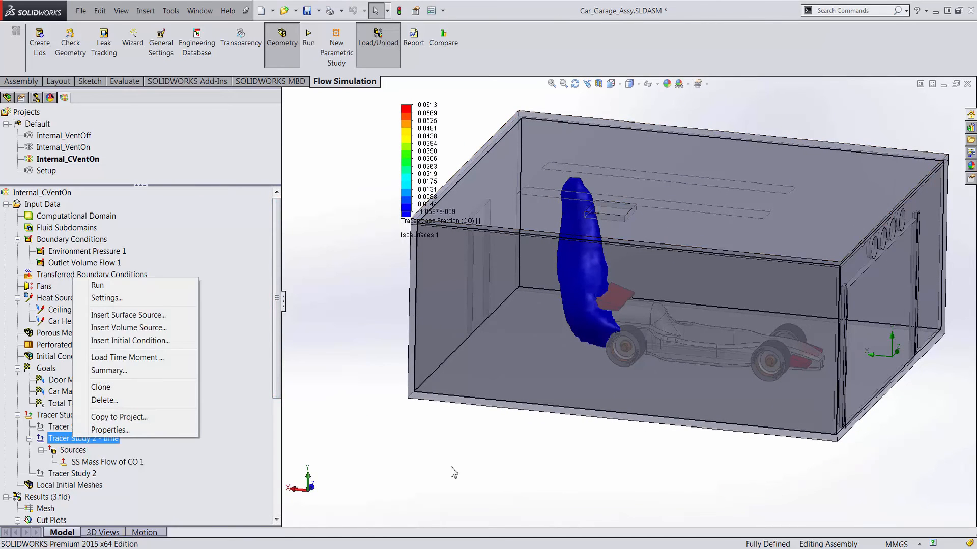
pyautogui.click(127, 358)
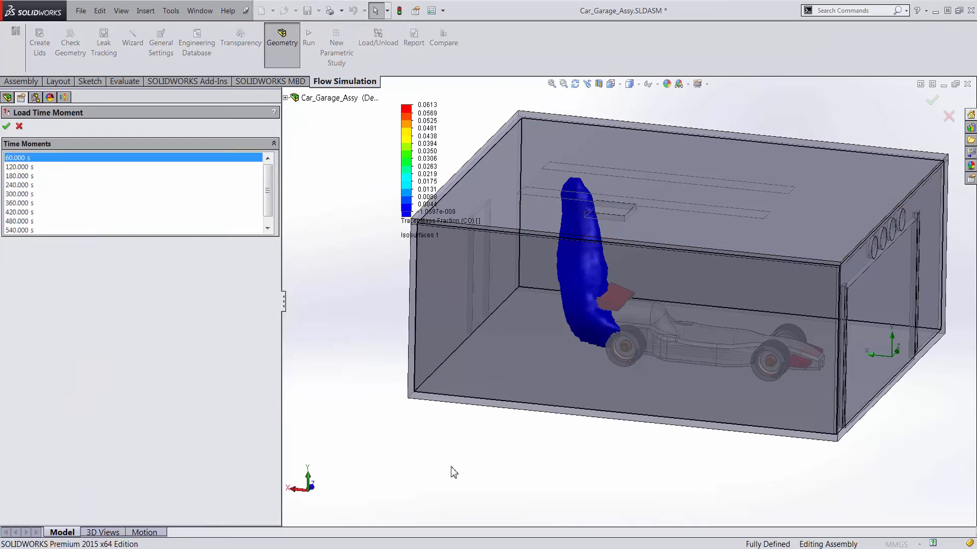
pyautogui.click(32, 185)
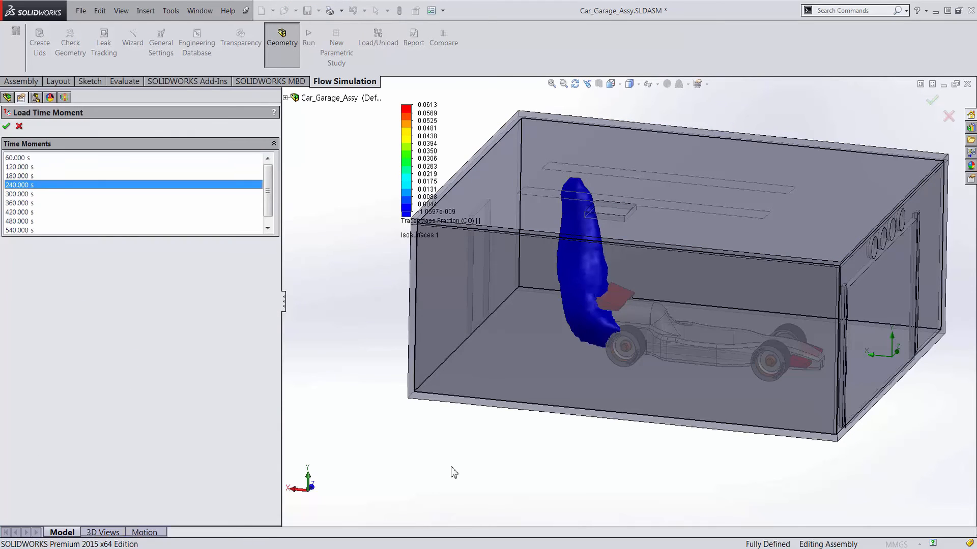
pyautogui.click(7, 125)
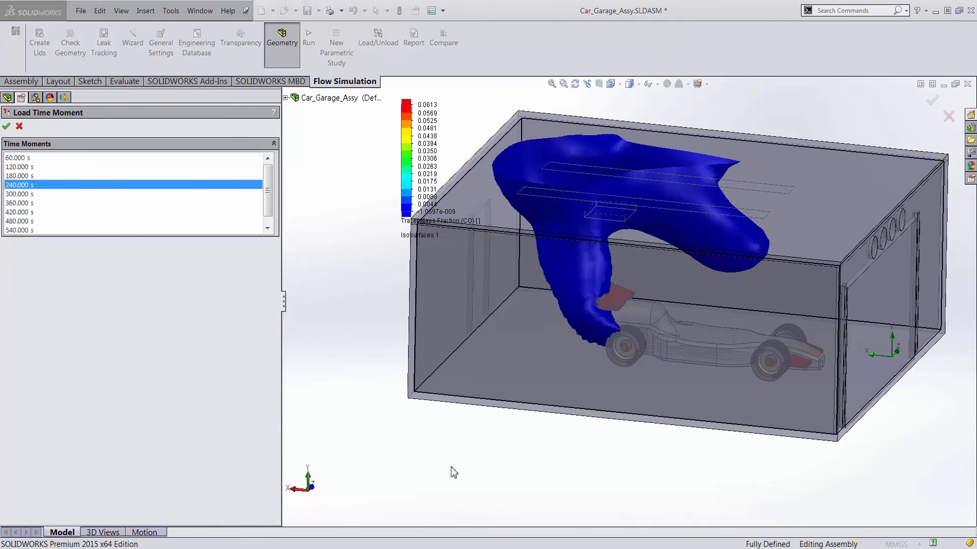
# - Load the 480 s time moment of Tracer Study 2 - time to examine the CO isosurface
pyautogui.moveTo(452, 467); pyautogui.dragTo(478, 462, button='middle')
pyautogui.rightClick(83, 438)
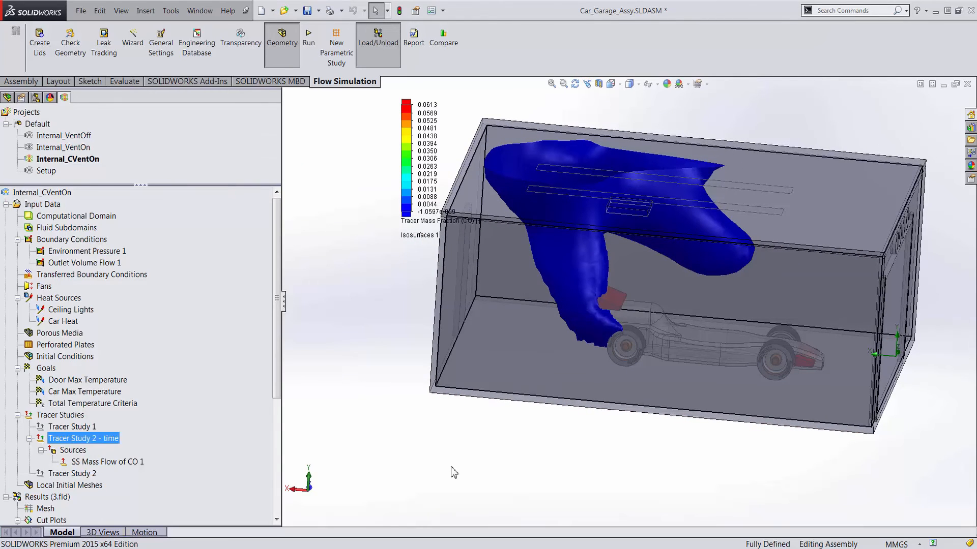
pyautogui.click(127, 360)
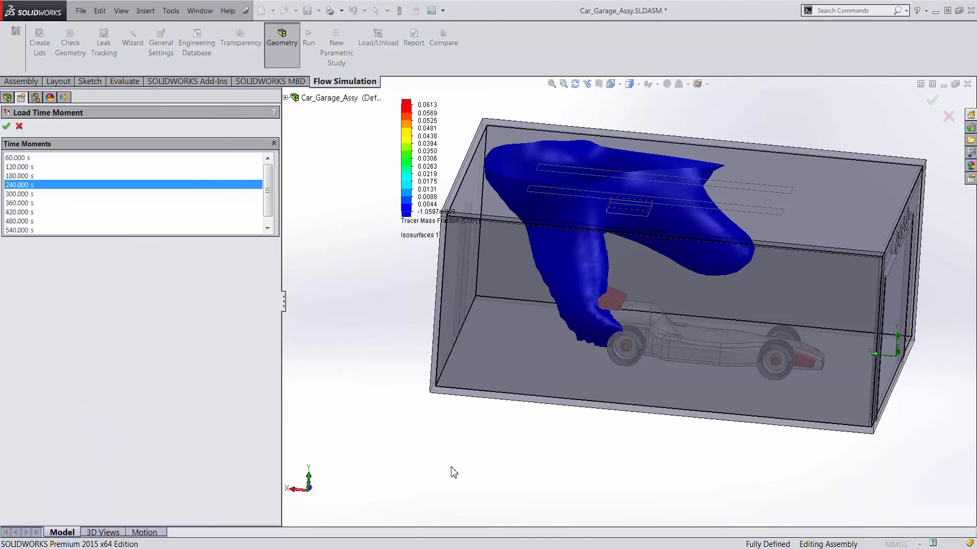
pyautogui.click(20, 221)
pyautogui.press('Return')
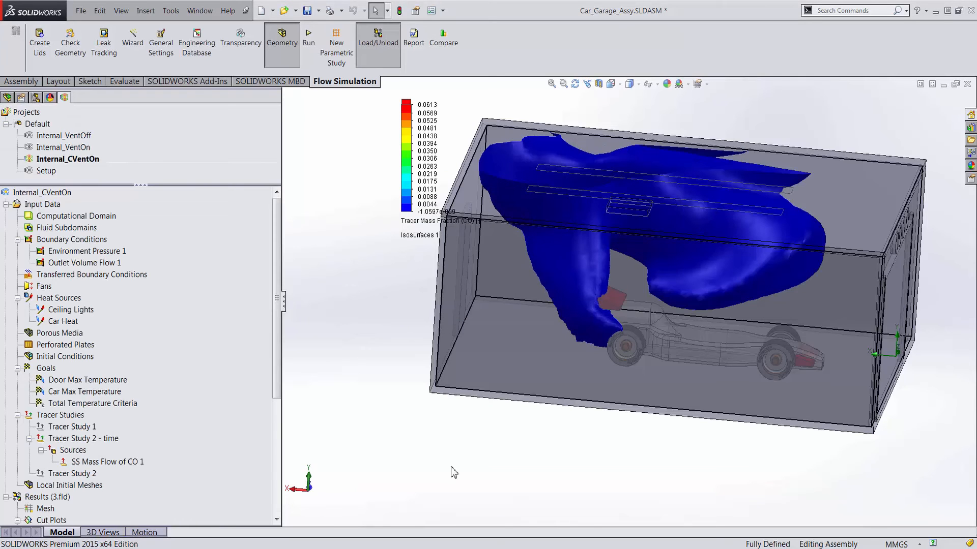
# - Load the 600 s time moment of Tracer Study 2 - time to update the CO isosurface
pyautogui.rightClick(79, 439)
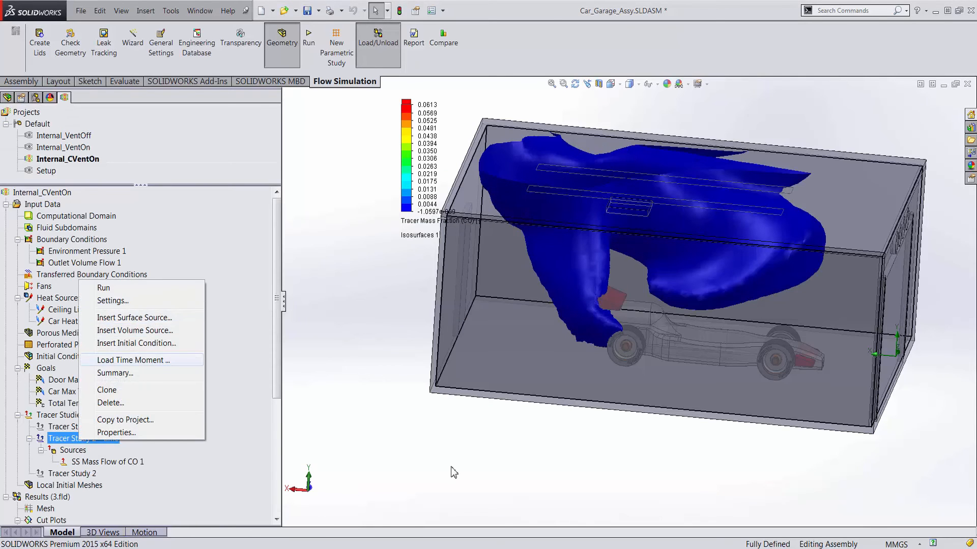
pyautogui.click(133, 361)
pyautogui.moveTo(268, 191); pyautogui.dragTo(267, 197)
pyautogui.click(133, 230)
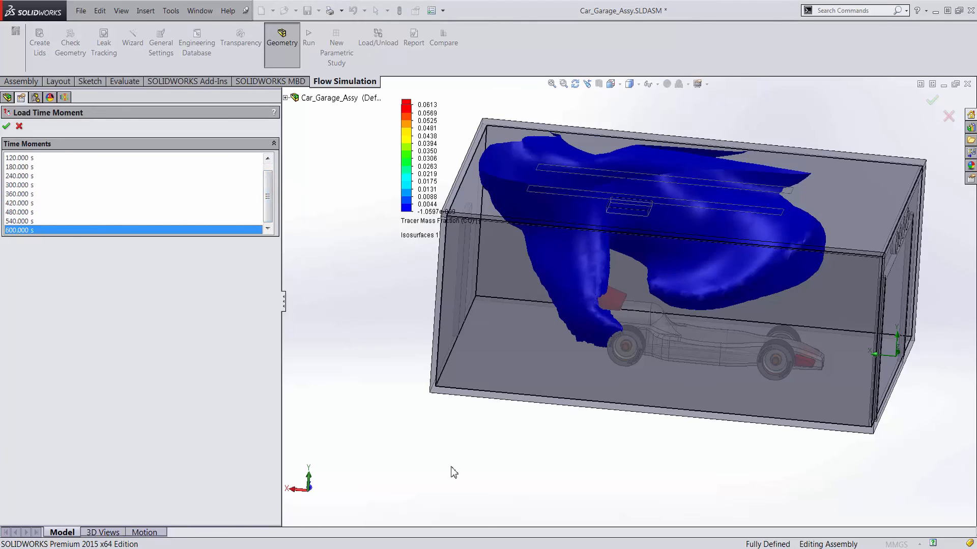
pyautogui.press('Return')
# - Examine the shape and spread of the 600 s CO isosurface around the car and garage from several sides
pyautogui.moveTo(451, 467)
pyautogui.mouseDown(button='middle')
pyautogui.moveTo(399, 464)
pyautogui.moveTo(631, 450)
pyautogui.moveTo(497, 493)
pyautogui.moveTo(516, 500)
pyautogui.mouseUp(button='middle')
pyautogui.scroll(1, 450, 467)
pyautogui.scroll(2, 451, 467)
pyautogui.scroll(-1, 451, 467)
pyautogui.moveTo(451, 467); pyautogui.dragTo(442, 467, button='middle')
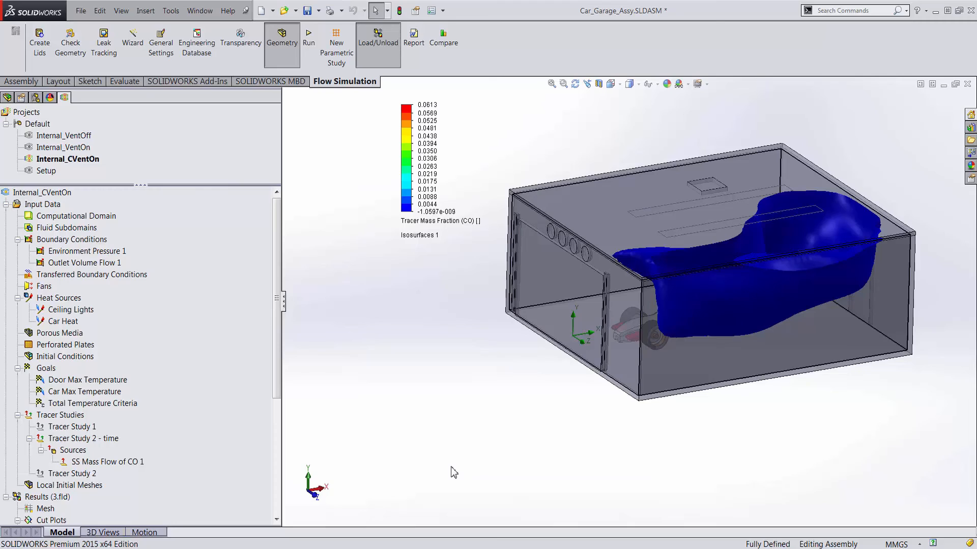
pyautogui.moveTo(451, 466)
pyautogui.mouseDown(button='middle')
pyautogui.moveTo(493, 465)
pyautogui.moveTo(501, 453)
pyautogui.moveTo(504, 463)
pyautogui.moveTo(449, 468)
pyautogui.moveTo(512, 458)
pyautogui.moveTo(513, 471)
pyautogui.mouseUp(button='middle')
pyautogui.scroll(-2, 450, 467)
pyautogui.scroll(2, 454, 473)
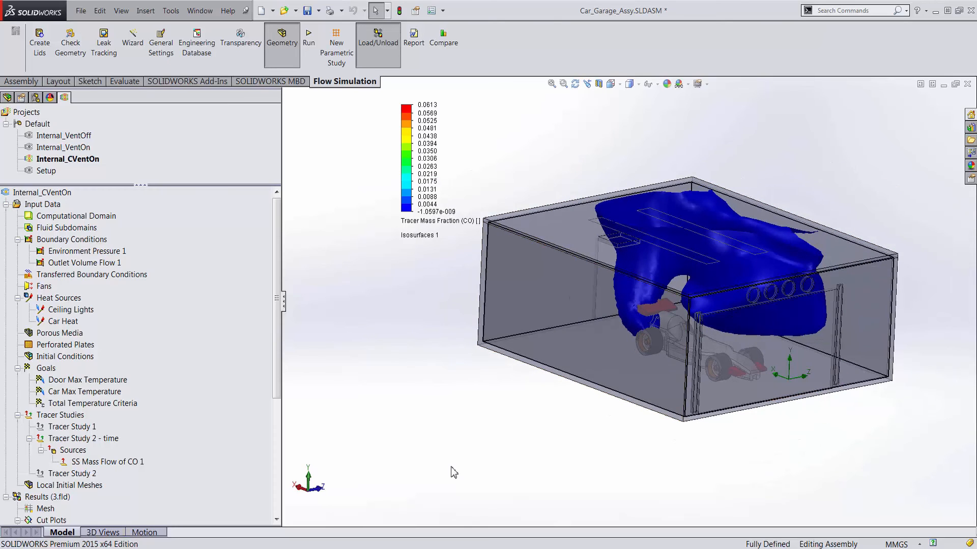
# - Switch to the HVACandTracerStudy.pptx presentation in PowerPoint, start the slide show from slide 12 and advance to the highlights on "Tools leveraged today"
pyautogui.hotkey('alt', 'Tab')
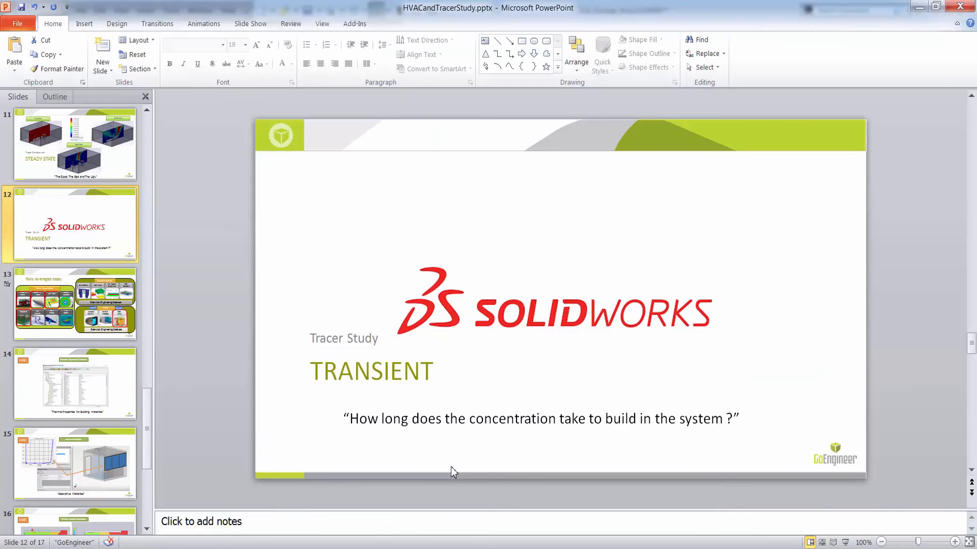
pyautogui.hotkey('shift', 'F5')
pyautogui.press('Right')
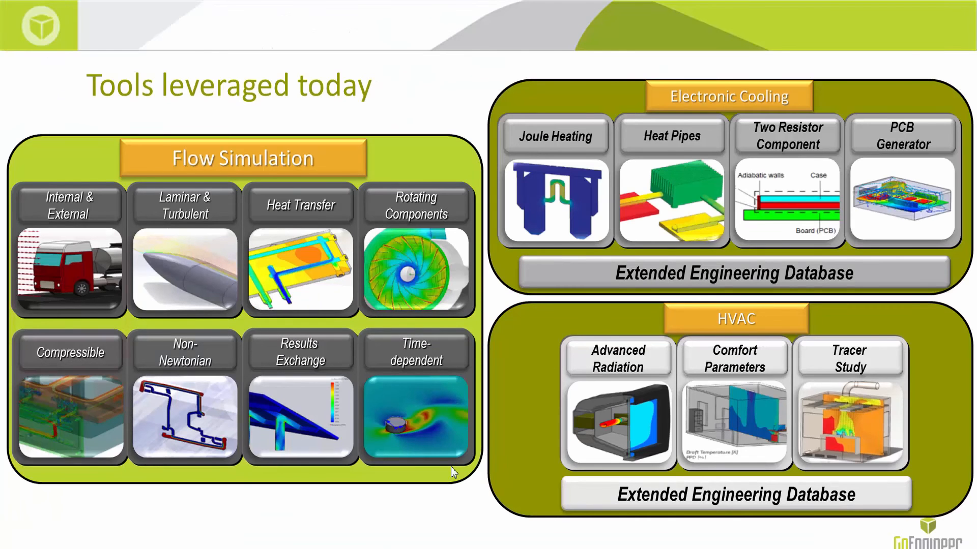
pyautogui.press('Right')
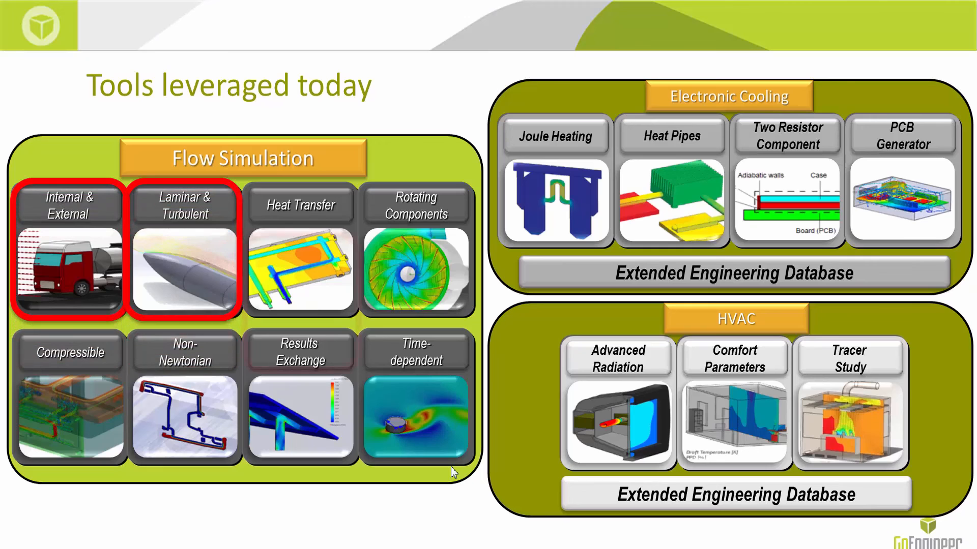